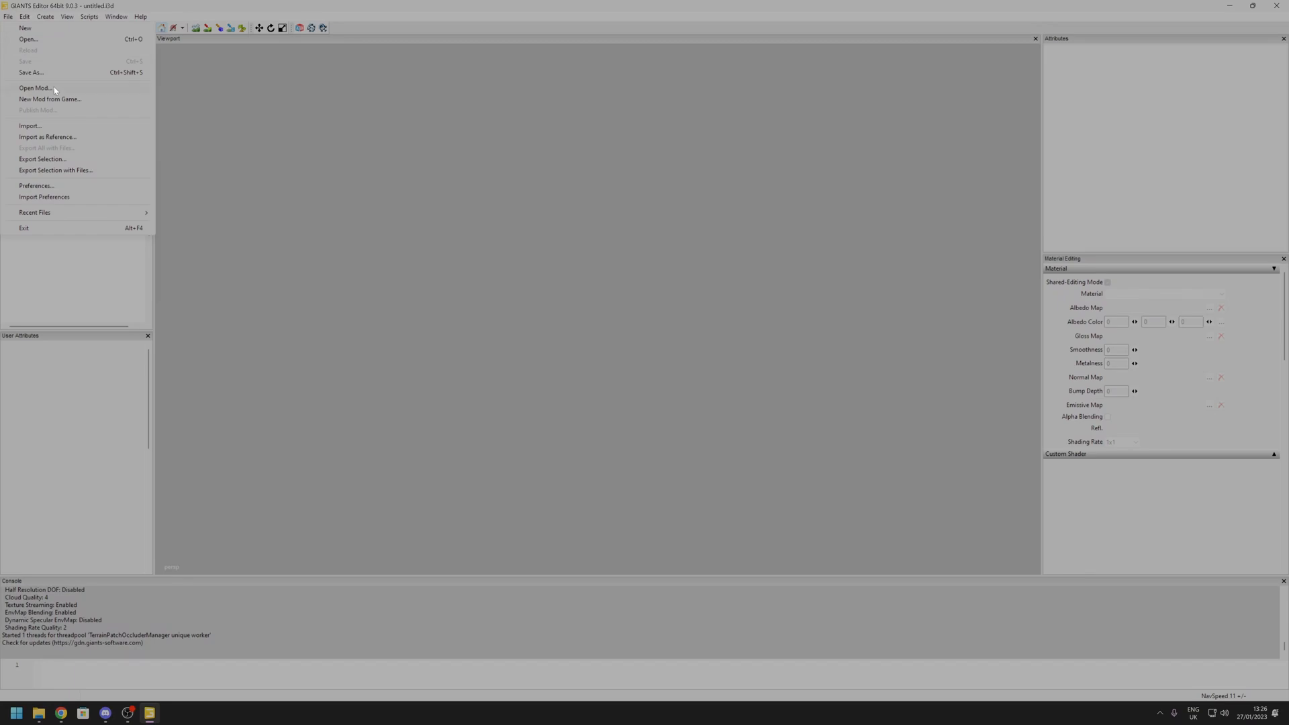
- Open the FS22_ballySpring_pc mod and load its BallySpring map item for editing
left_click(54, 88)
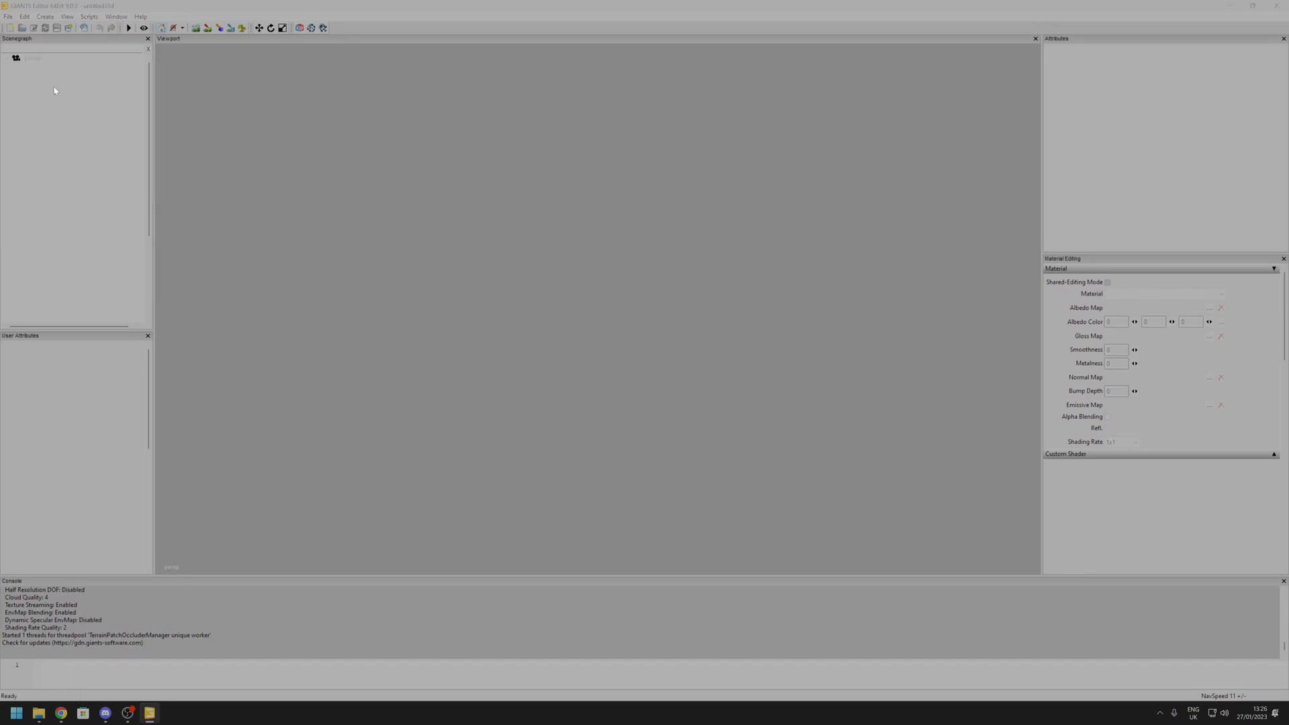
double_click(231, 109)
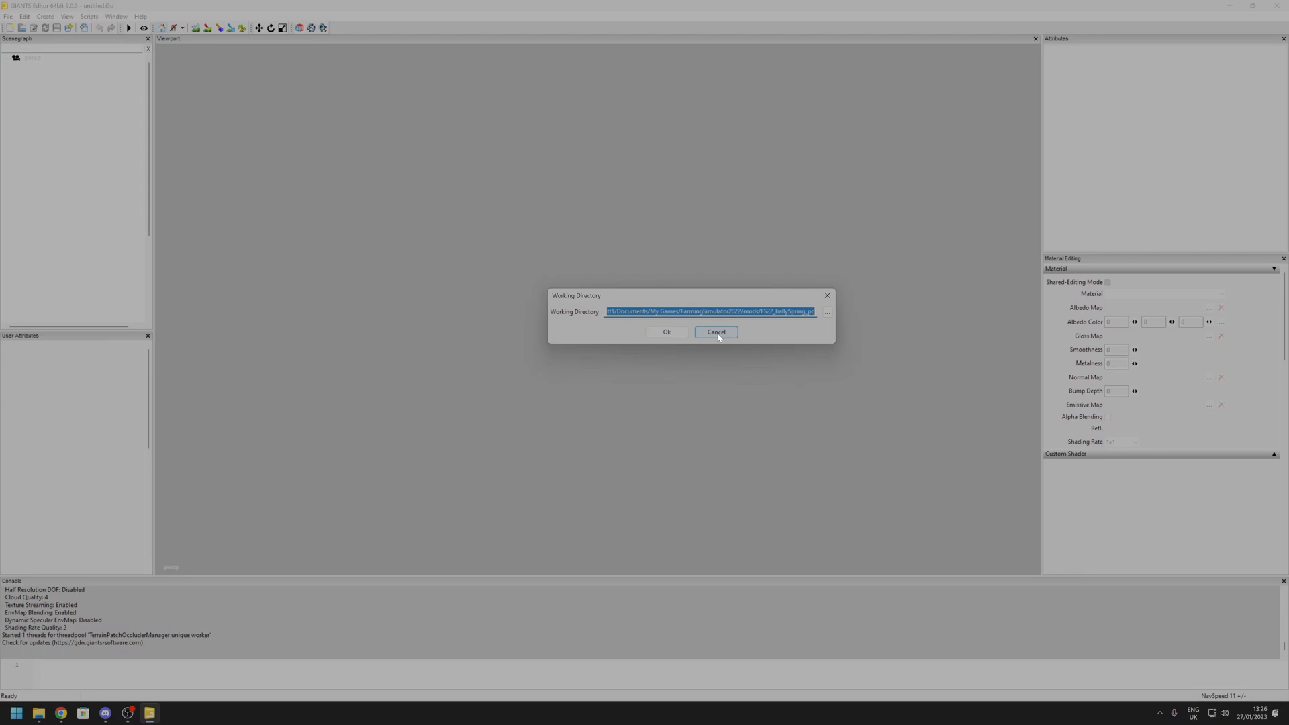
left_click(673, 335)
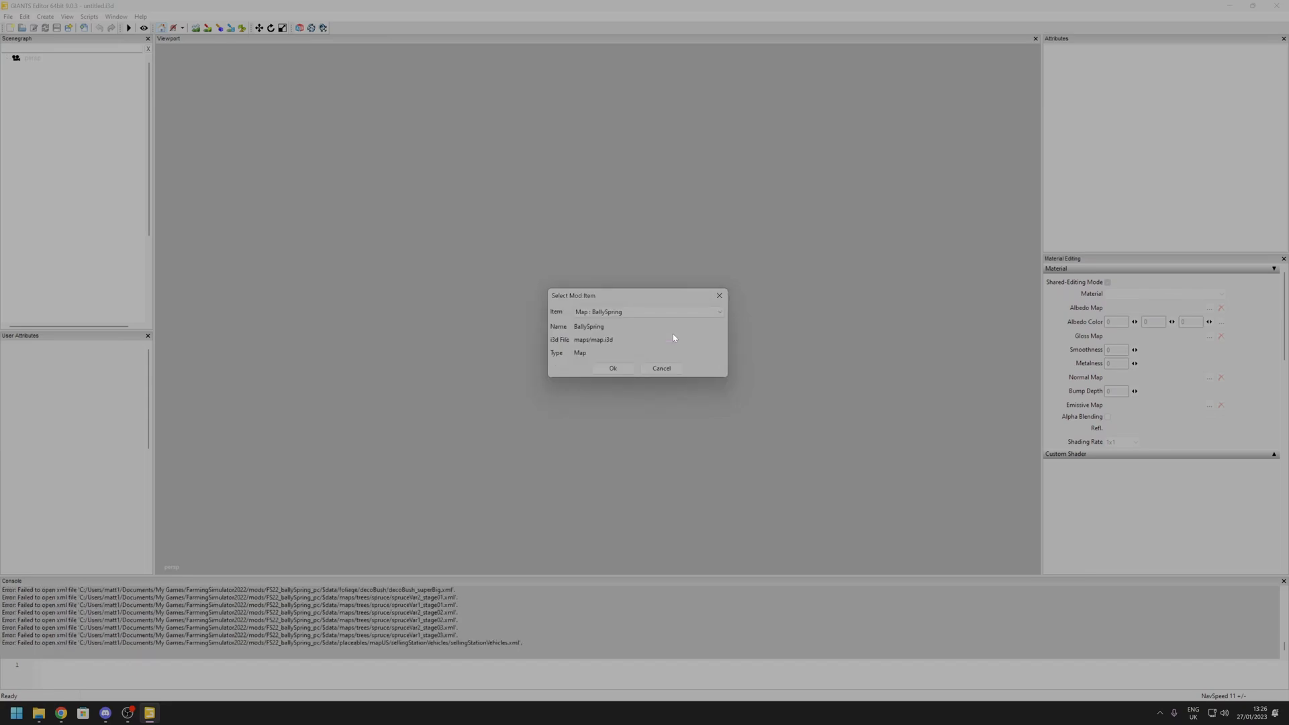
left_click(612, 369)
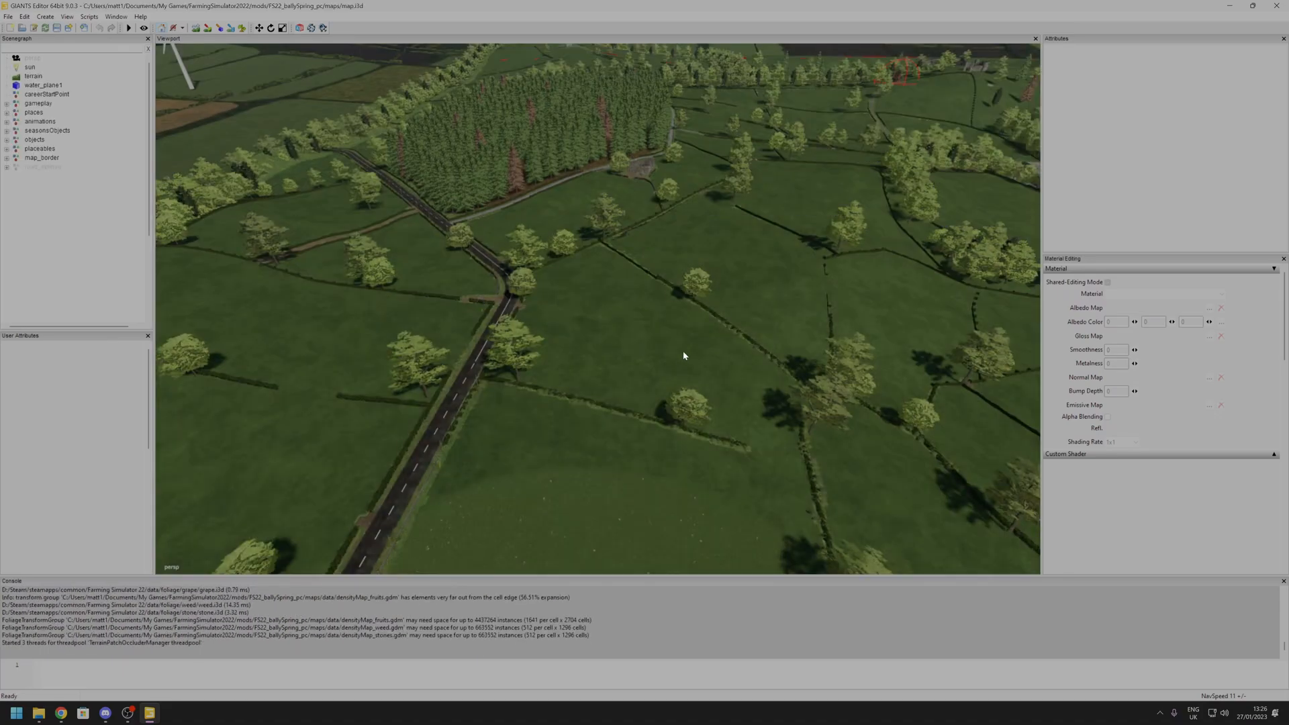
- Sink the long stone barn in the small walled derelict yard below the ground
left_click_drag(683, 352, 720, 365, "alt")
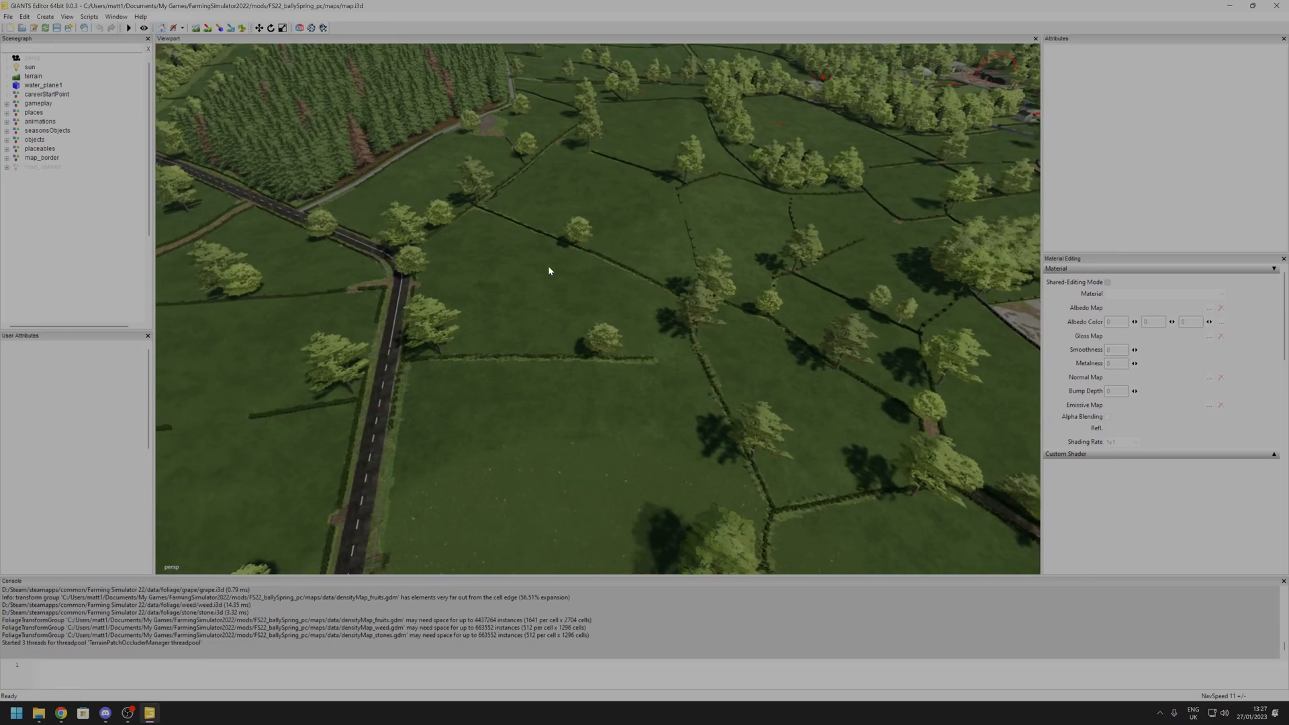
left_click_drag(547, 339, 794, 260, "alt")
key("w")
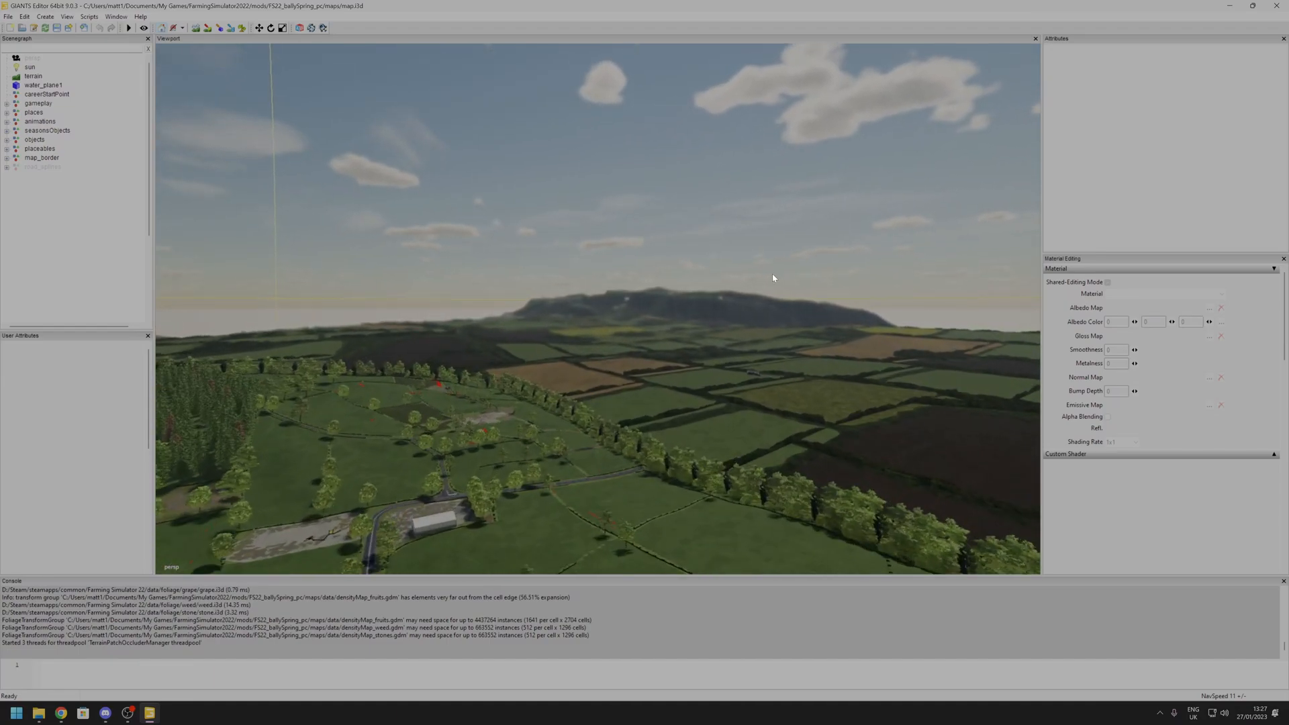
left_click_drag(772, 273, 678, 369, "alt")
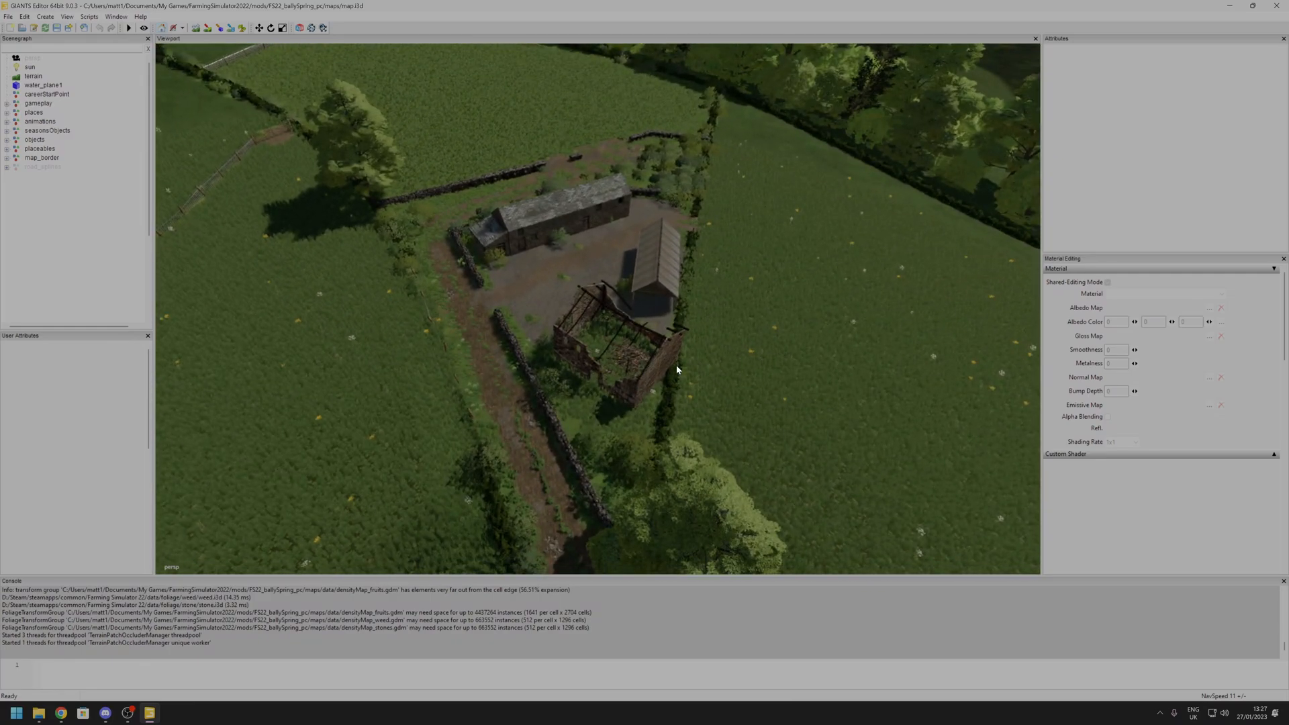
left_click(581, 217)
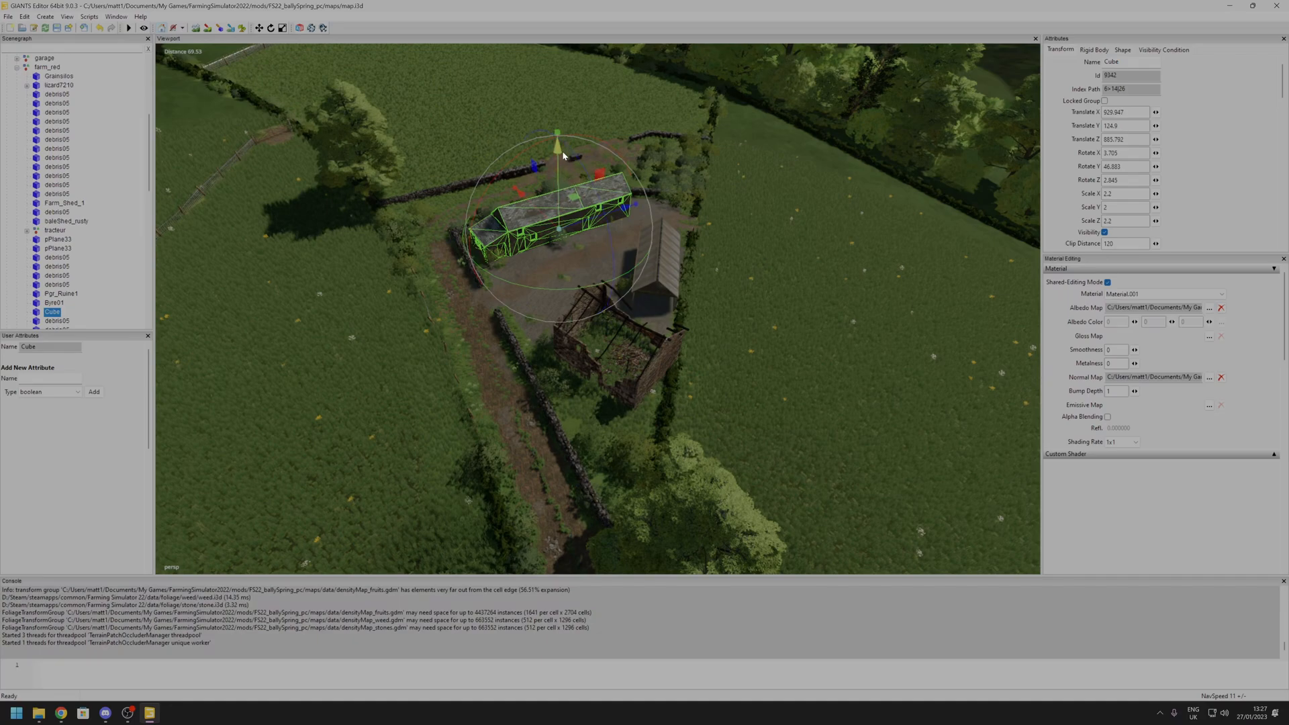
left_click_drag(558, 158, 551, 250)
- Sink the narrow Byre01 building beside the ruin below the ground
left_click(683, 275)
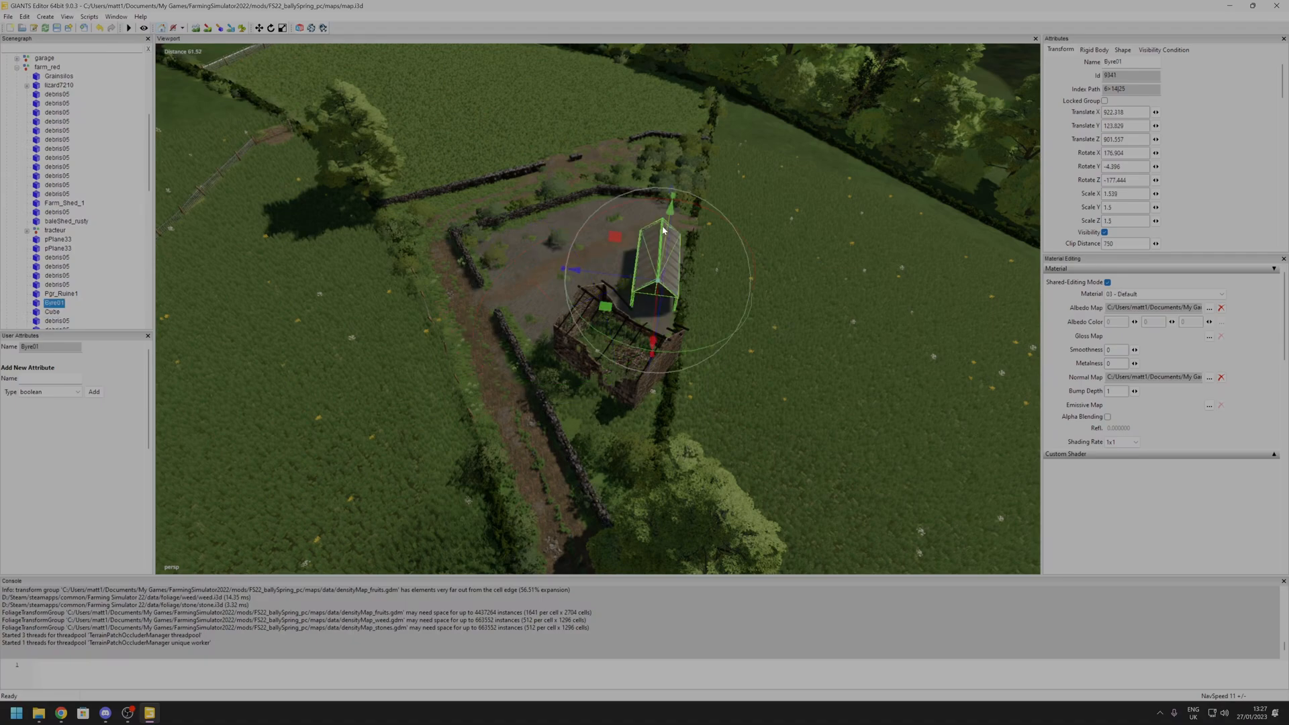
scroll(784, 368, "up", 2)
middle_click_drag(783, 368, 666, 235)
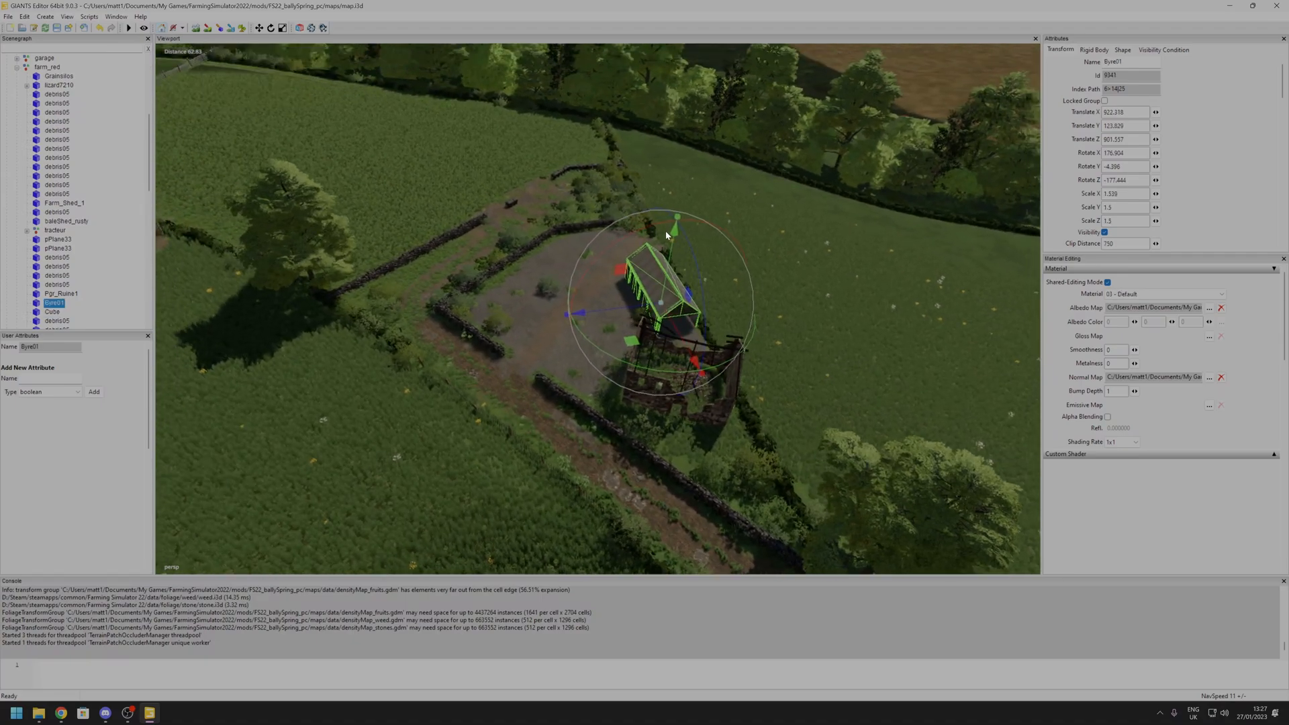
left_click_drag(679, 239, 742, 381)
- Lower the Pgr_Ruine1 ruin beneath the terrain to a height of about 102.8
left_click(718, 425)
middle_click_drag(745, 431, 720, 398)
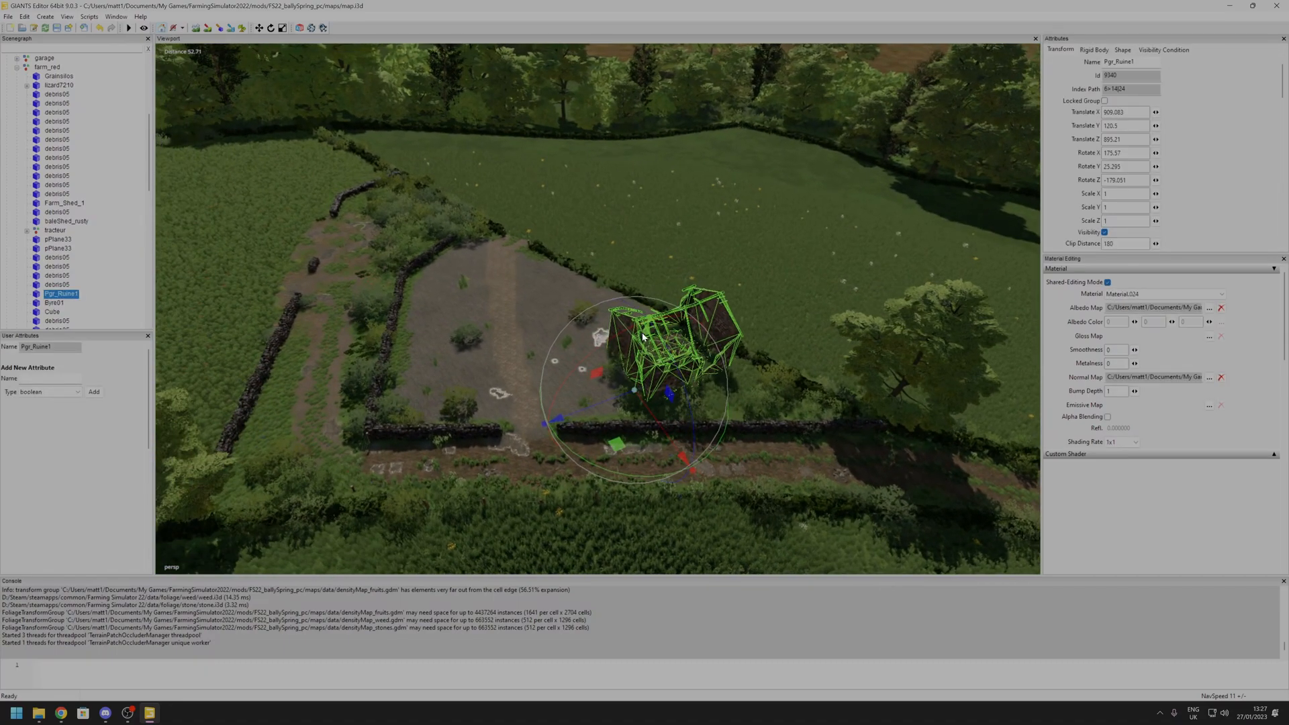
left_click_drag(647, 337, 633, 457)
middle_click_drag(772, 438, 537, 449)
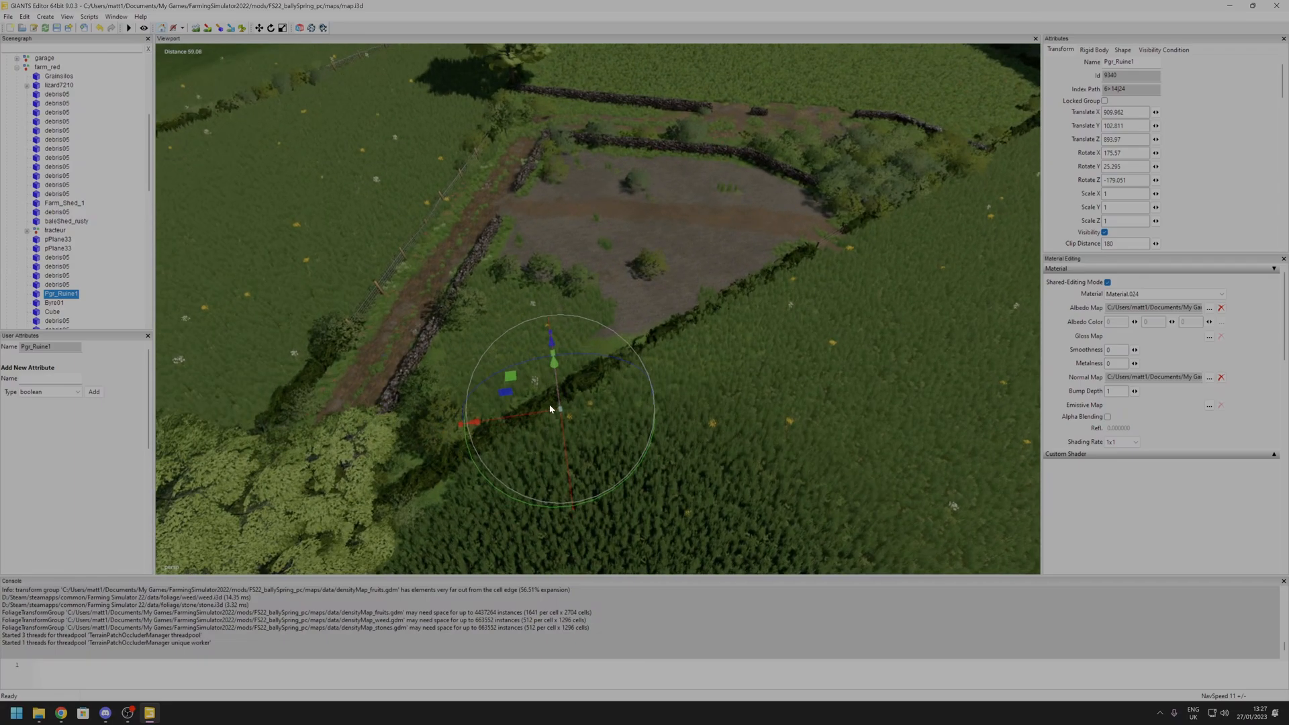
- Look over the farm_red group and the other farmyards to examine the green arched wagon sheds available for reuse
left_click(53, 67)
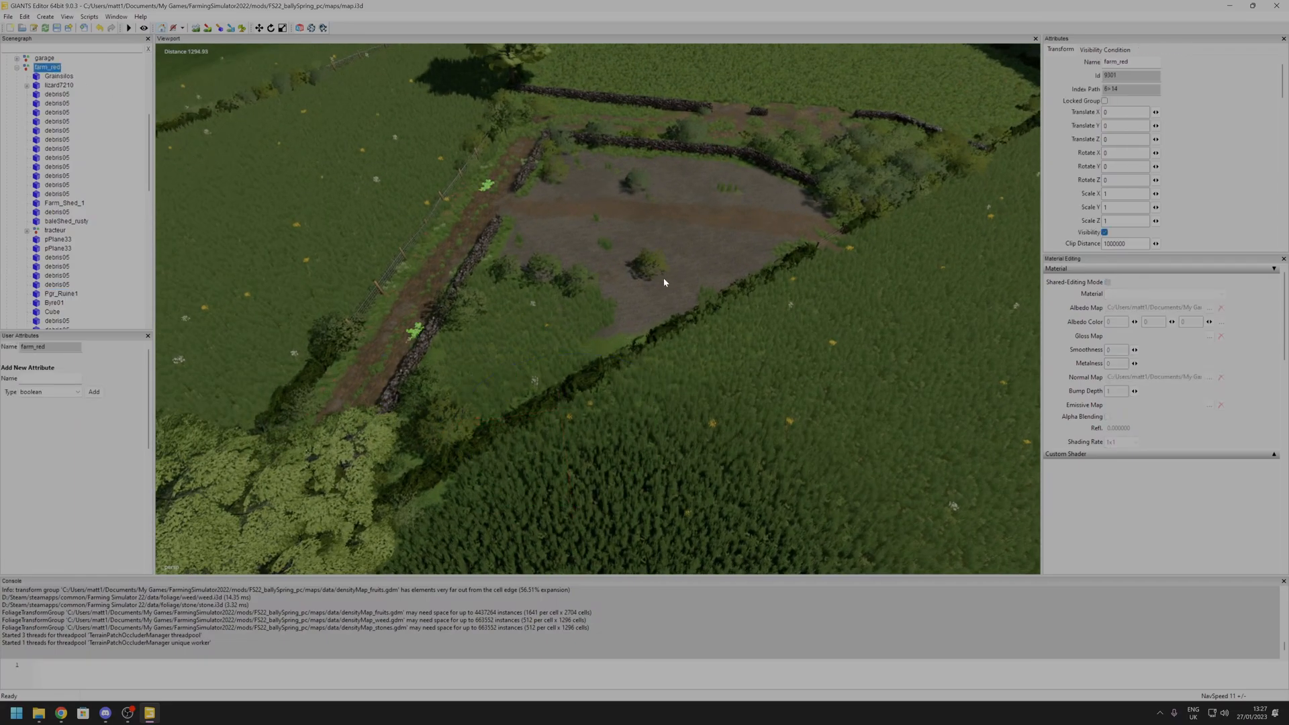
scroll(655, 300, "down", 5)
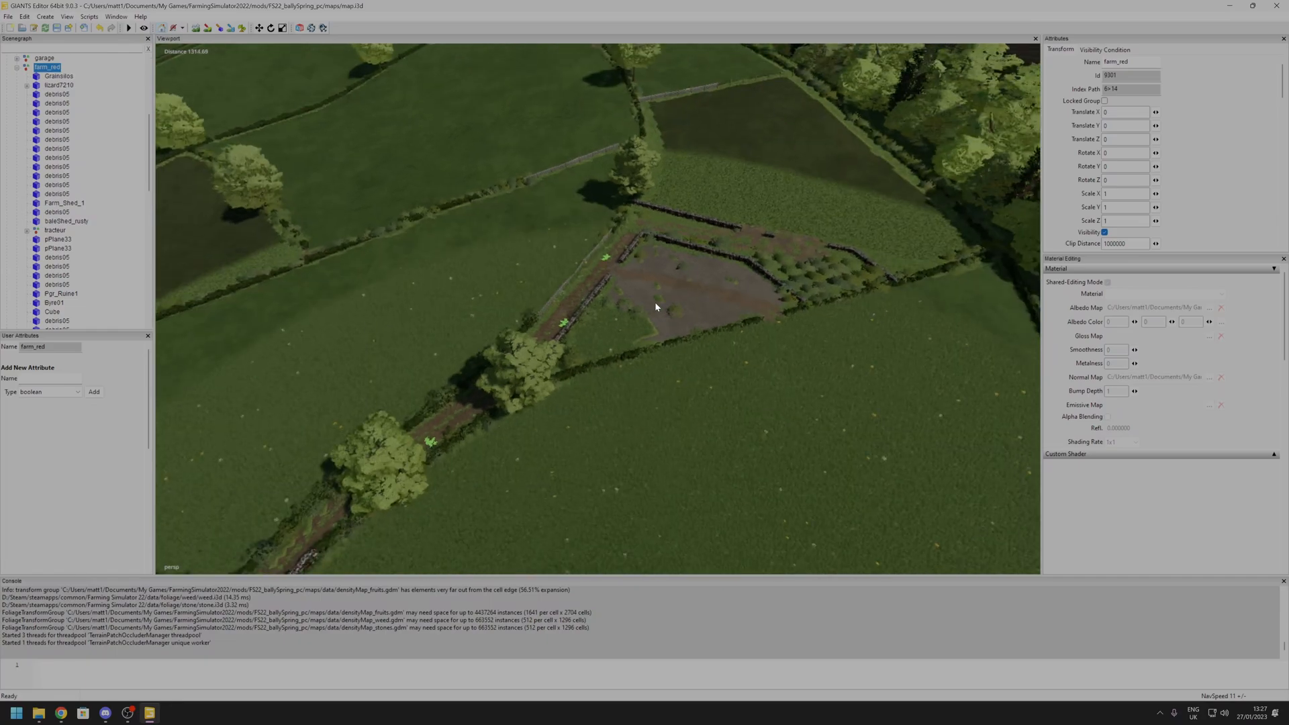
left_click_drag(654, 302, 565, 313, "alt")
left_click(662, 307)
left_click_drag(662, 306, 776, 271, "alt")
scroll(628, 289, "up", 5)
left_click(702, 272)
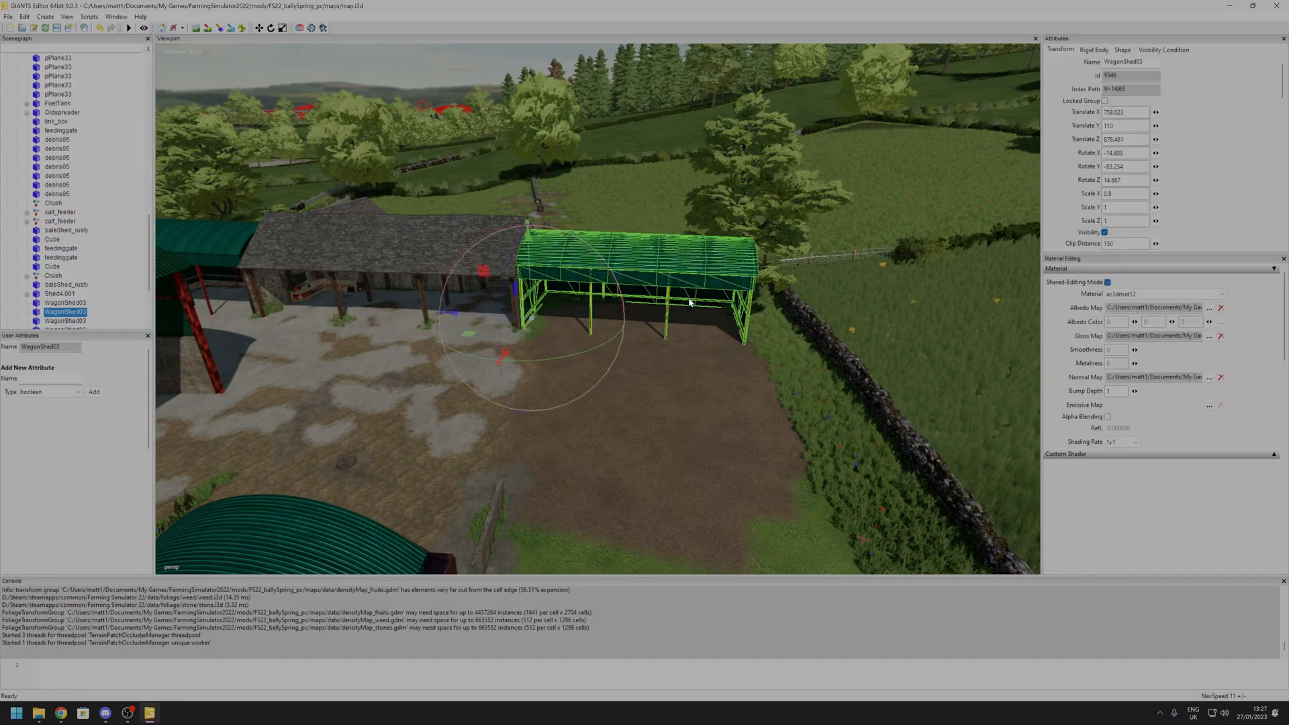
left_click_drag(713, 448, 722, 472, "alt")
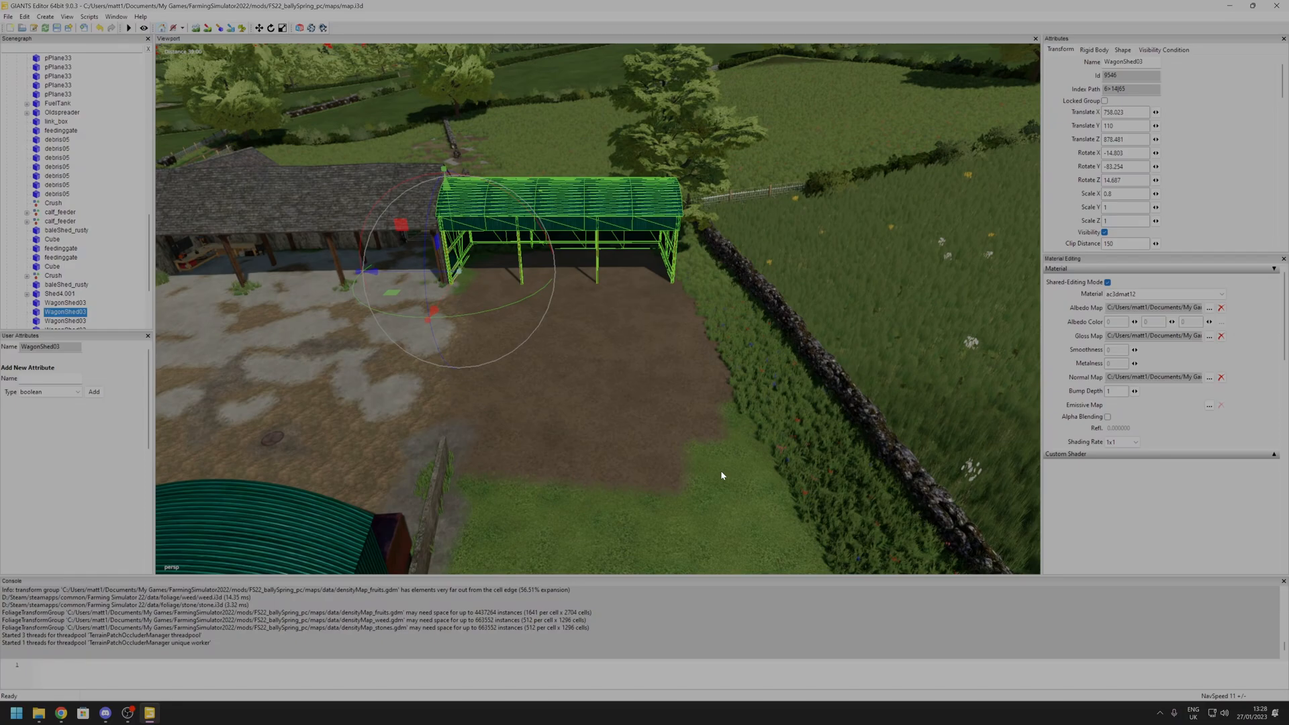
left_click(655, 411)
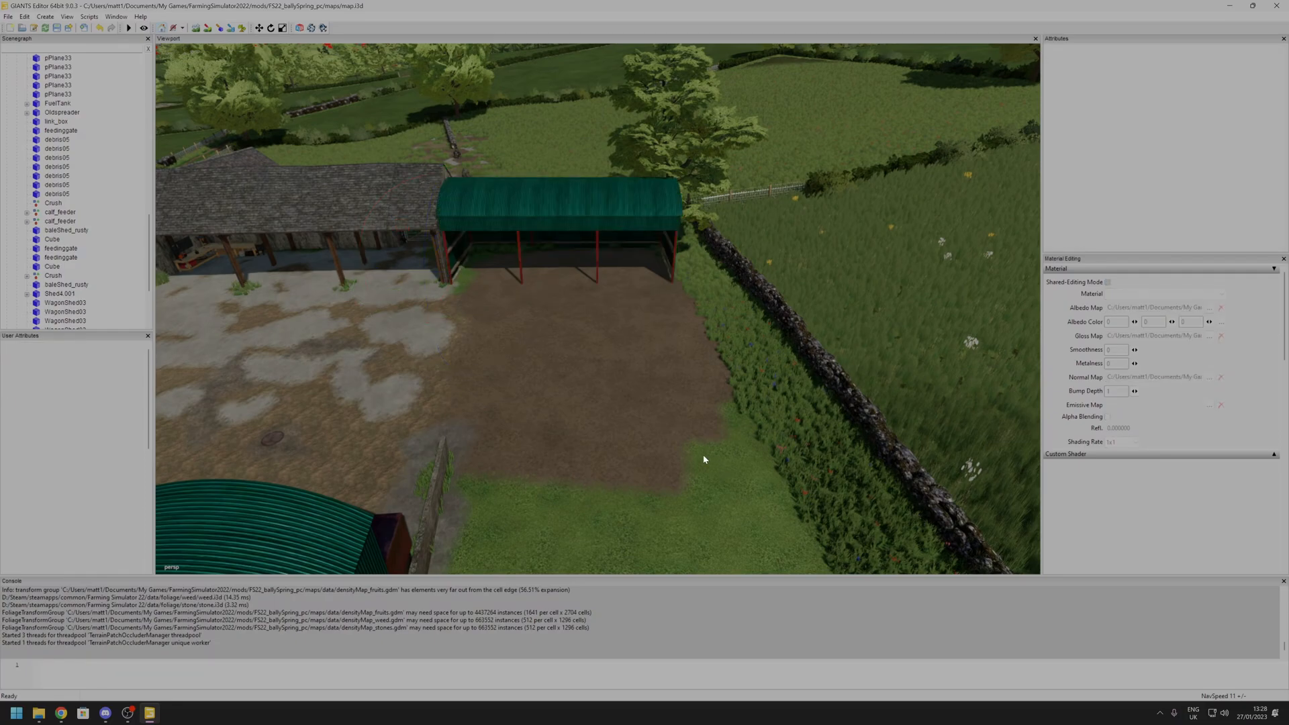
left_click_drag(685, 428, 709, 411, "alt")
scroll(601, 372, "up", 5)
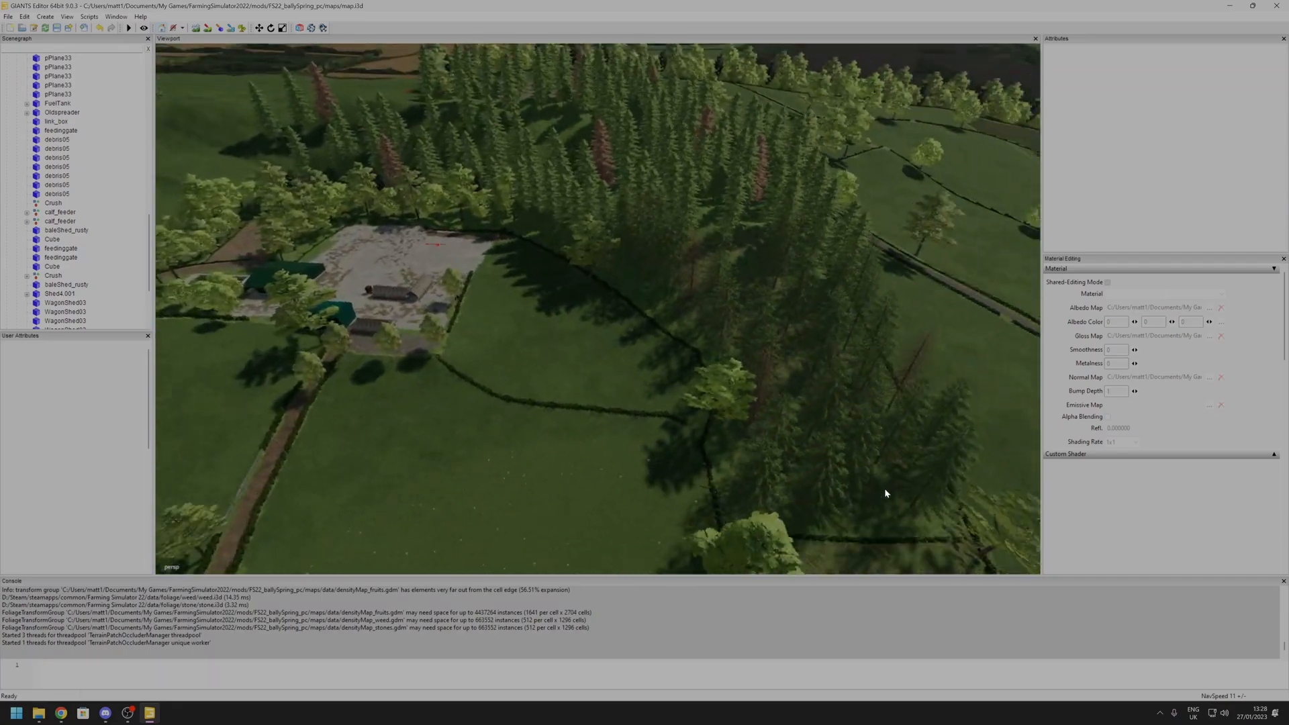
left_click_drag(883, 495, 1023, 485, "alt")
scroll(858, 460, "up", 5)
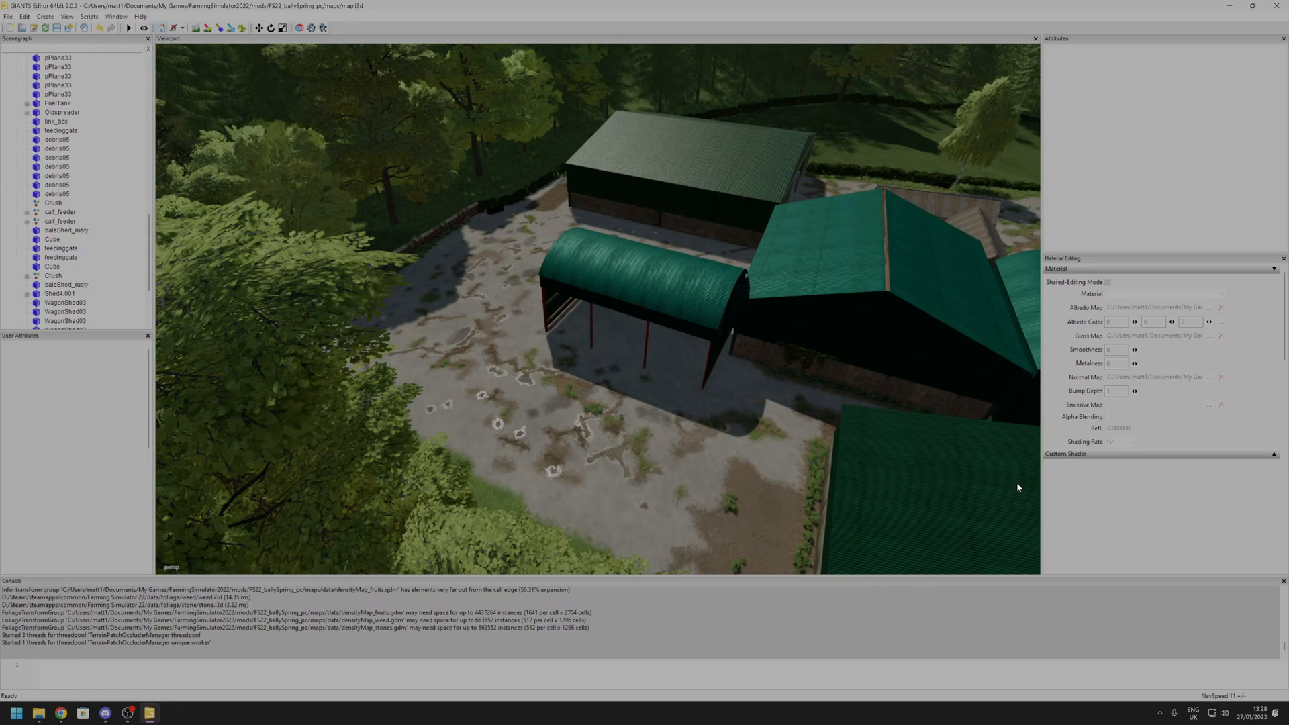
- Copy the green arched WagonShed03 from the farmyard beside the conifer wood into the farm_red group and place it in the cleared yard
left_click(672, 320)
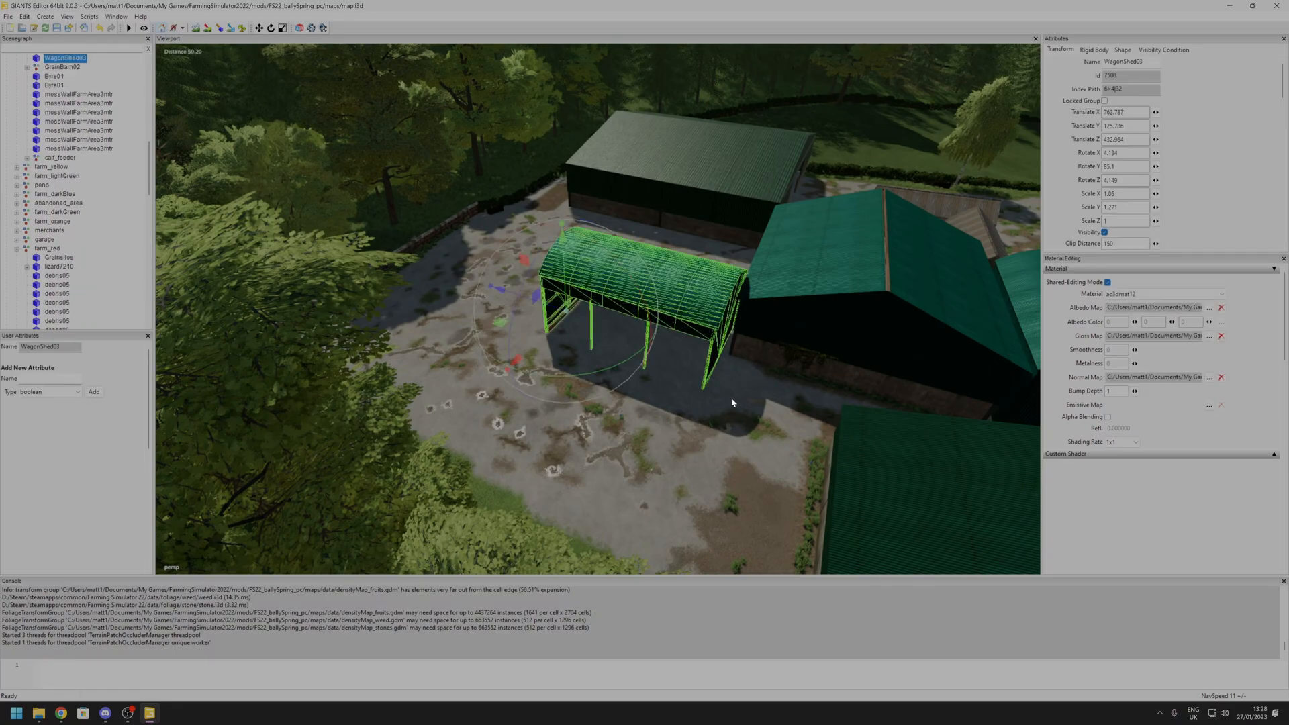
left_click_drag(731, 397, 609, 305, "alt")
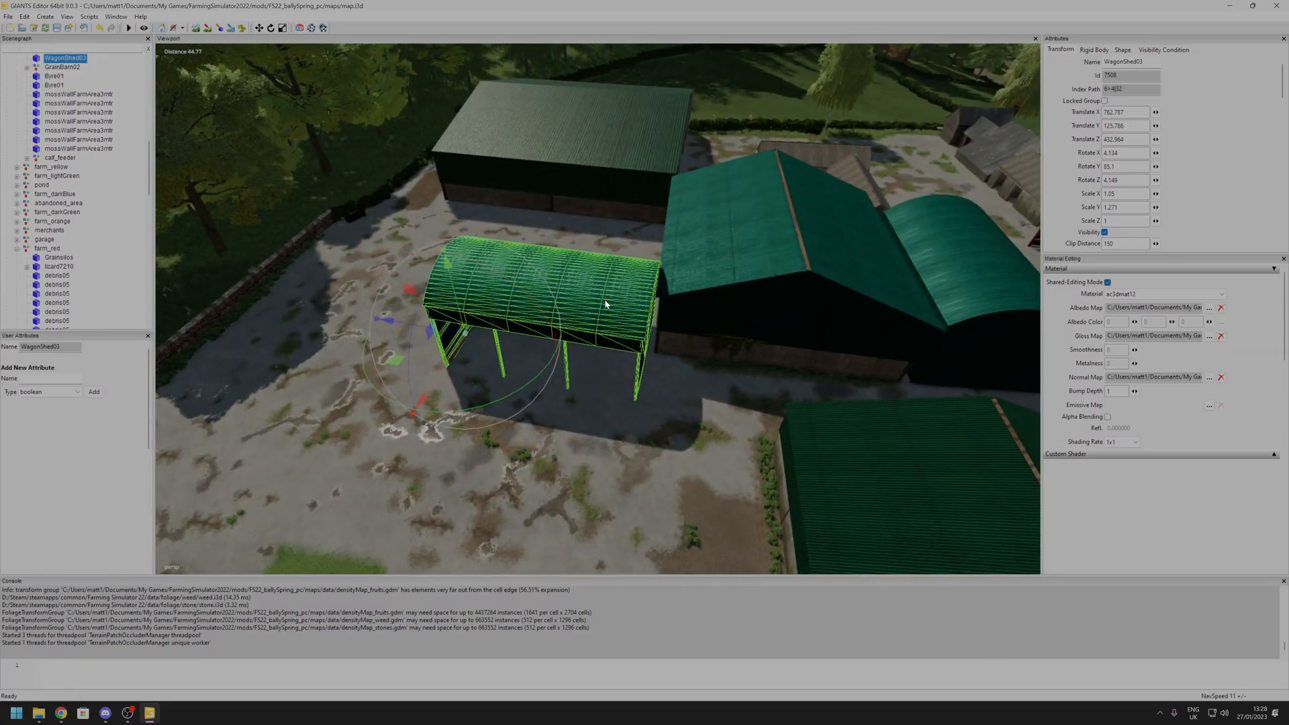
left_click_drag(704, 469, 253, 432, "alt")
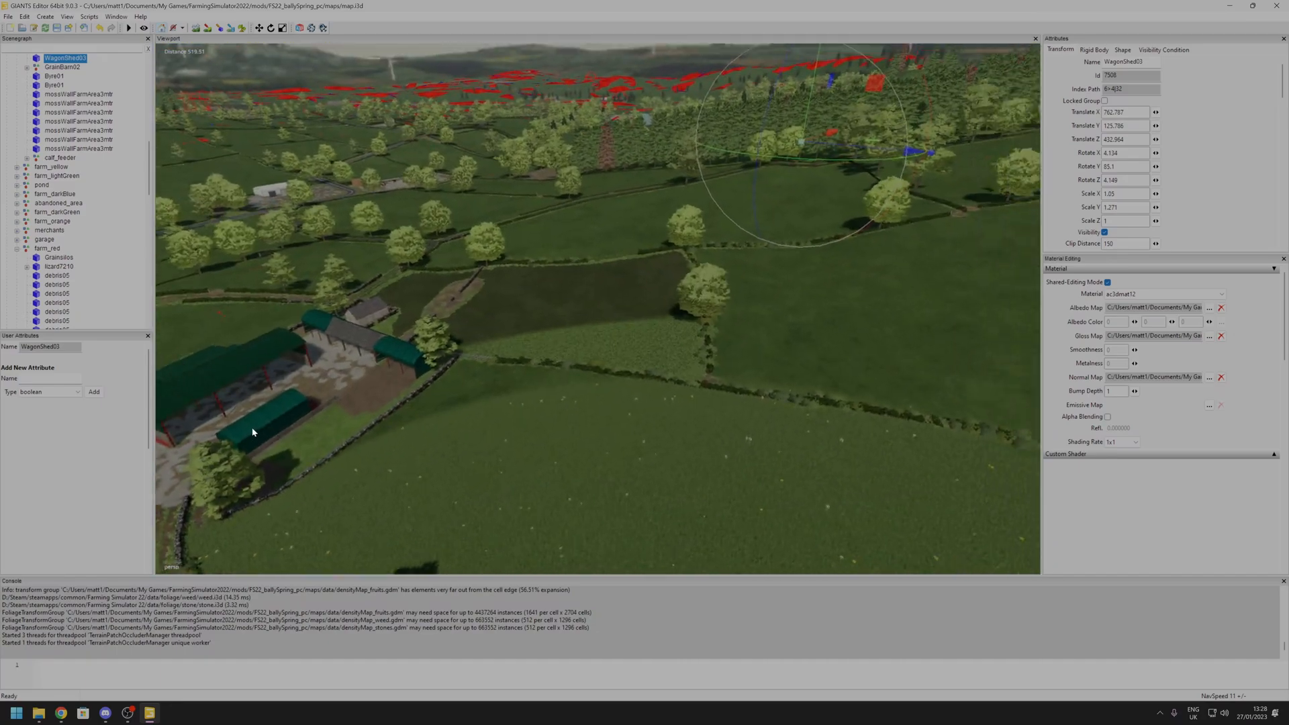
left_click(403, 361)
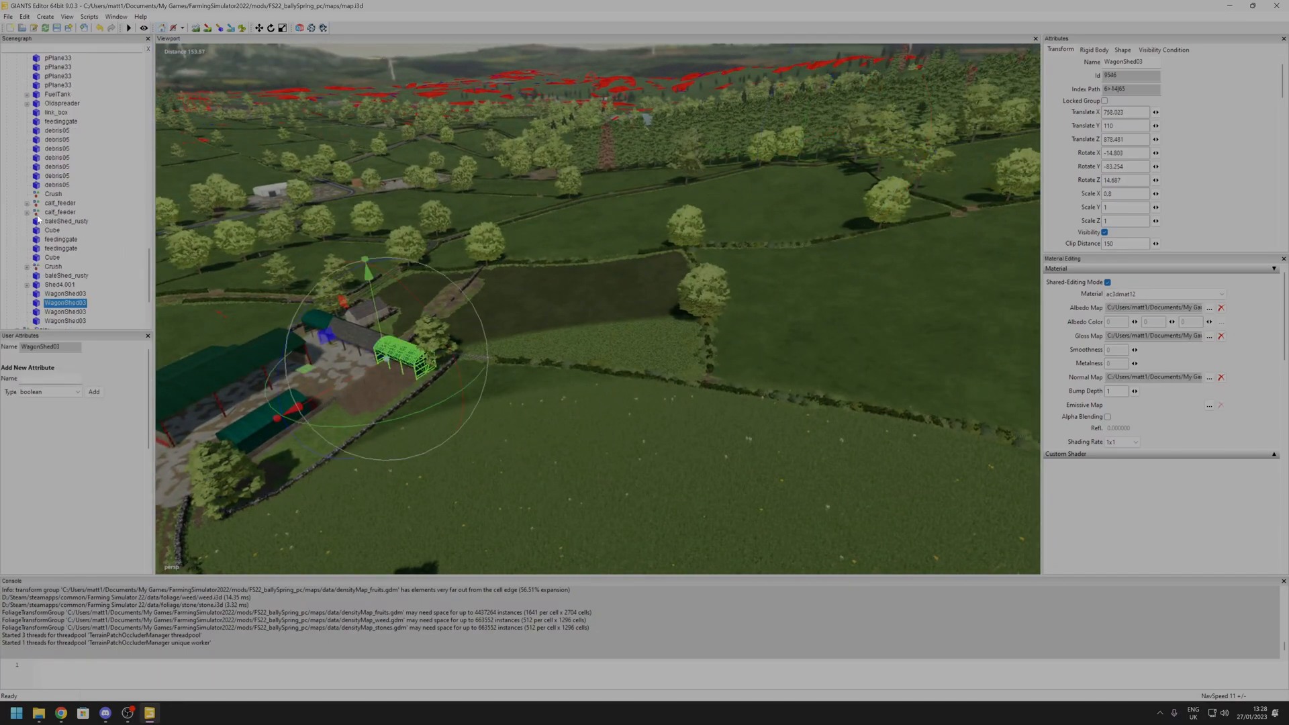
left_click_drag(468, 451, 625, 486, "alt")
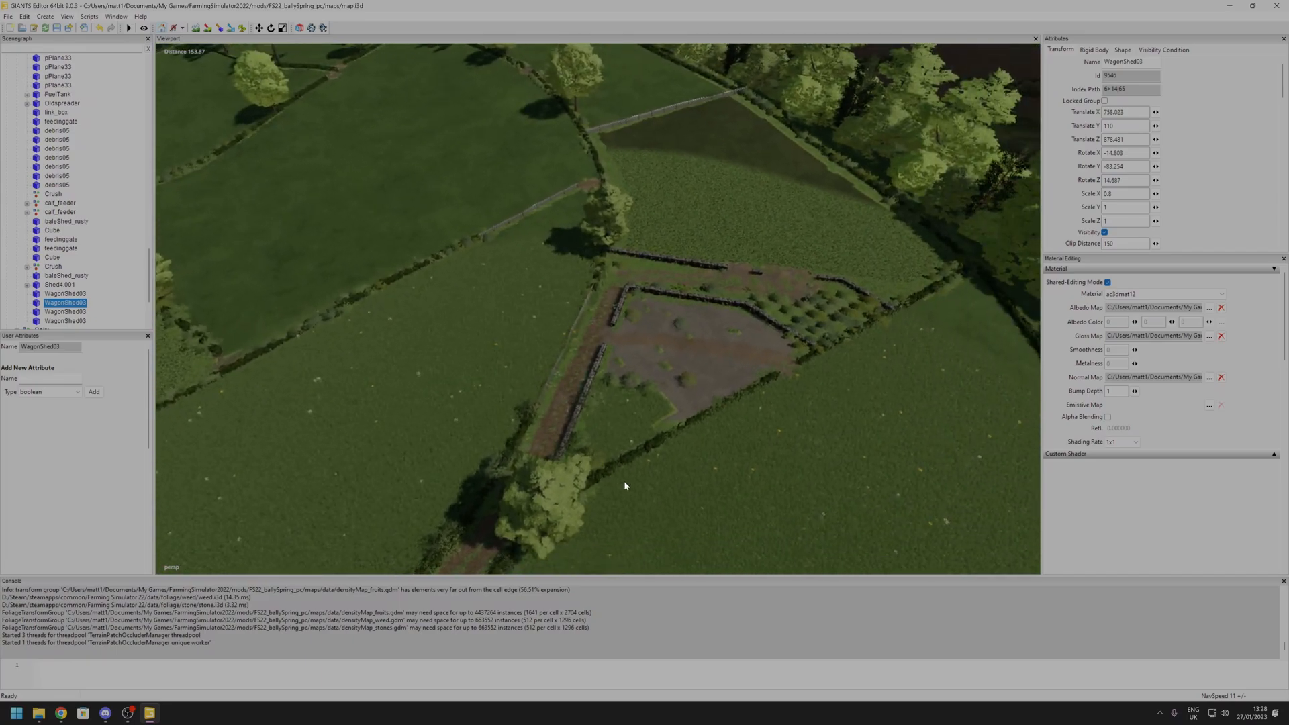
left_click_drag(152, 290, 142, 188)
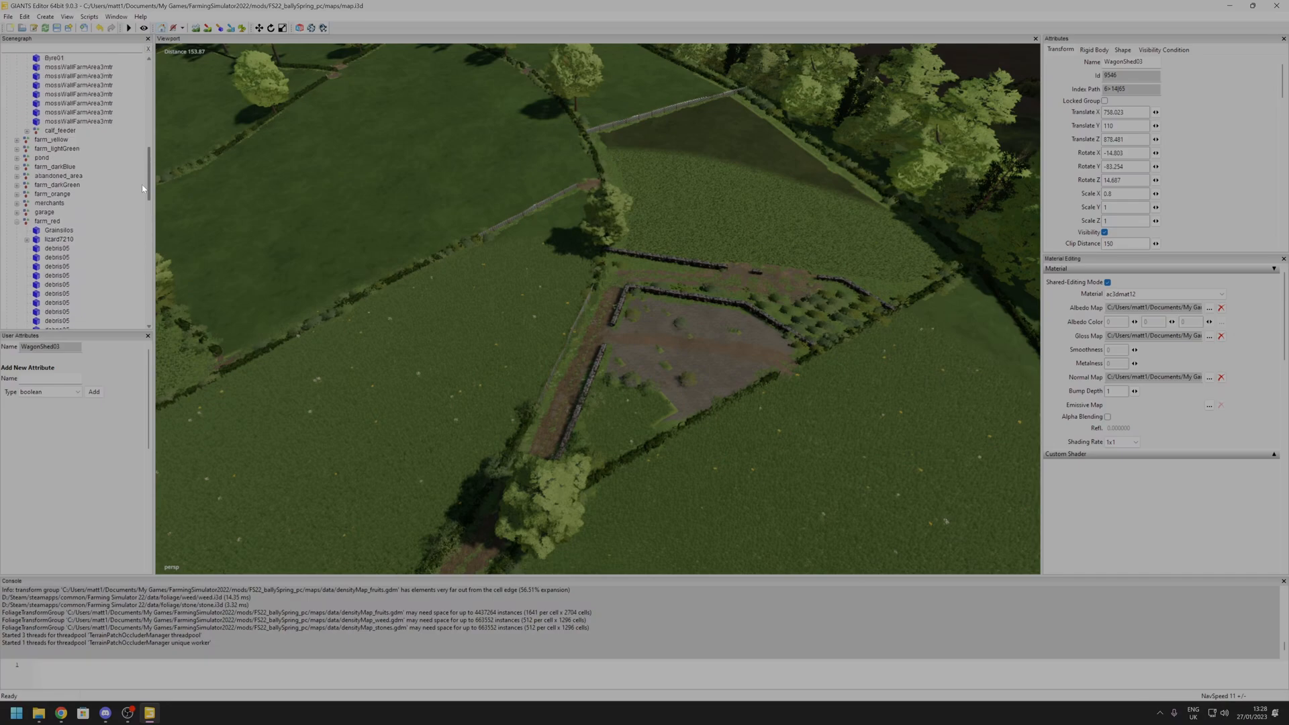
left_click(48, 223)
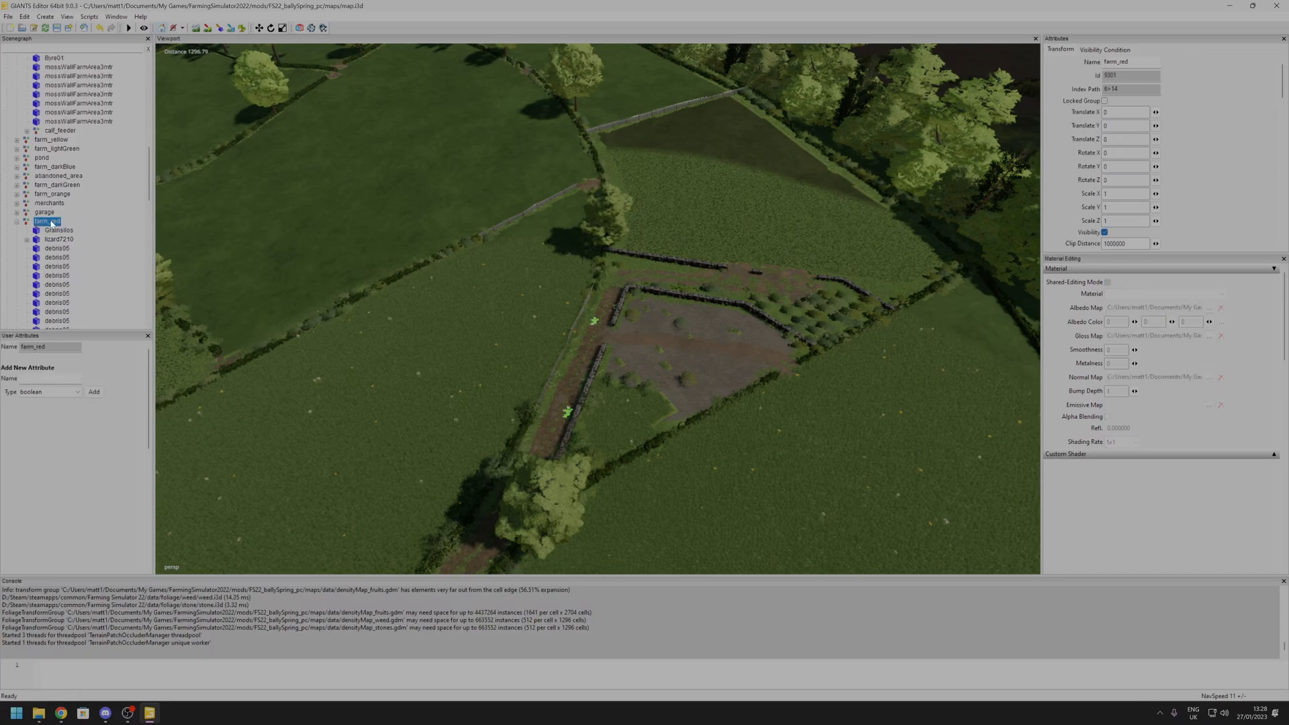
left_click(320, 249)
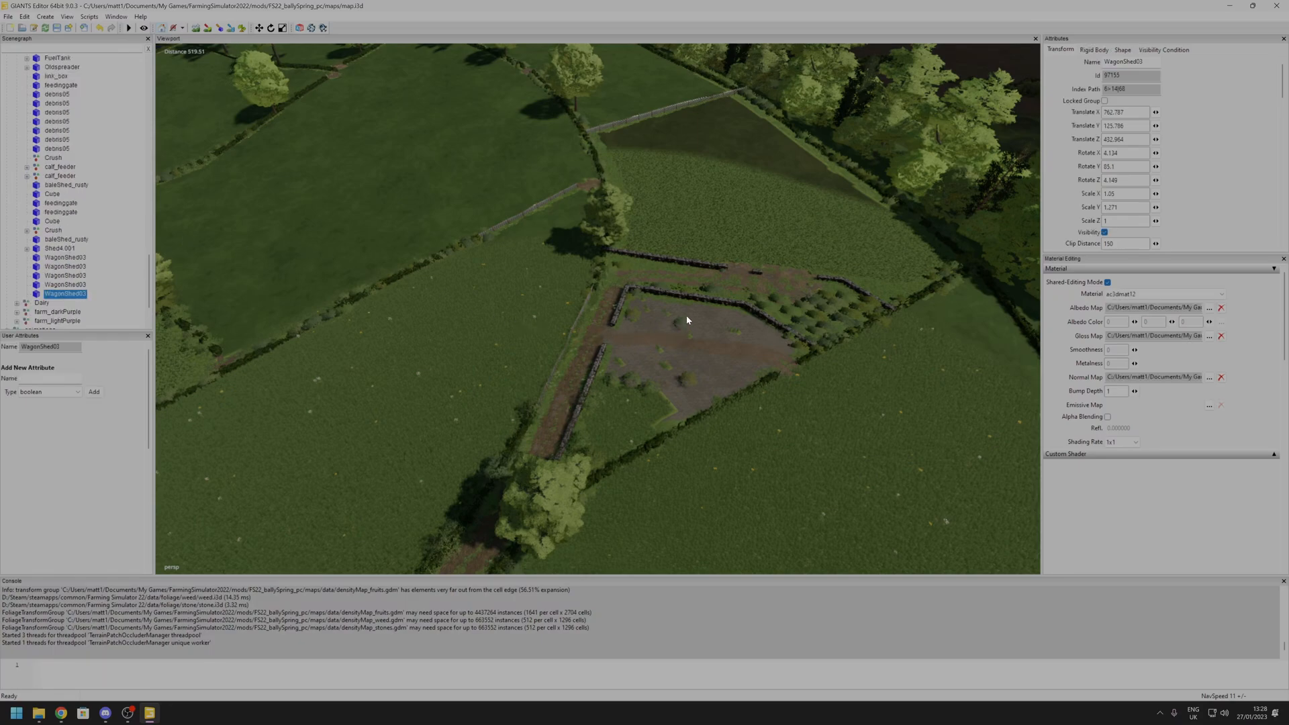
key("ctrl+b")
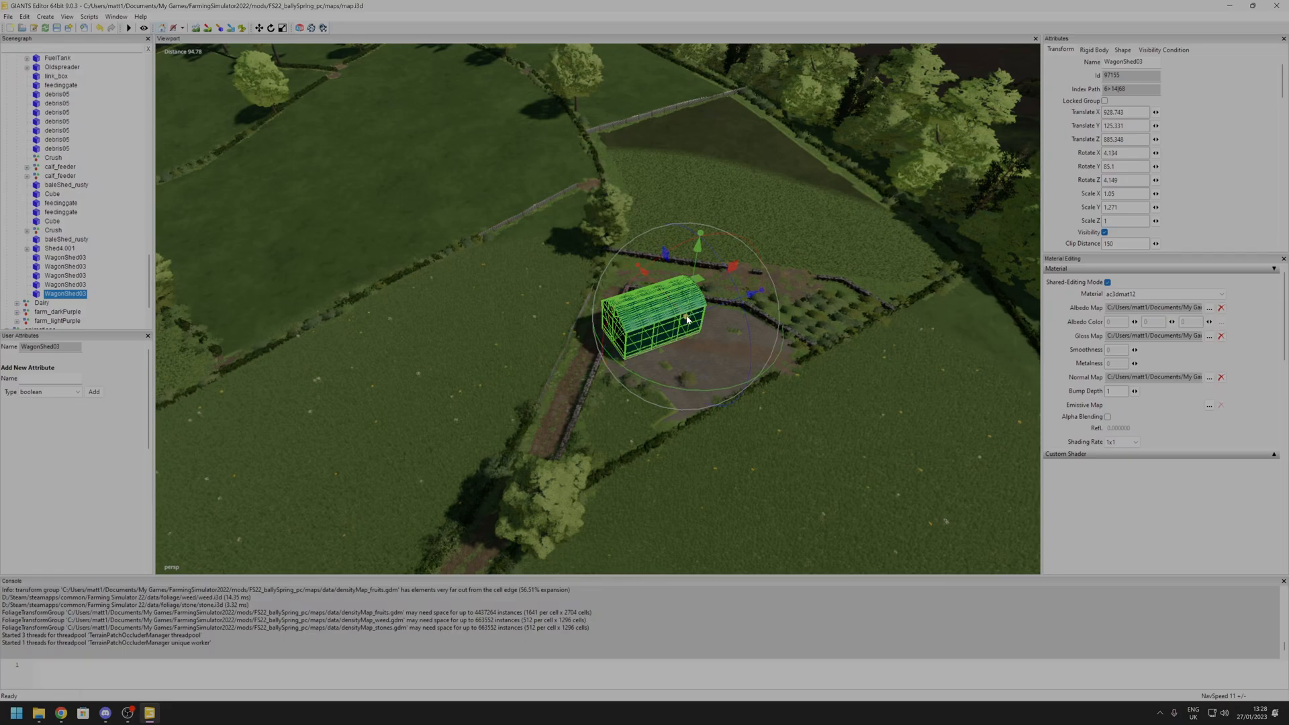
- Check the last two WagonShed03 entries in the farm_red group and reselect the newly placed shed
left_click_drag(638, 424, 770, 415, "alt")
scroll(771, 414, "up", 4)
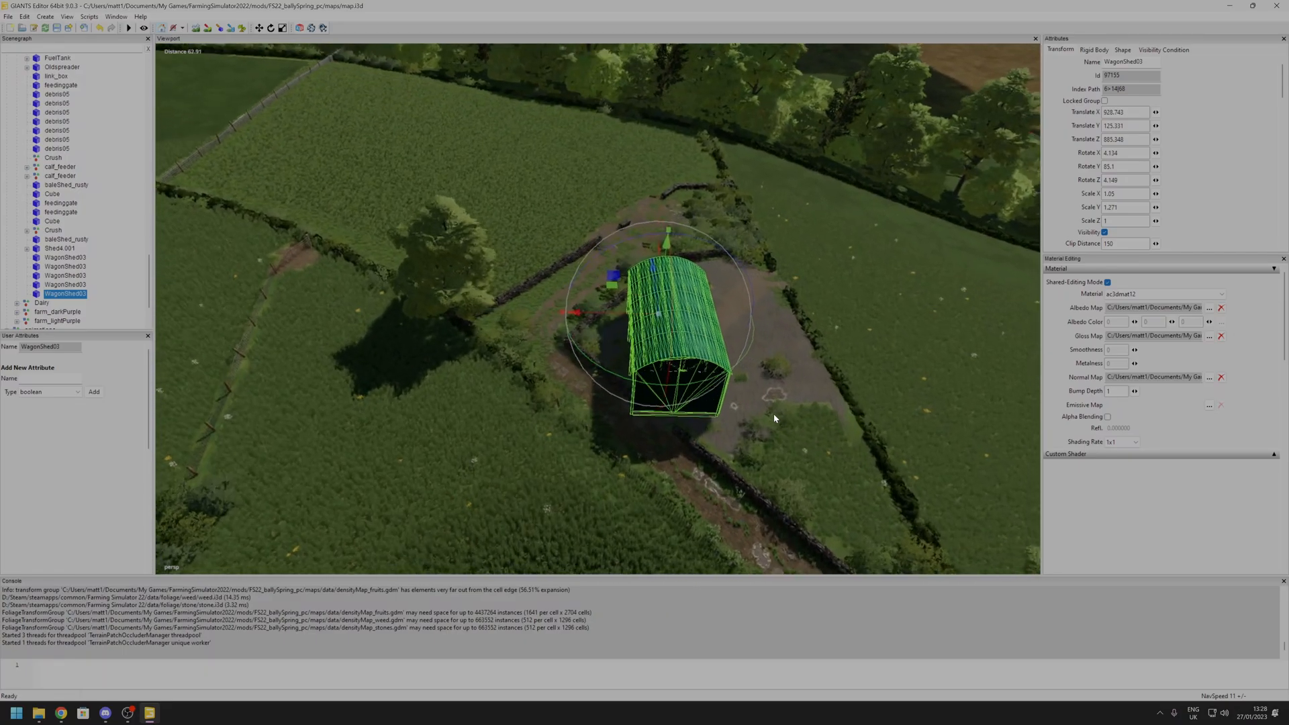
scroll(774, 418, "up", 3)
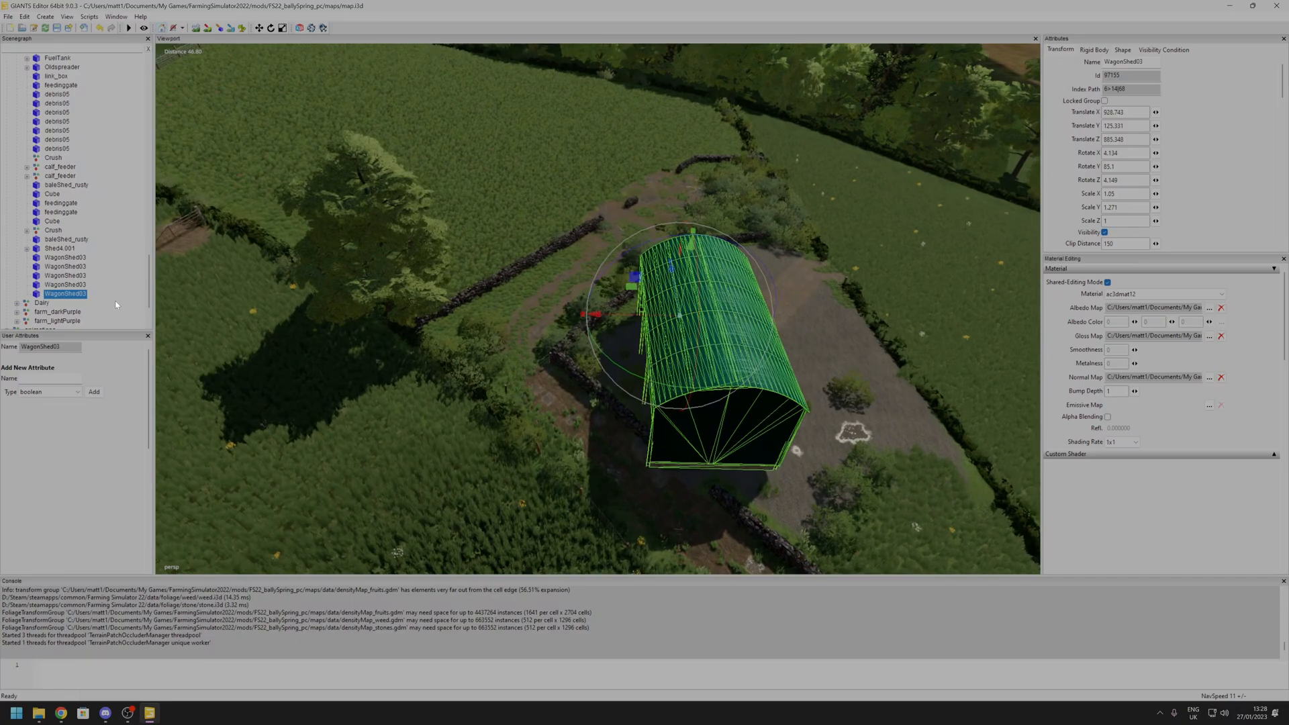
left_click(121, 286)
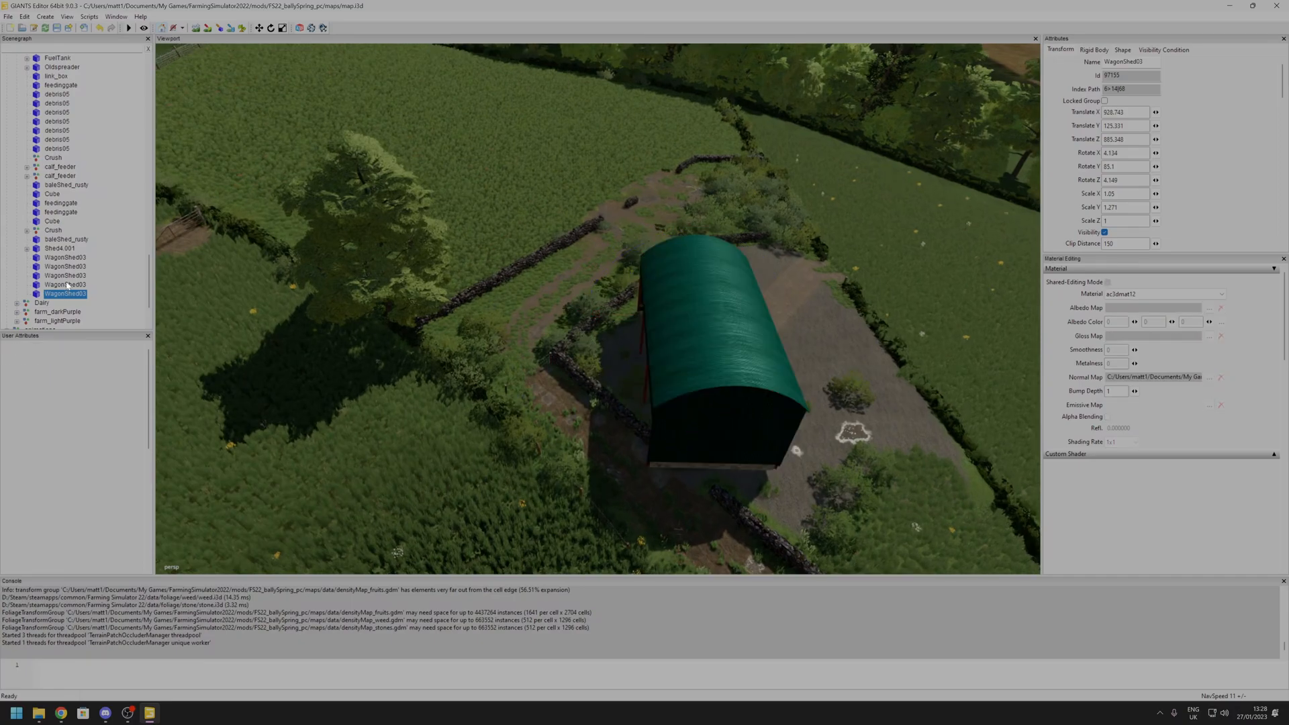
key("f")
left_click_drag(120, 288, 35, 289, "alt")
left_click_drag(487, 406, 748, 478, "alt")
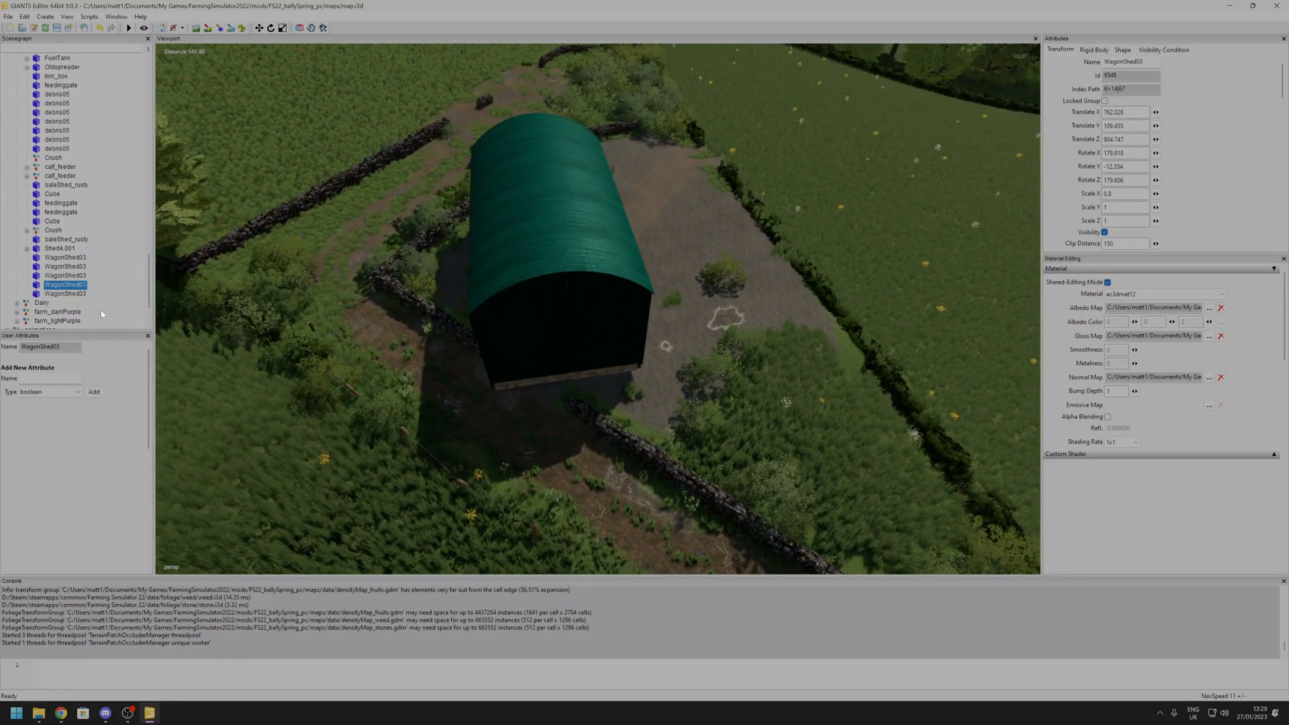
left_click(81, 295)
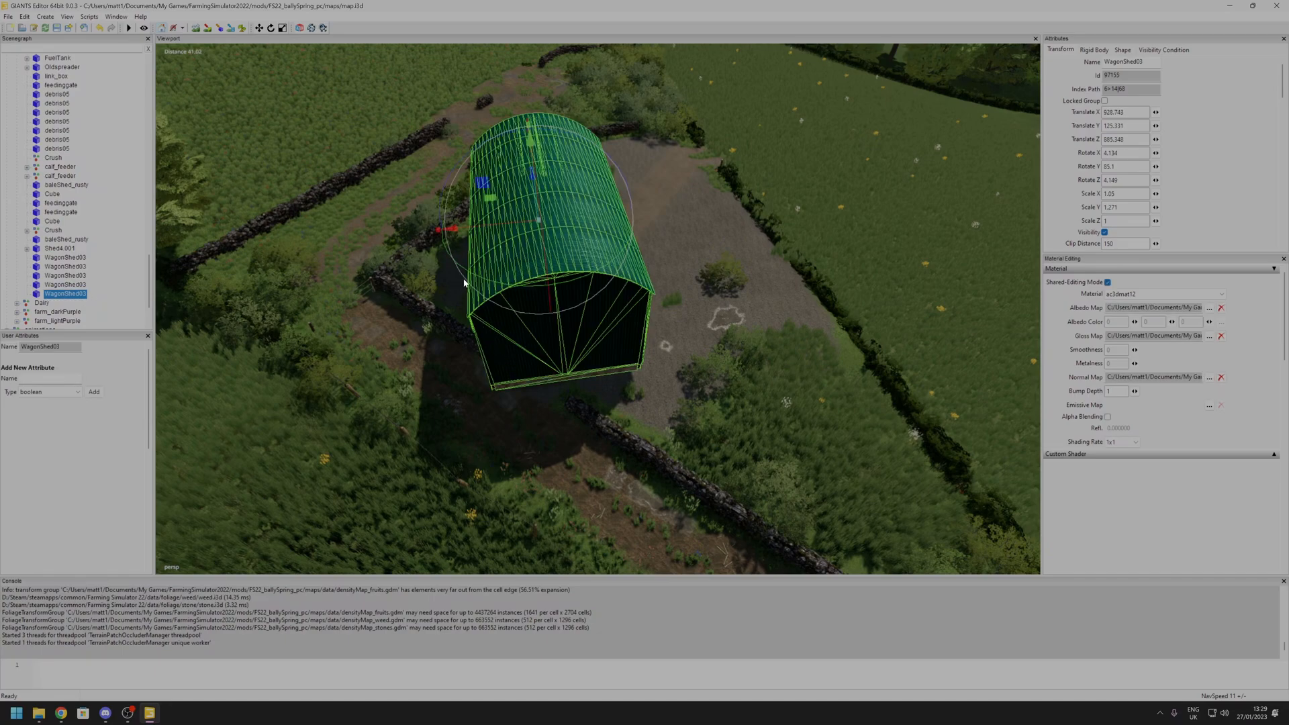
- Rotate the new shed to about -47° in Y and move it beside the yard's stone wall, at about X 918, Z 877
left_click_drag(471, 275, 687, 278)
left_click_drag(624, 335, 749, 390, "alt")
left_click_drag(568, 274, 663, 334)
left_click_drag(598, 421, 612, 425)
left_click_drag(618, 368, 697, 406)
left_click_drag(851, 334, 709, 344, "alt")
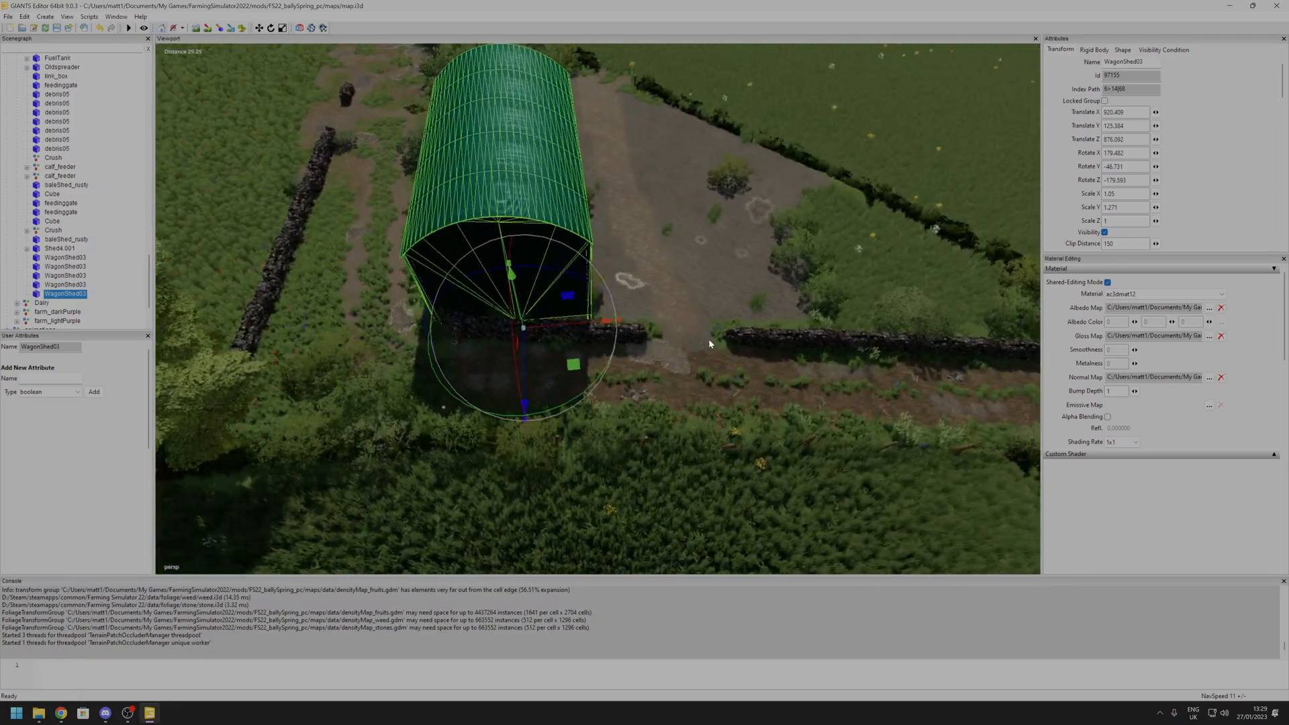
left_click_drag(578, 321, 841, 381)
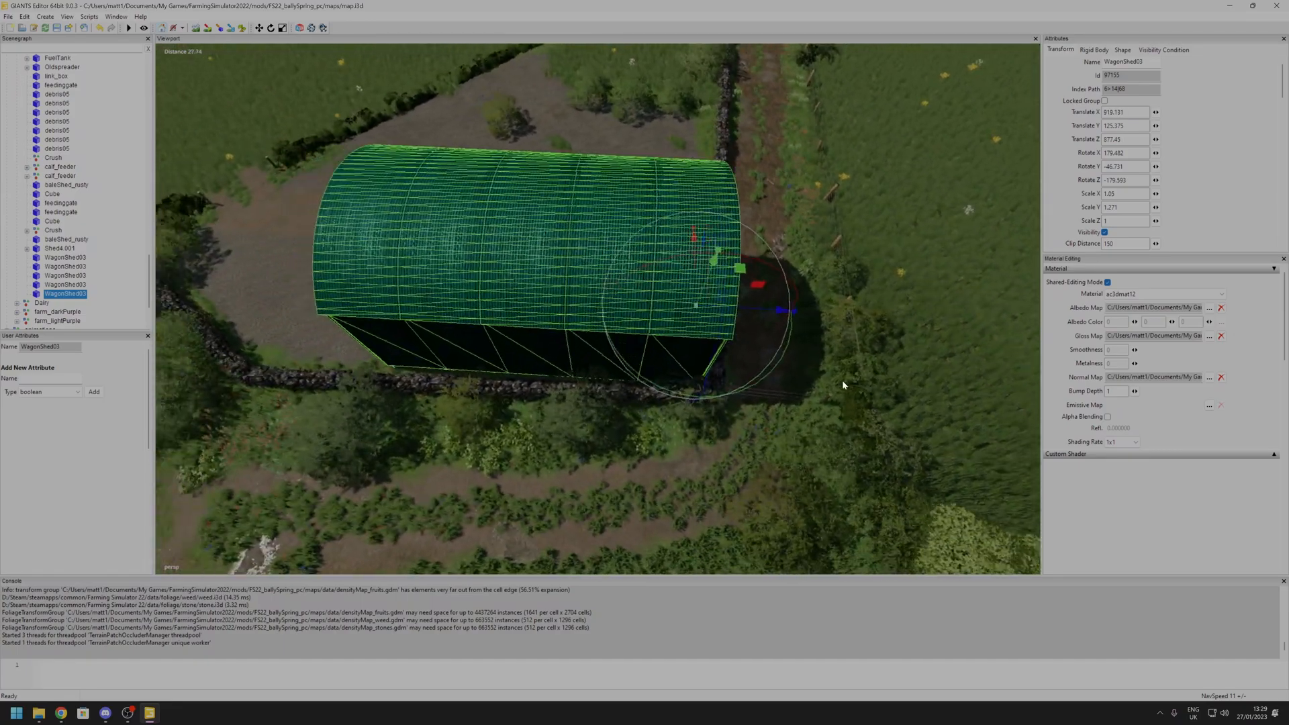
- Fine-tune the wagon shed's Y rotation to about -48° and nudge it to about X 918.2, Z 877.5
left_click_drag(666, 368, 618, 280, "alt")
left_click_drag(723, 344, 407, 381, "alt")
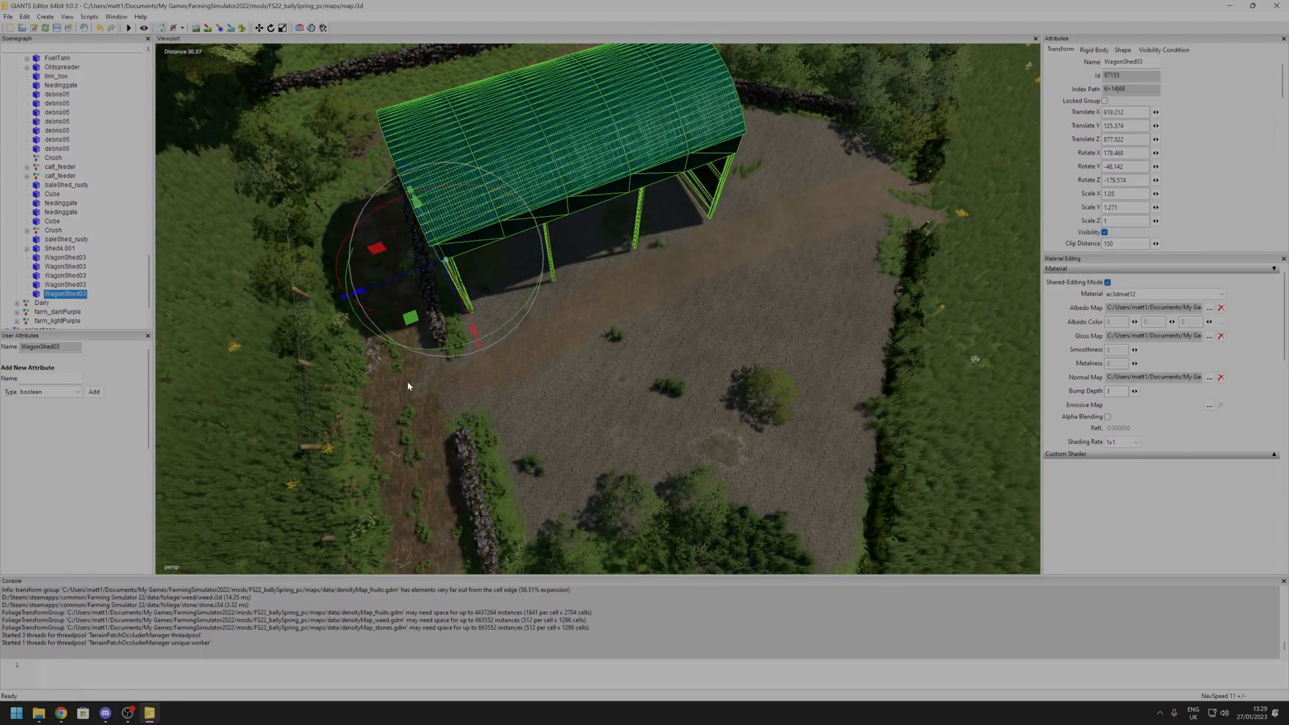
left_click_drag(637, 373, 767, 338, "alt")
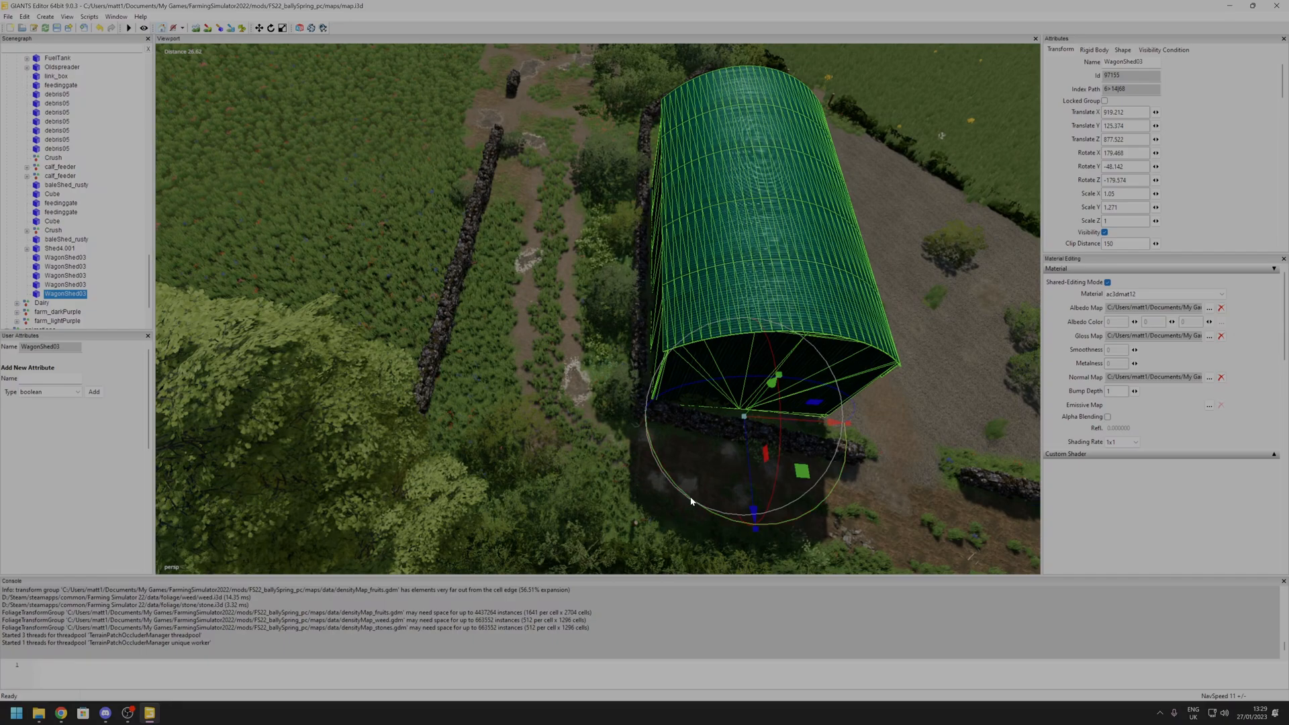
- Lower the green wagon shed to about Y 124.8 to seat its posts and side walls in the yard surface
left_click(915, 429)
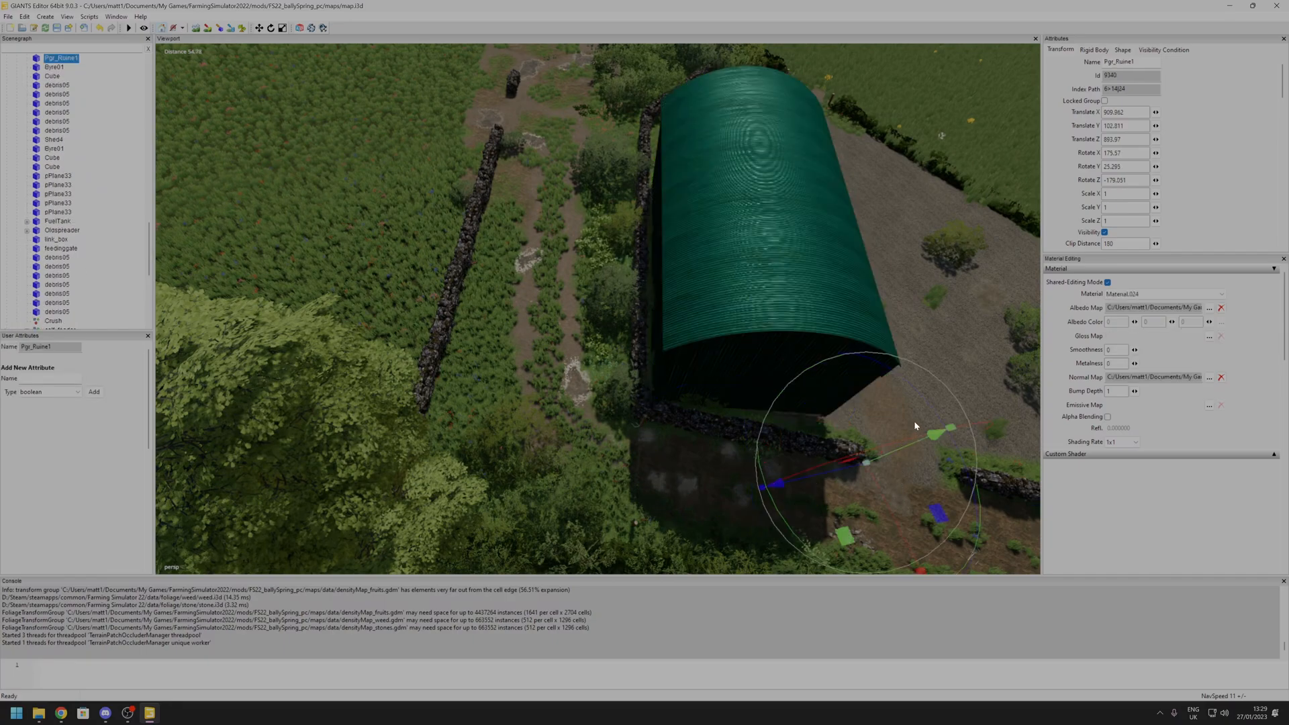
left_click(949, 341)
left_click_drag(950, 341, 747, 279, "alt")
scroll(733, 274, "up", 3)
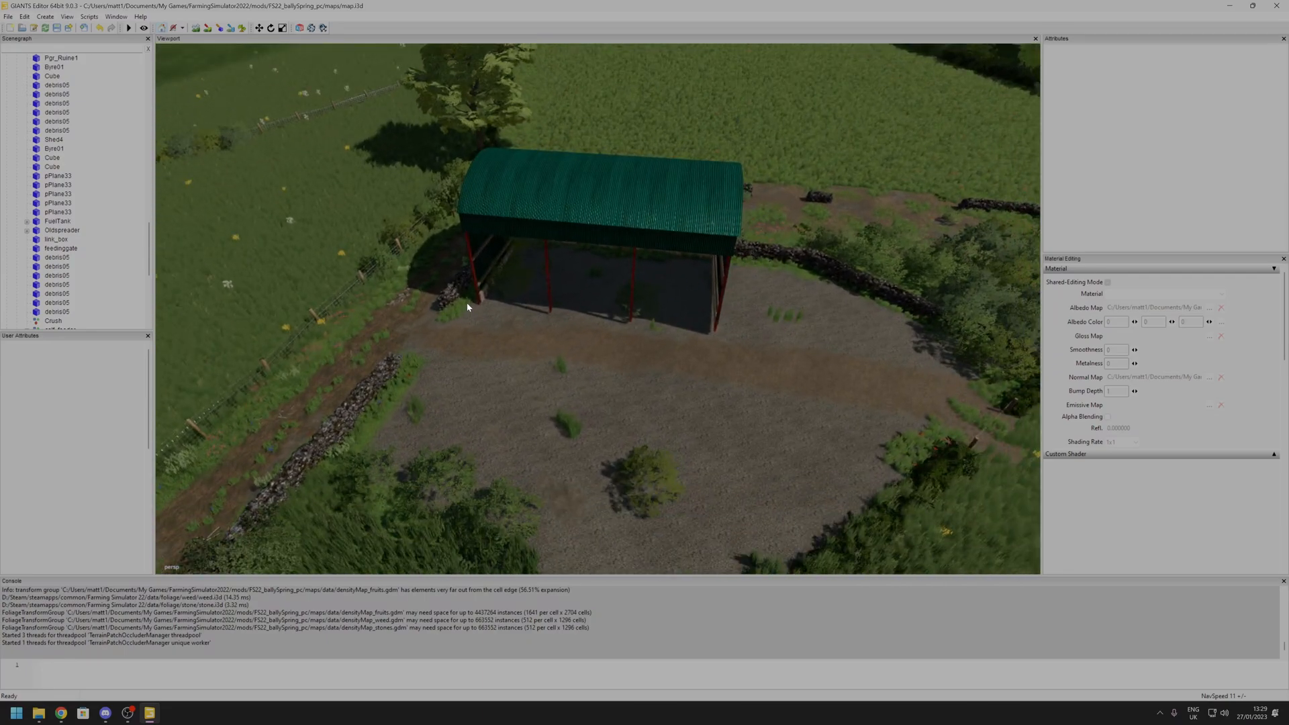
left_click_drag(510, 355, 582, 364, "alt")
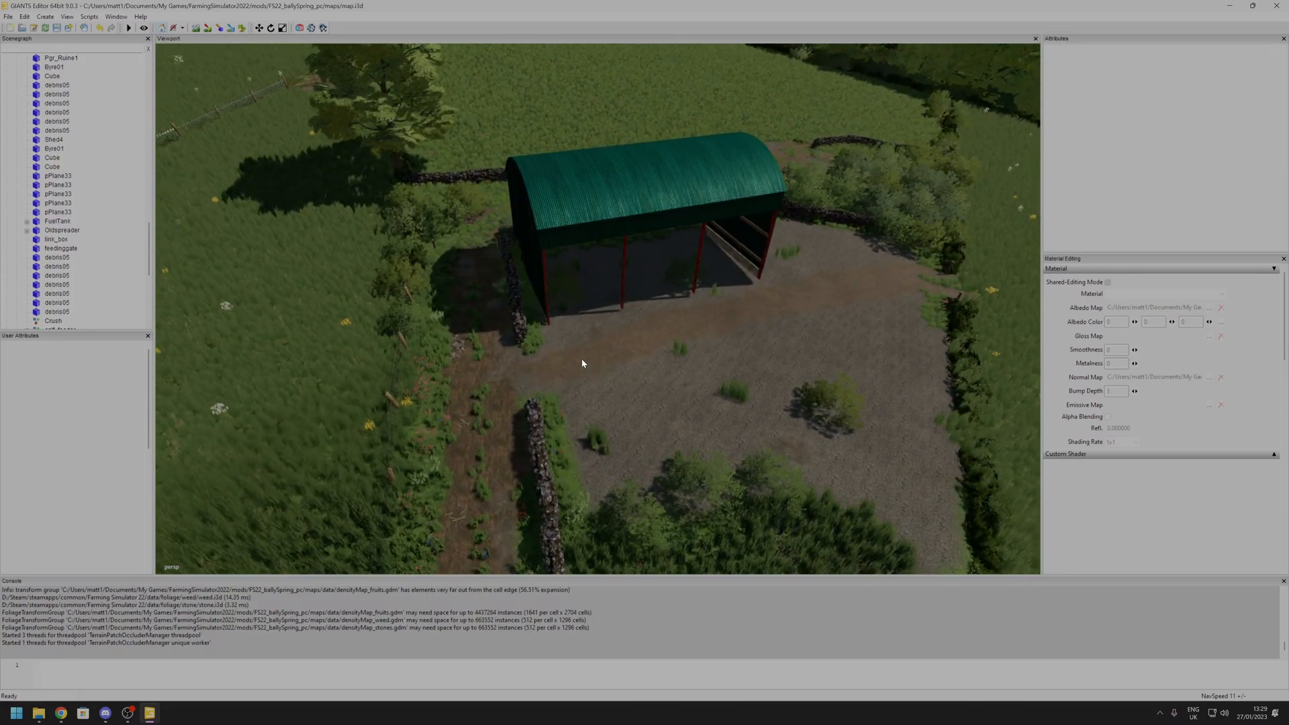
scroll(798, 298, "up", 10)
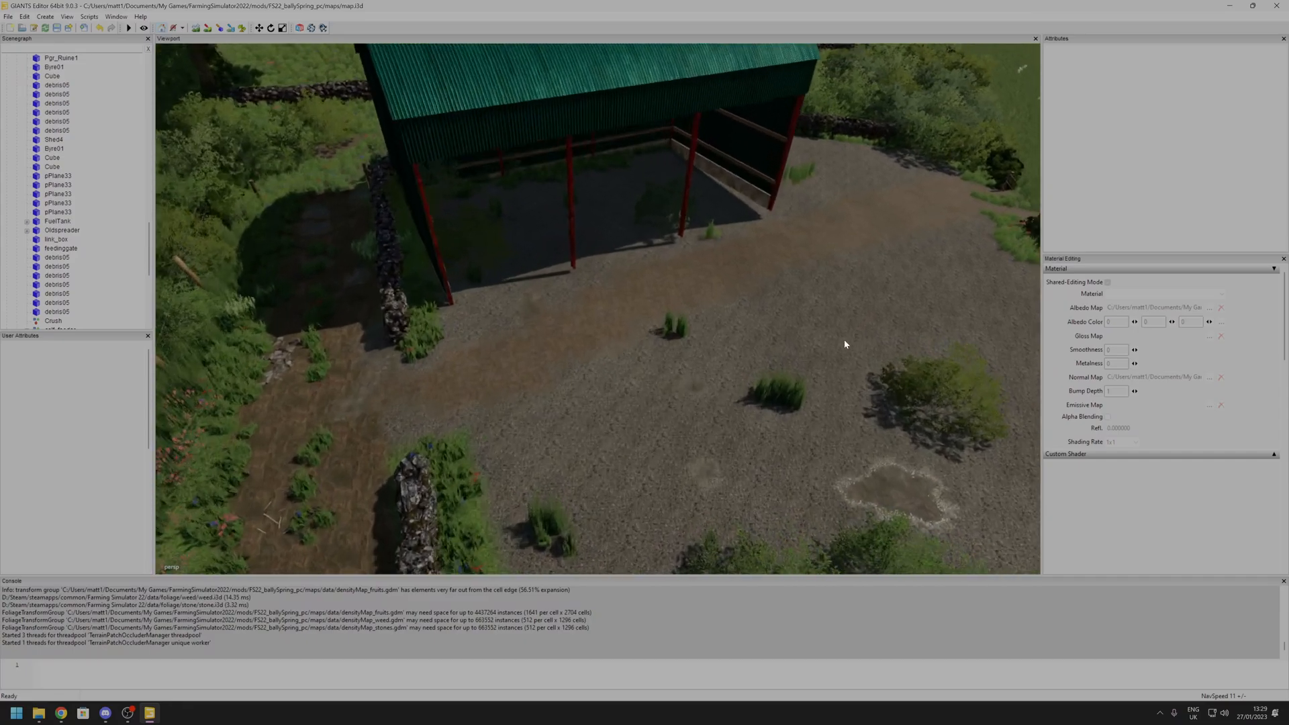
scroll(786, 296, "down", 10)
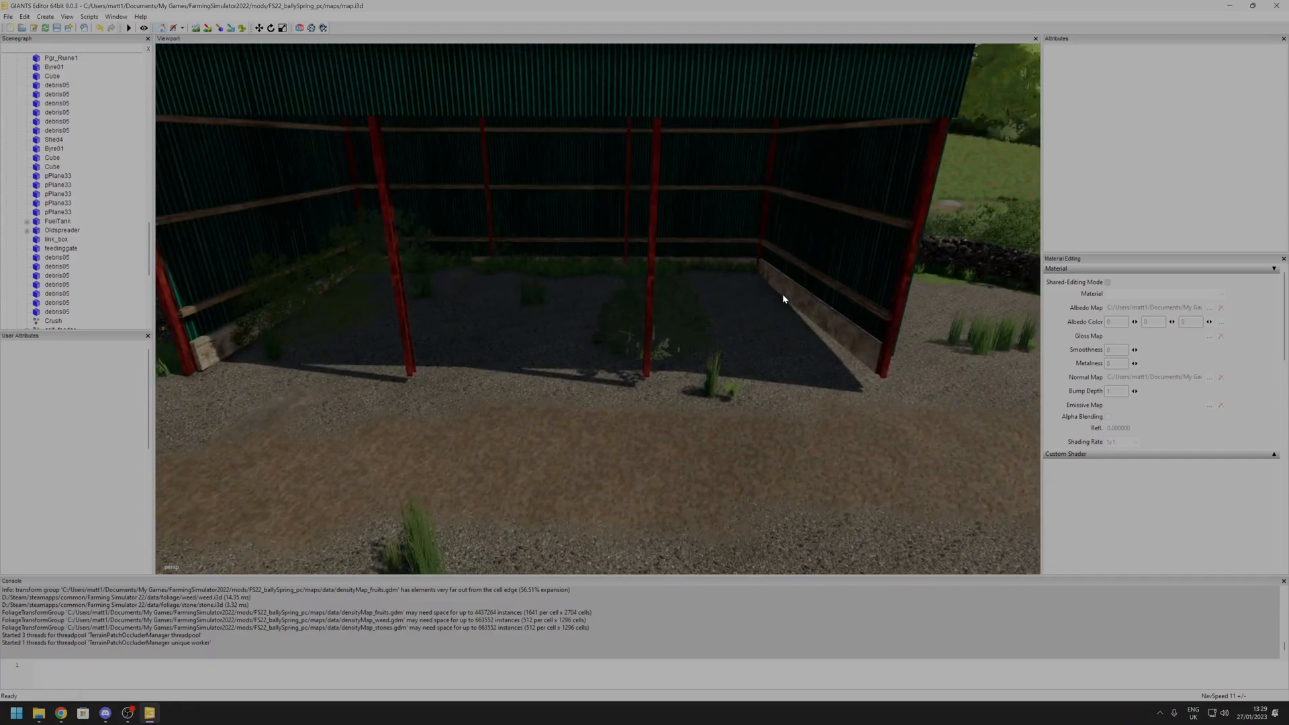
left_click(682, 200)
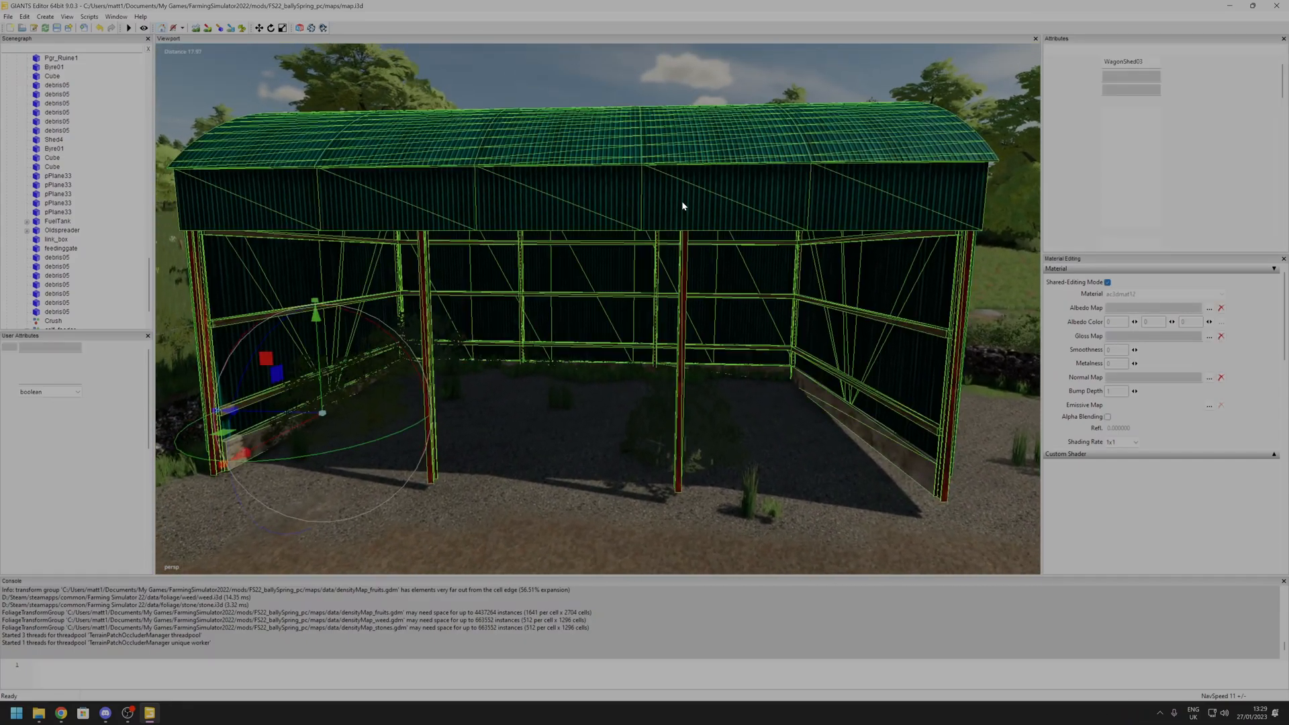
left_click_drag(318, 321, 317, 332)
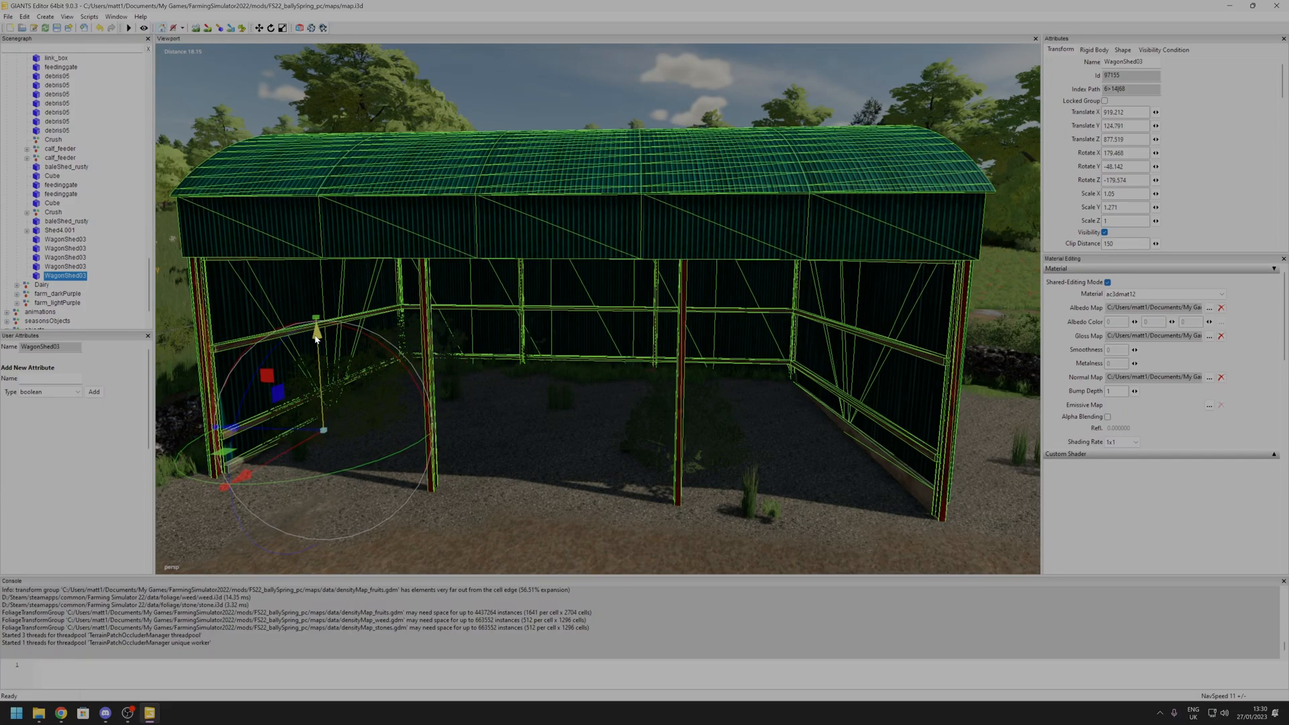
- Examine the lowered shed's interior, wall bases and placement in the yard from close up and from a distance
left_click(544, 455)
mouse_move(649, 443)
left_mouse_down("alt")
mouse_move(604, 452)
mouse_move(645, 463)
mouse_move(667, 443)
left_mouse_up("alt")
scroll(625, 458, "up", 3)
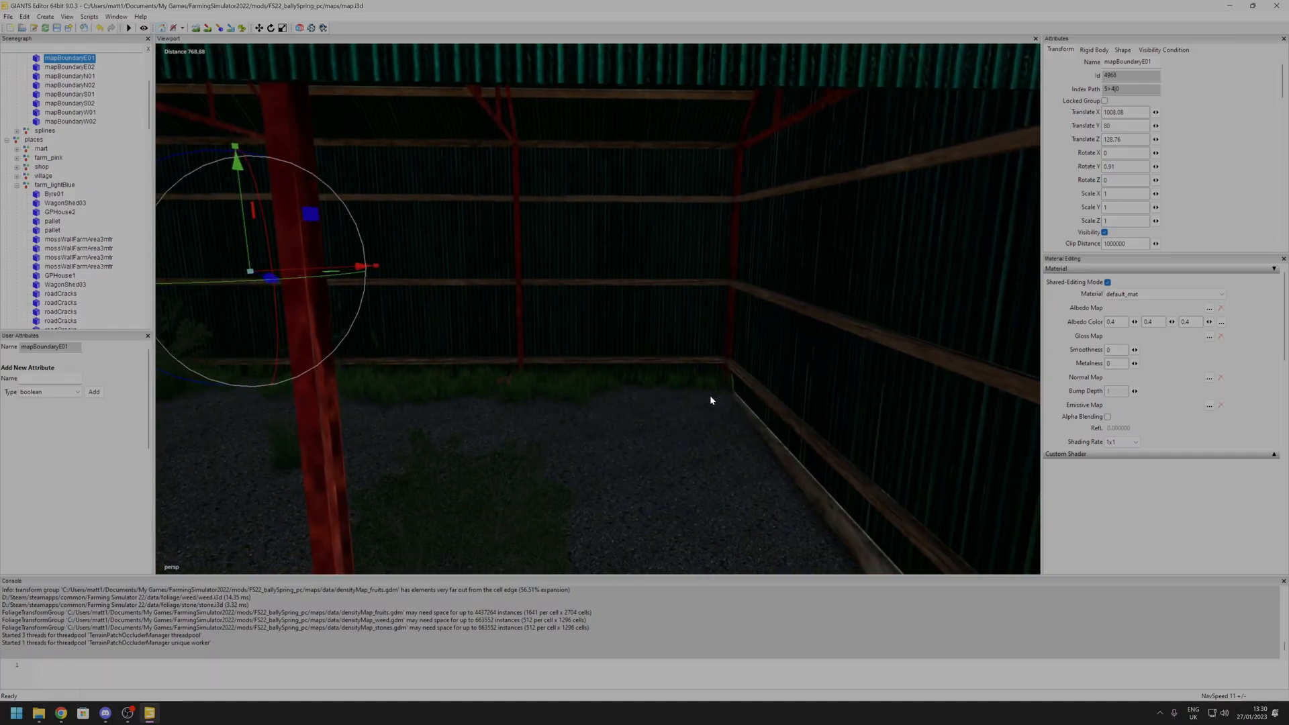
left_click_drag(731, 398, 498, 409, "alt")
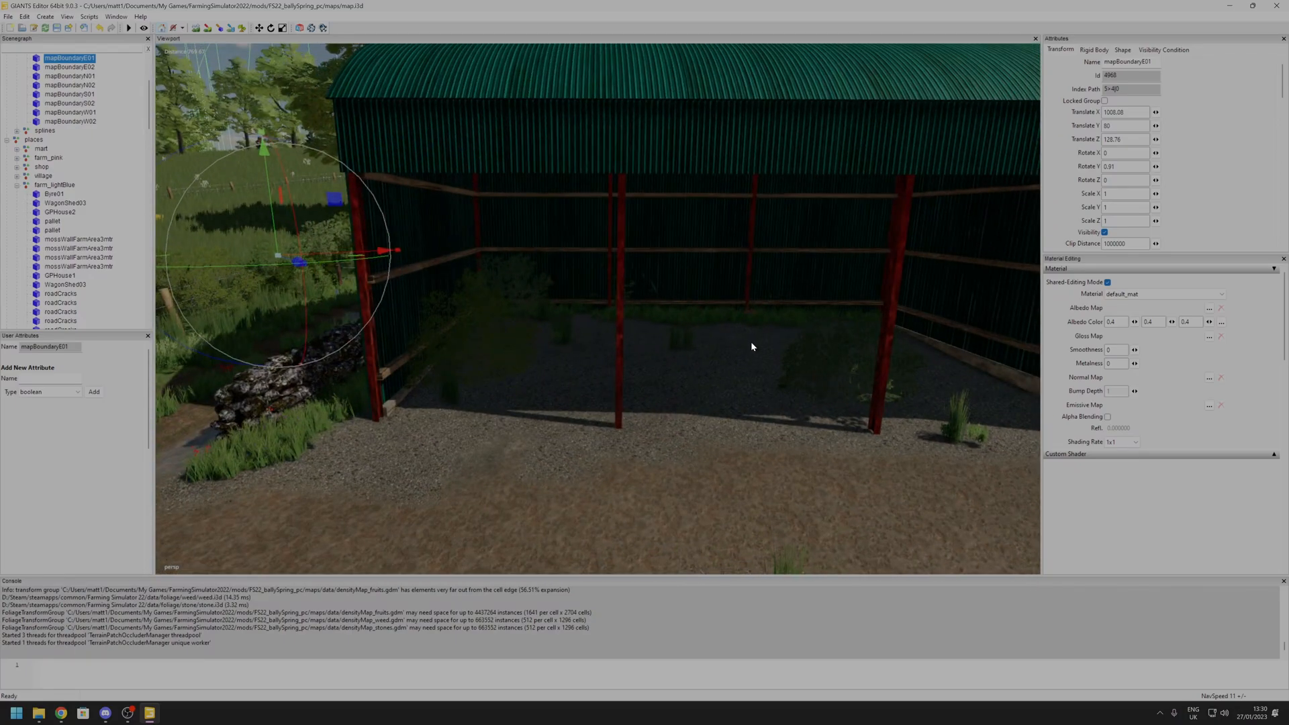
left_click_drag(791, 384, 695, 452, "alt")
left_click_drag(686, 405, 624, 469, "alt")
scroll(623, 466, "down", 3)
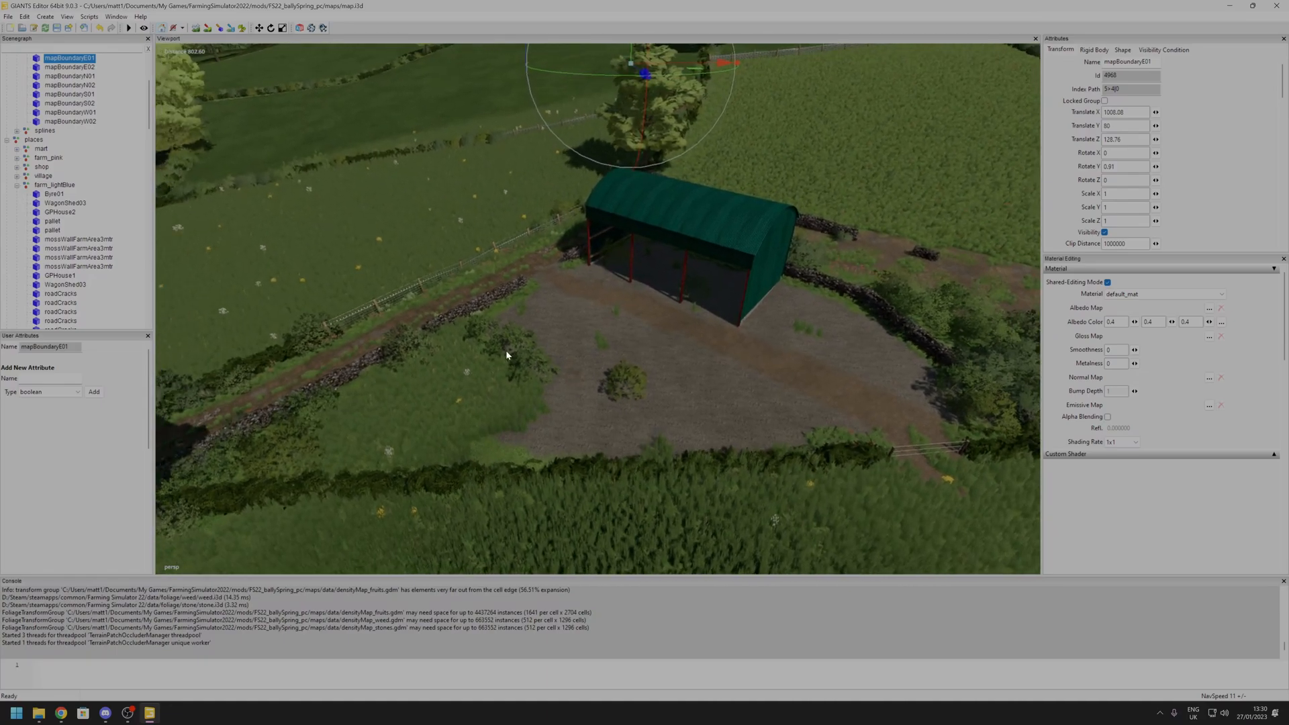
left_click_drag(516, 381, 344, 377, "alt")
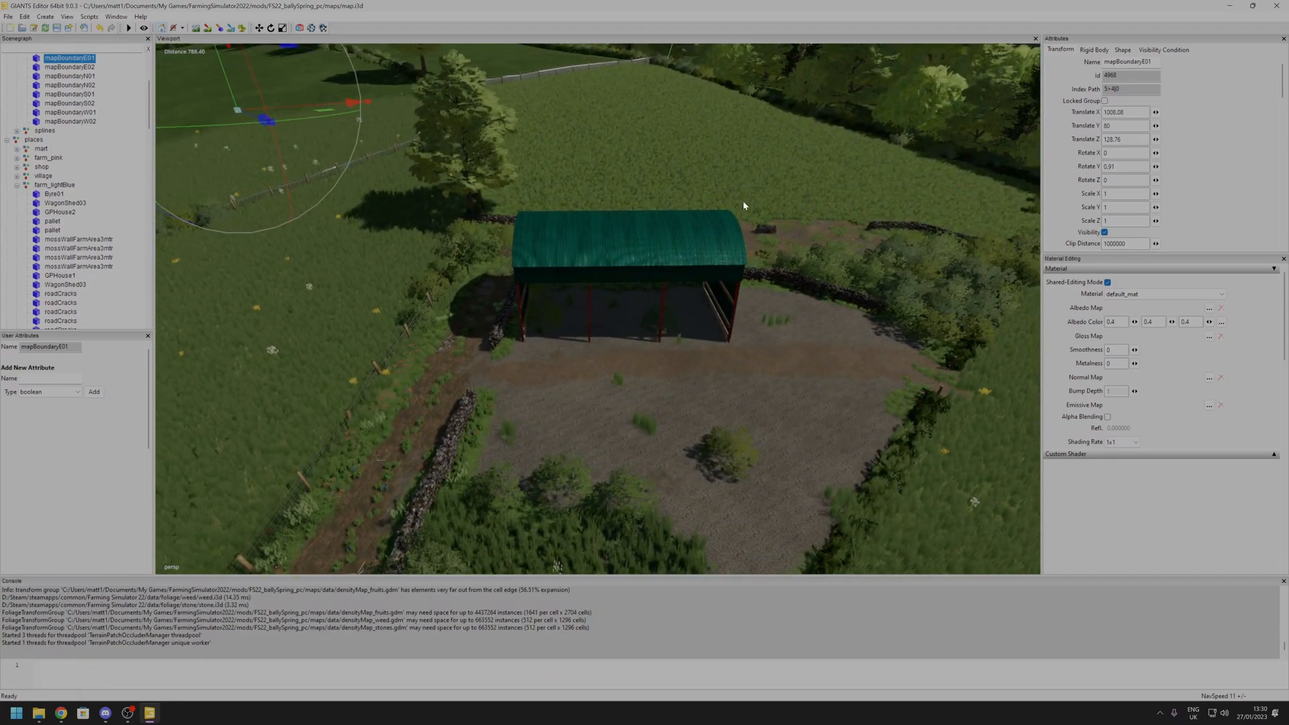
- Raise the buried Pgr_Ruine1 building above the terrain beside the stone wall, to about Y 121
left_click_drag(774, 190, 783, 348, "alt")
scroll(741, 391, "up", 4)
scroll(737, 424, "up", 3)
left_click(636, 287)
scroll(758, 424, "down", 4)
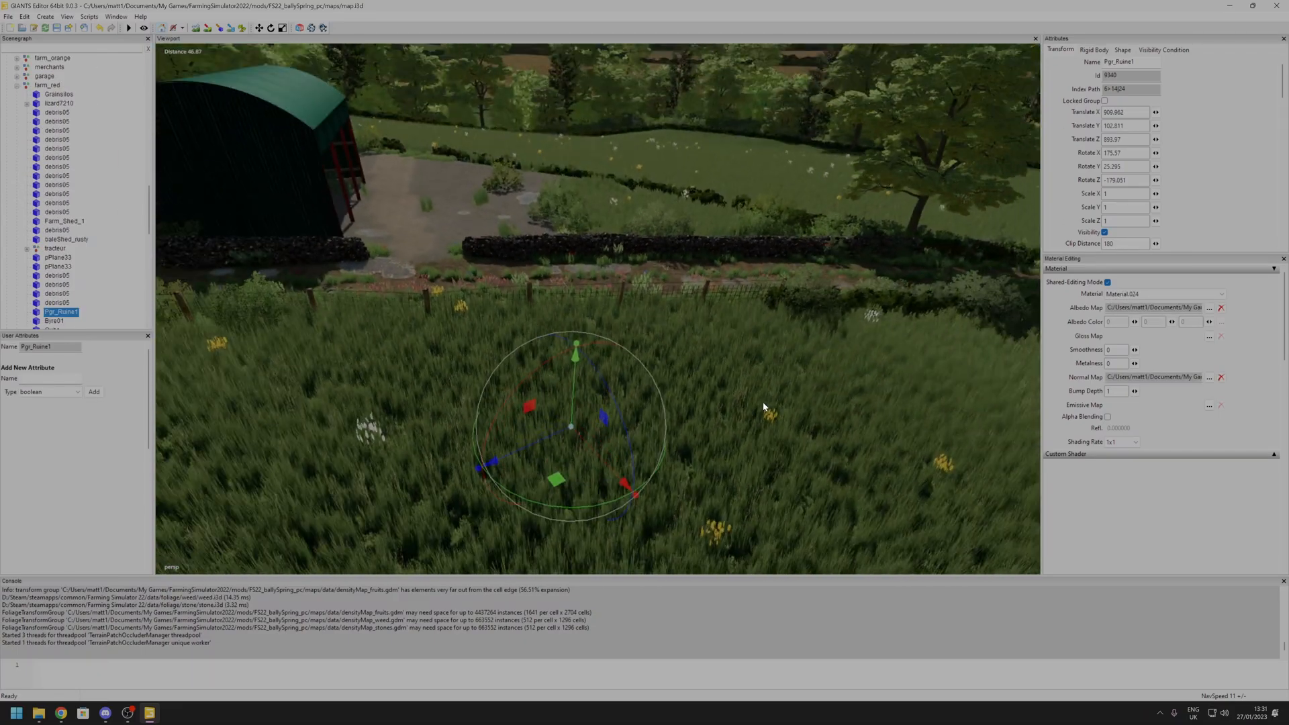
left_click_drag(575, 365, 586, 179)
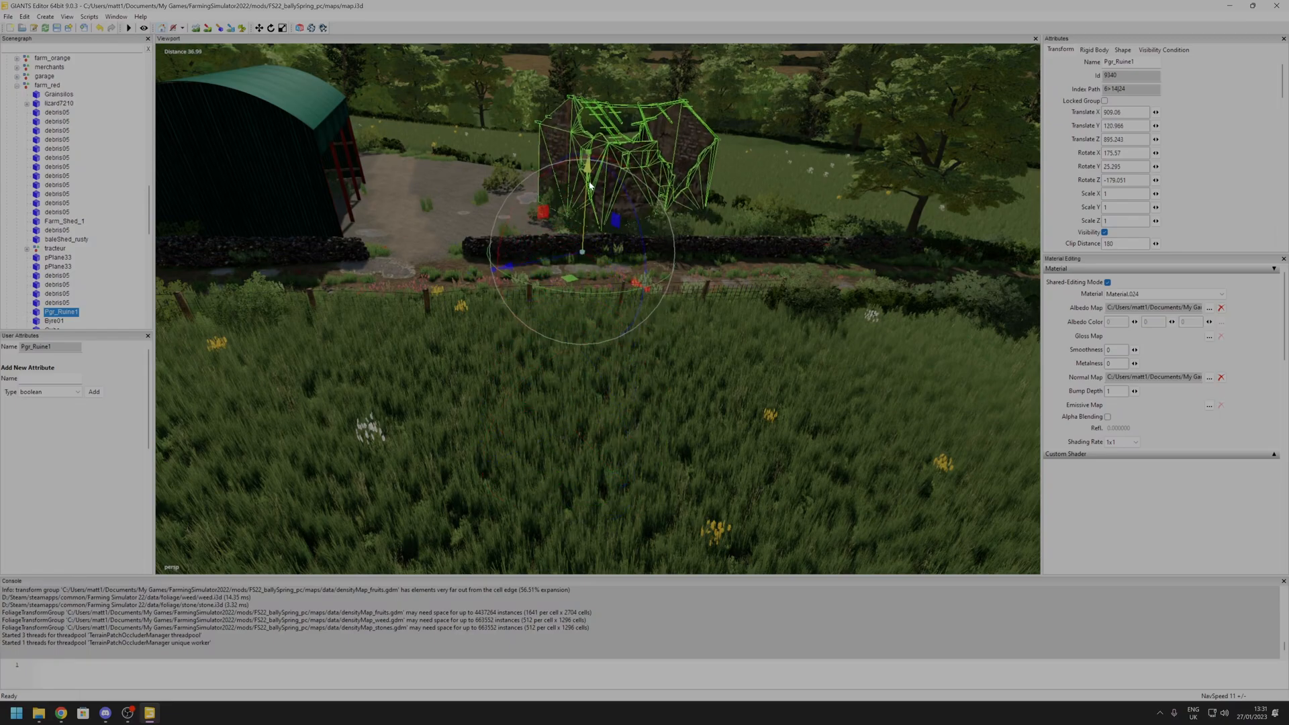
- Examine the raised ruin beside the stone wall and the new shed from both sides of the yard
left_click_drag(759, 352, 775, 418, "alt")
left_click(775, 418)
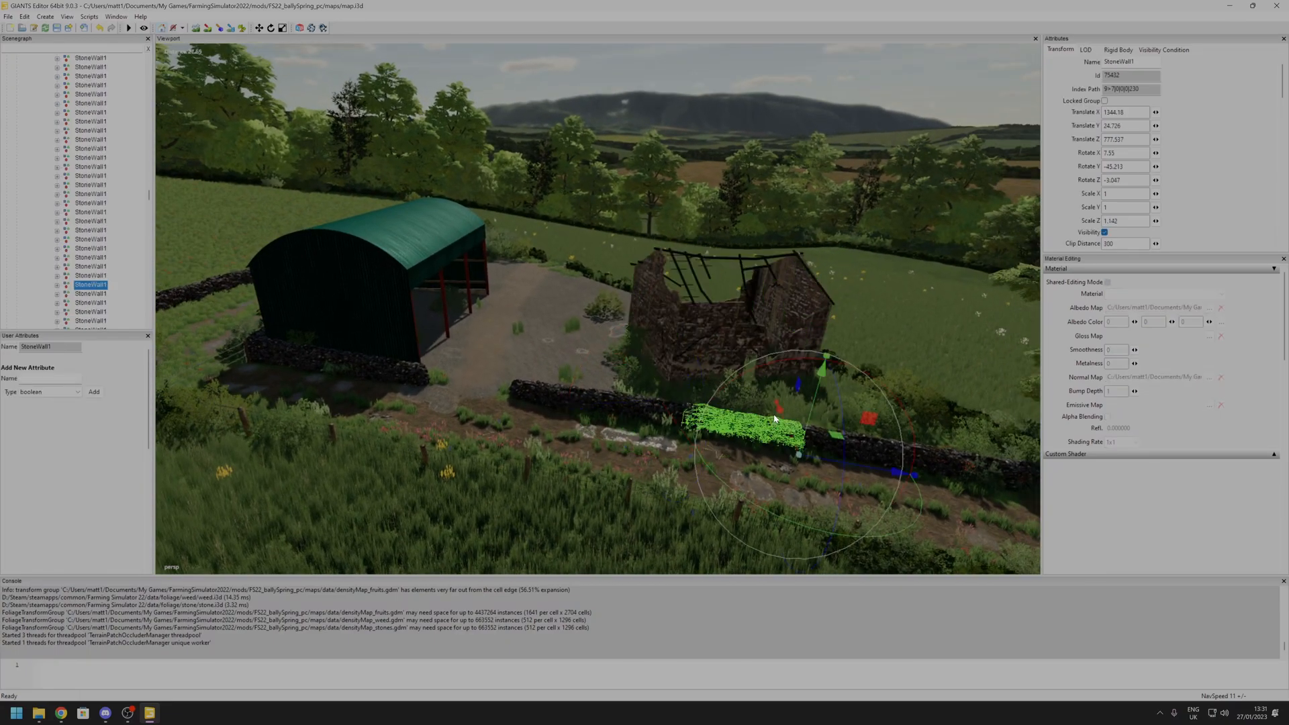
left_click(915, 396)
left_click_drag(915, 396, 873, 414, "alt")
left_click(677, 395)
left_click_drag(677, 394, 655, 462, "alt")
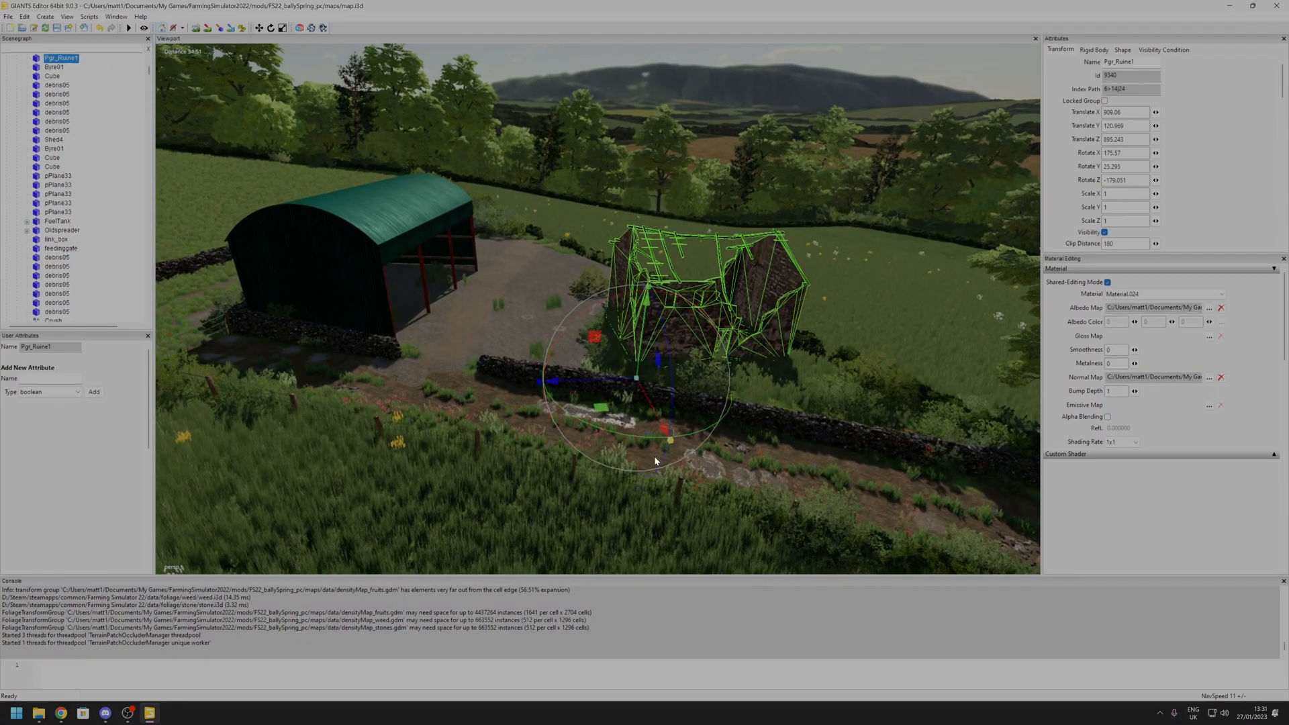
left_click(648, 515)
left_click_drag(647, 516, 501, 540, "alt")
left_click(566, 332)
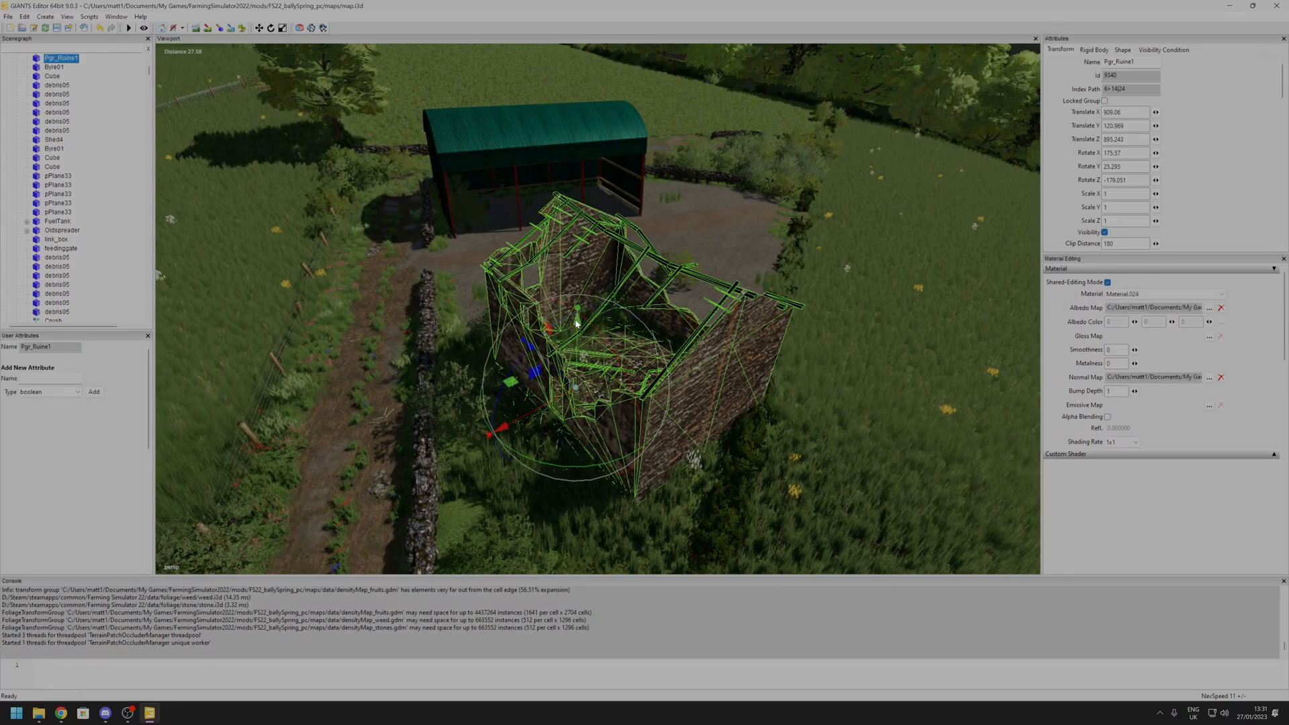
- Lower the Pgr_Ruine1 ruin back below the terrain to about Y 106 and check the cleared yard
left_click_drag(574, 356, 547, 506)
left_click_drag(685, 372, 723, 374, "alt")
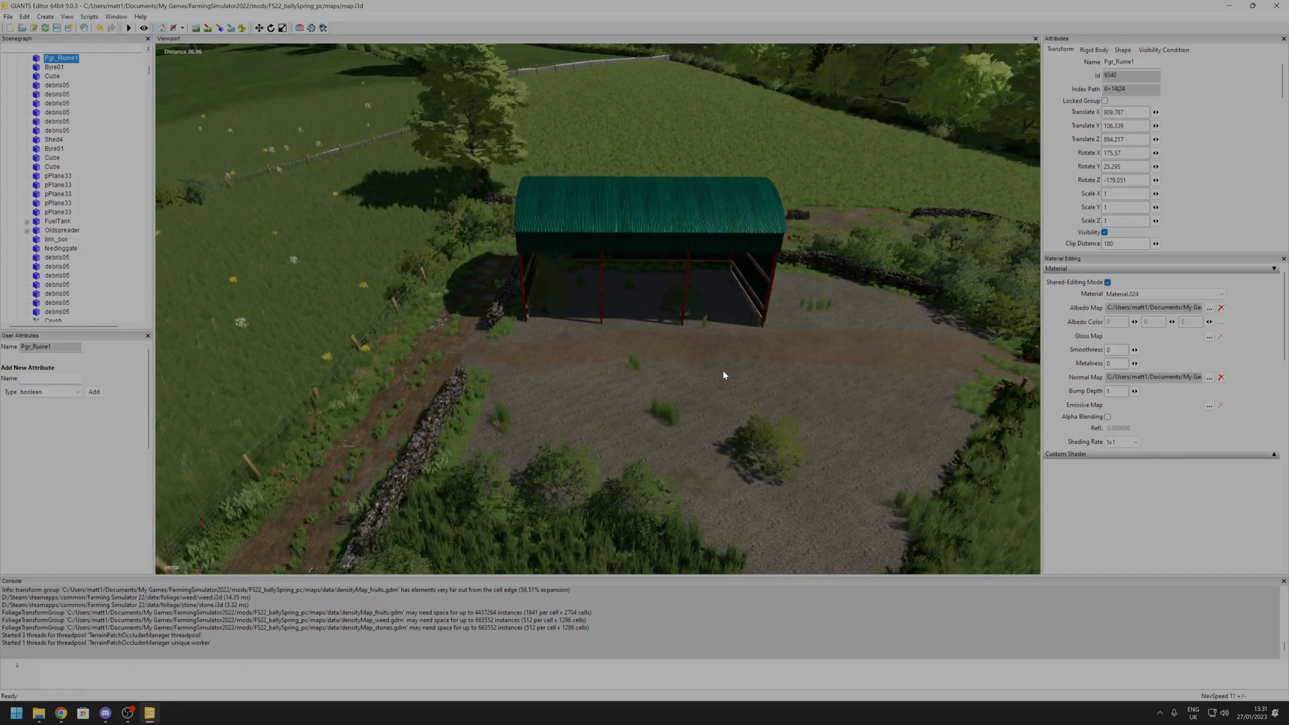
scroll(730, 371, "up", 5)
scroll(732, 371, "down", 4)
mouse_move(734, 371)
left_mouse_down("alt")
mouse_move(745, 370)
mouse_move(712, 374)
left_mouse_up("alt")
scroll(712, 375, "down", 1)
- Collapse the gameplay, places and objects groups in the scenegraph and select the persp camera
left_click_drag(149, 76, 151, 66)
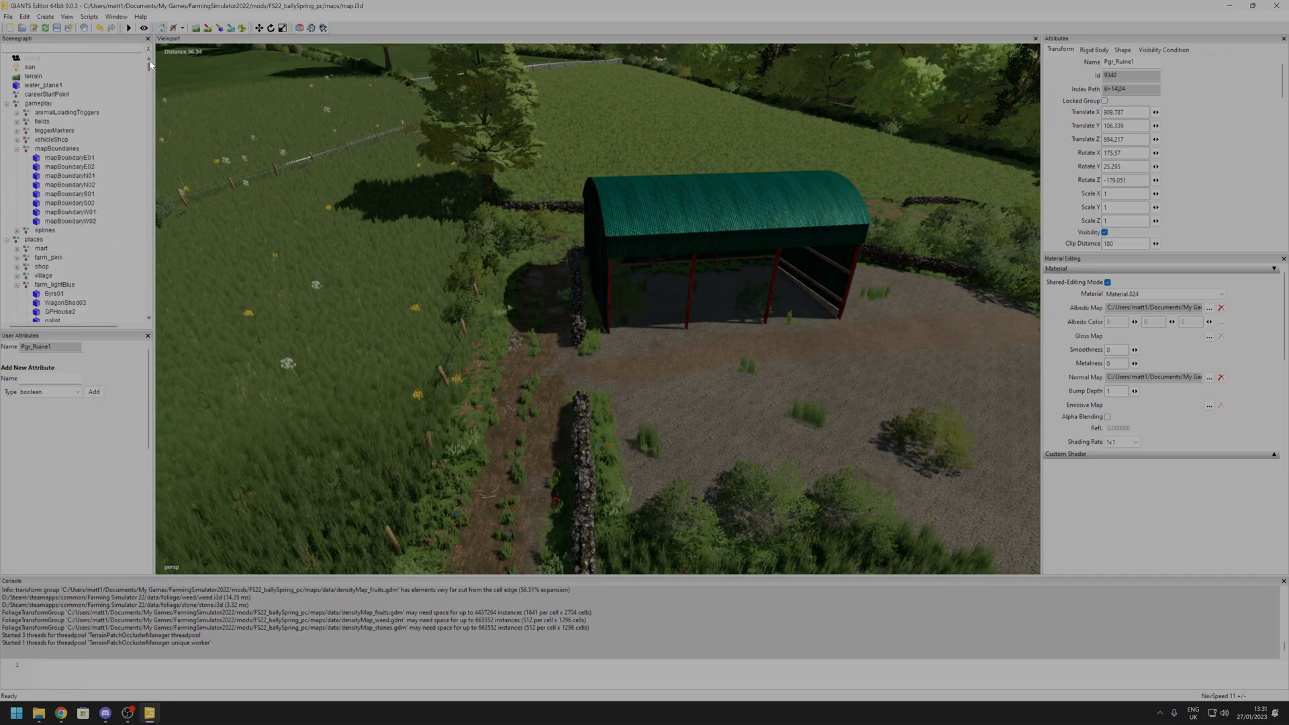
left_click(8, 105)
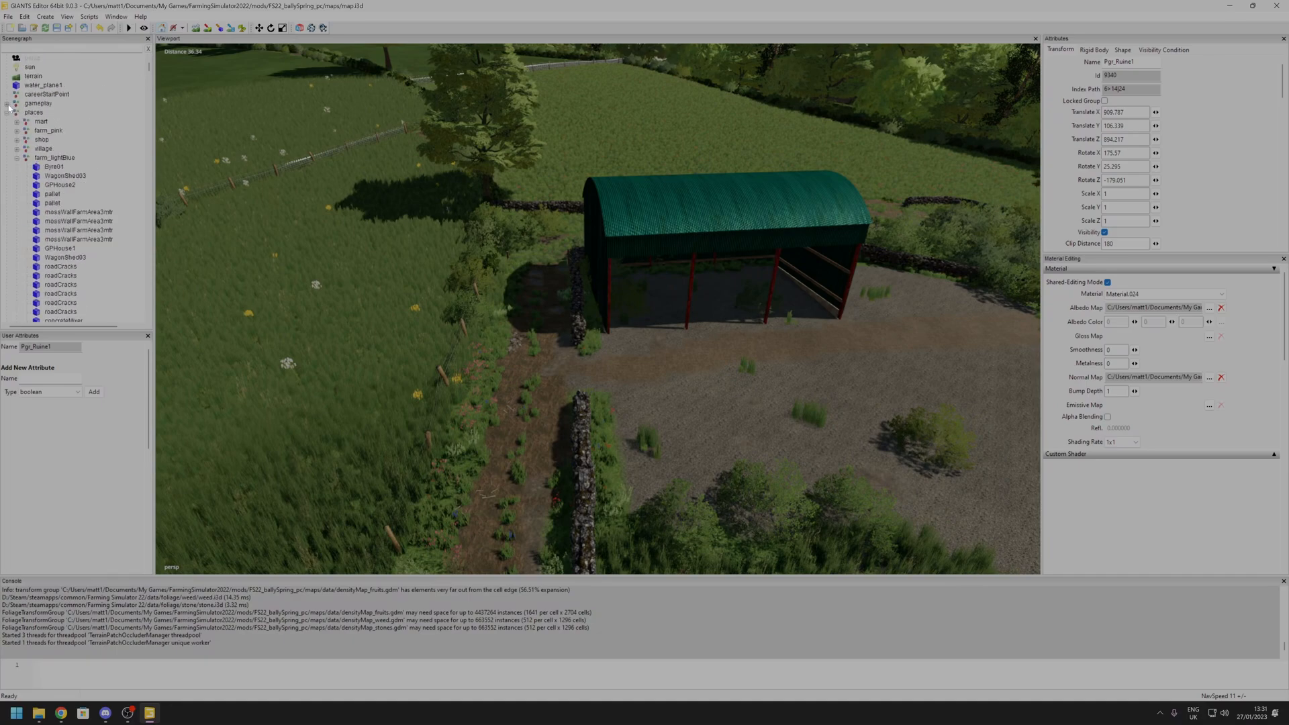
left_click(8, 113)
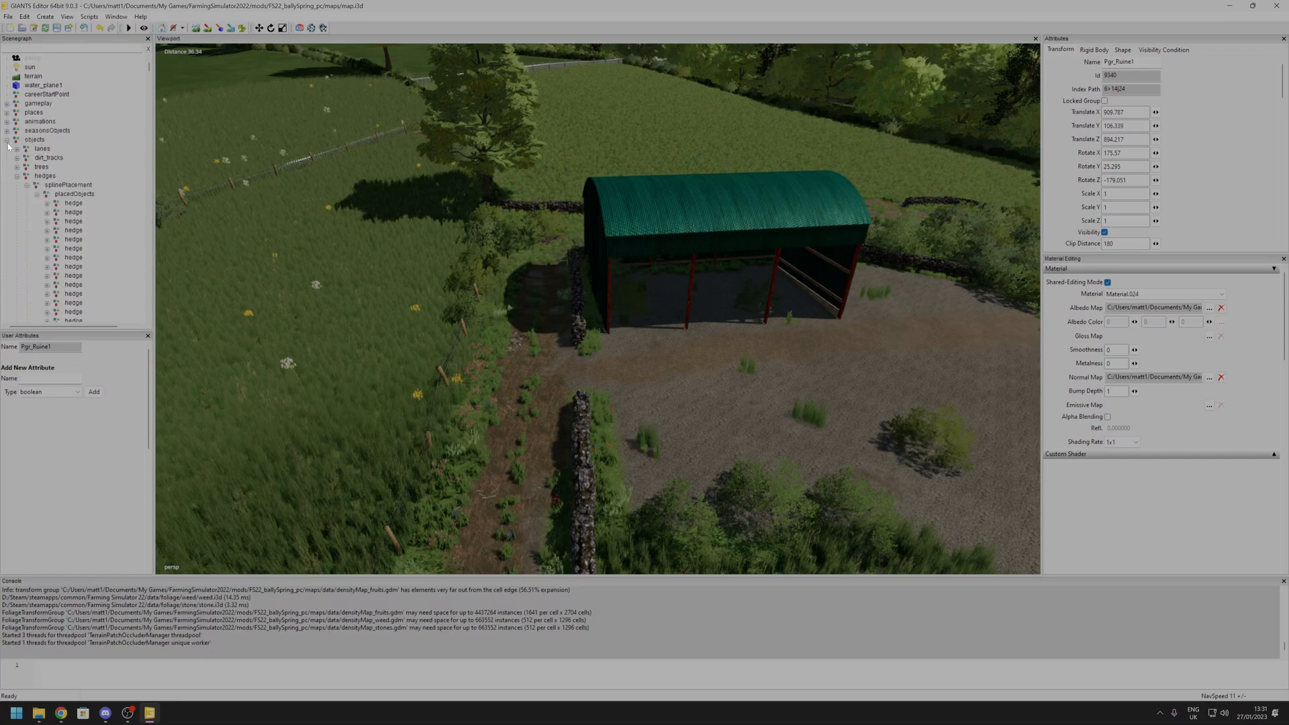
left_click(8, 141)
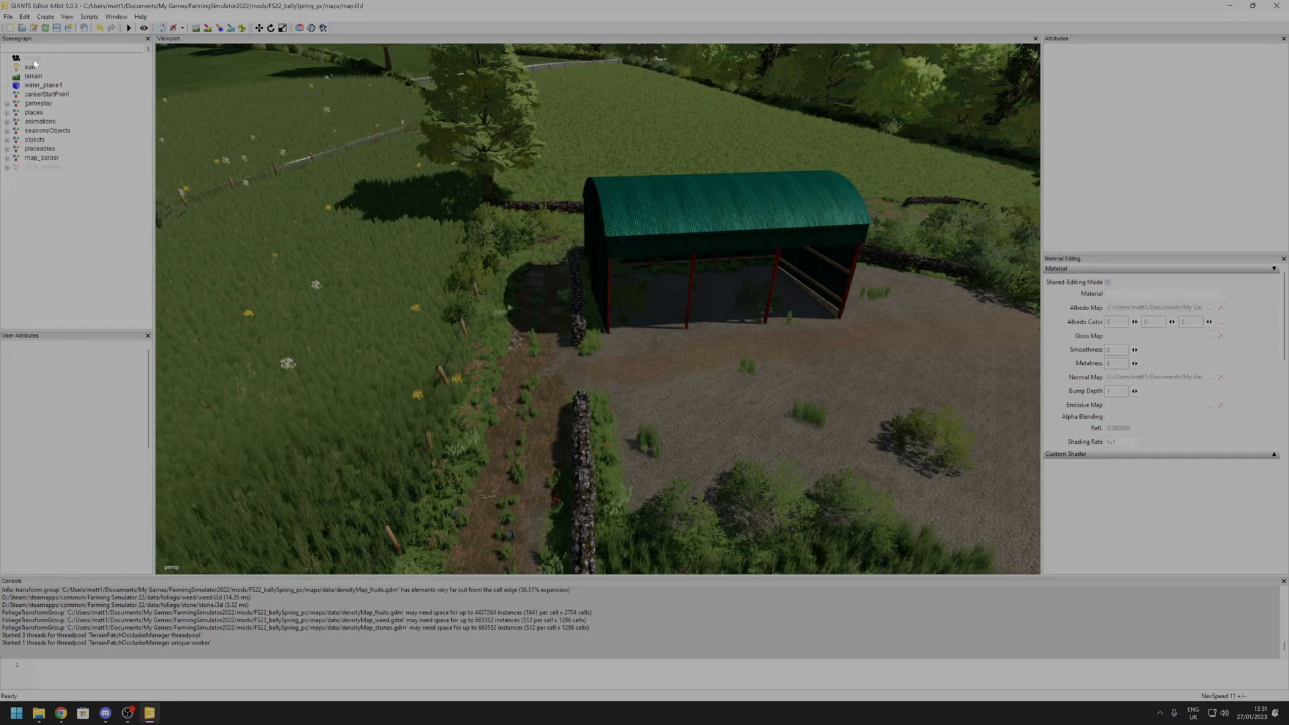
left_click(33, 59)
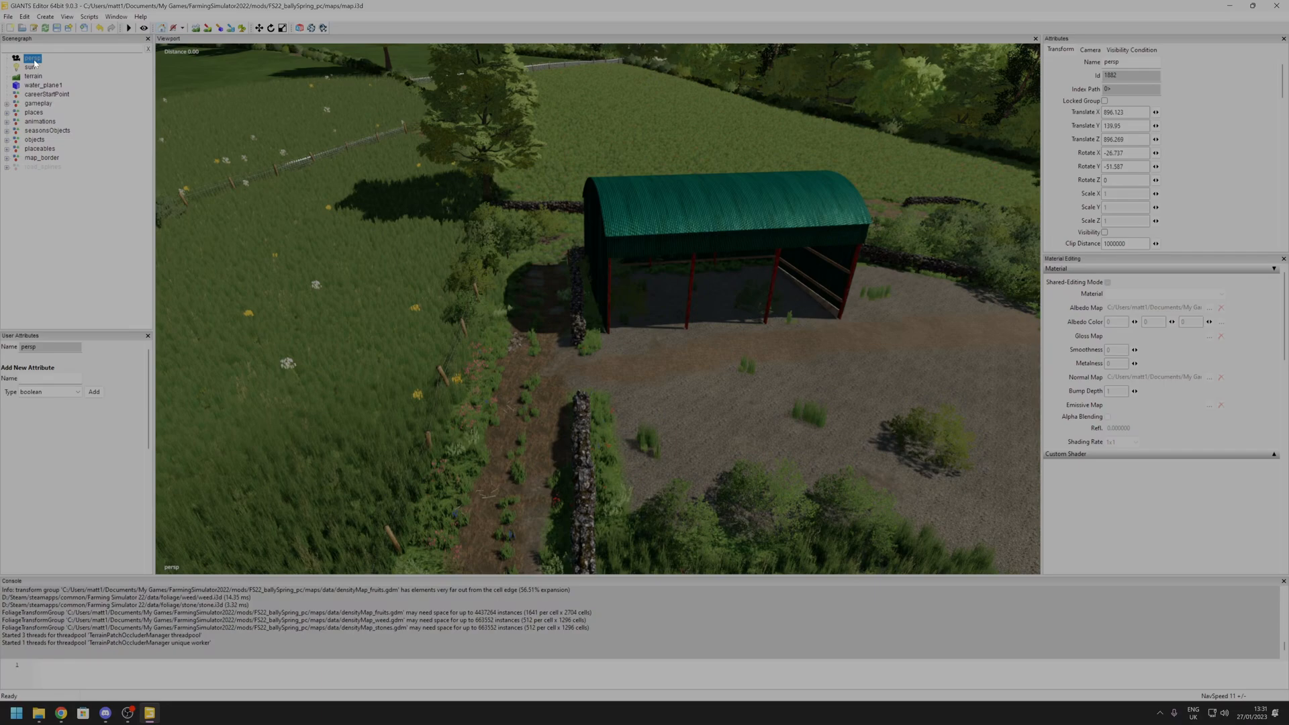
- Save map.i3d and close the editor, accepting the save of remaining changes
left_click(58, 28)
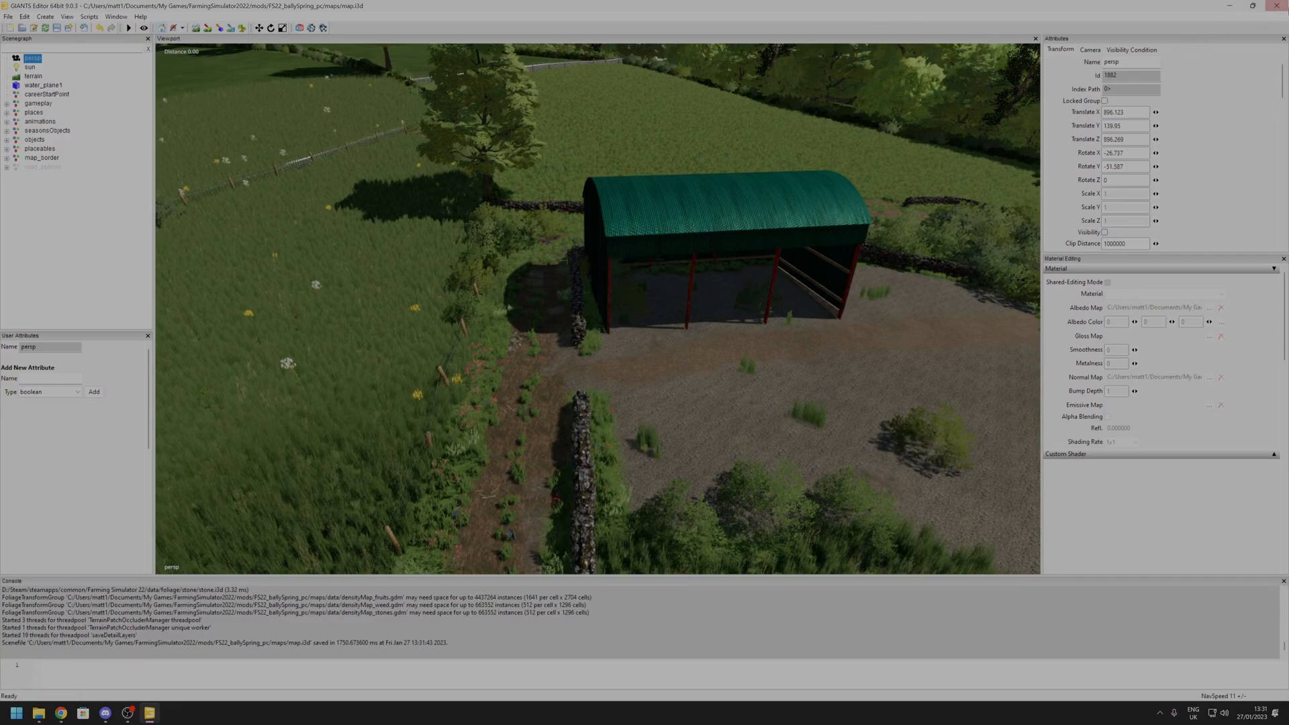
left_click(1283, 7)
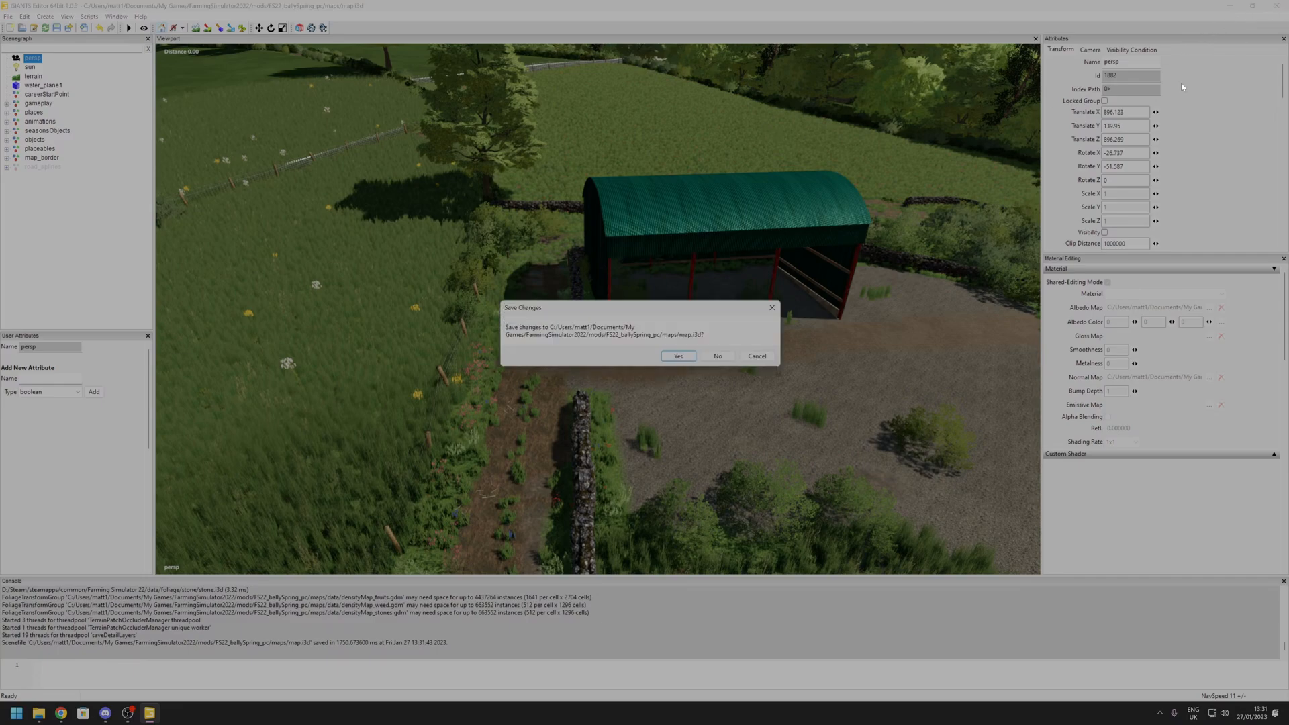
left_click(677, 357)
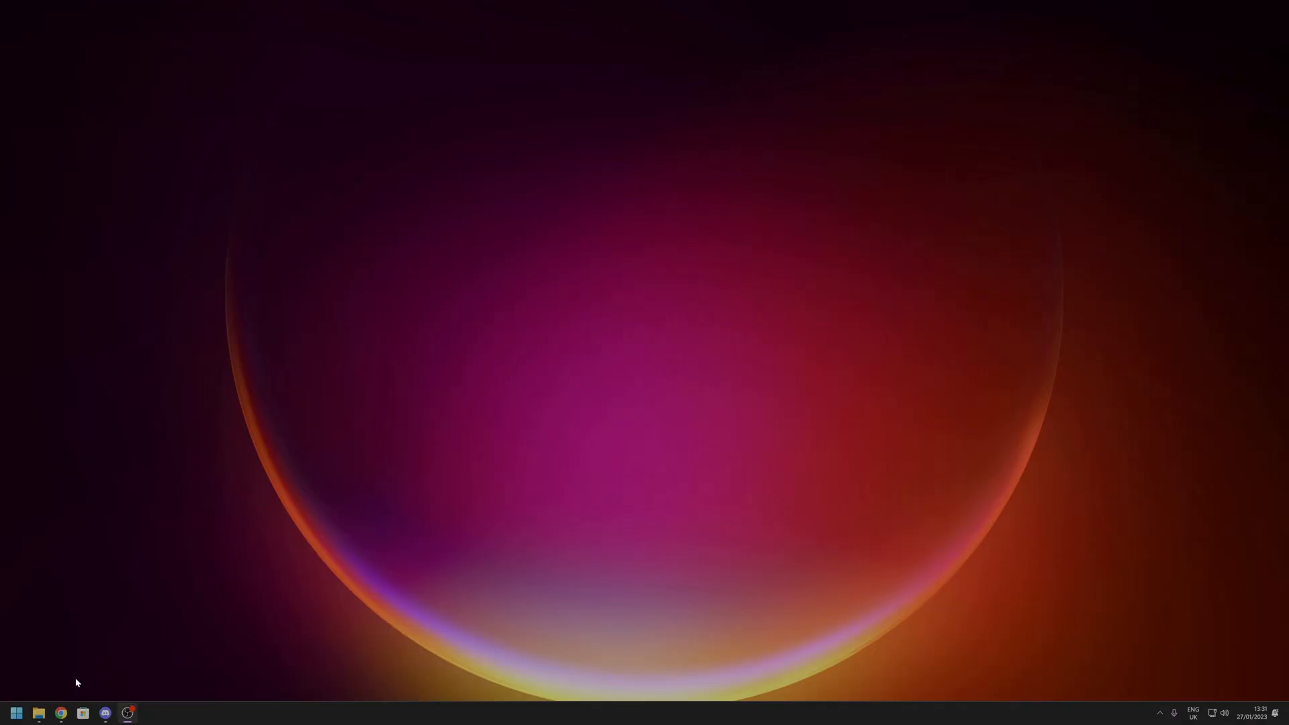
- Switch to File Explorer and open the FS22_ballySpring_pc folder inside the Farming Simulator mods folder
left_click(41, 712)
left_click_drag(379, 274, 606, 107)
left_click_drag(814, 193, 804, 612)
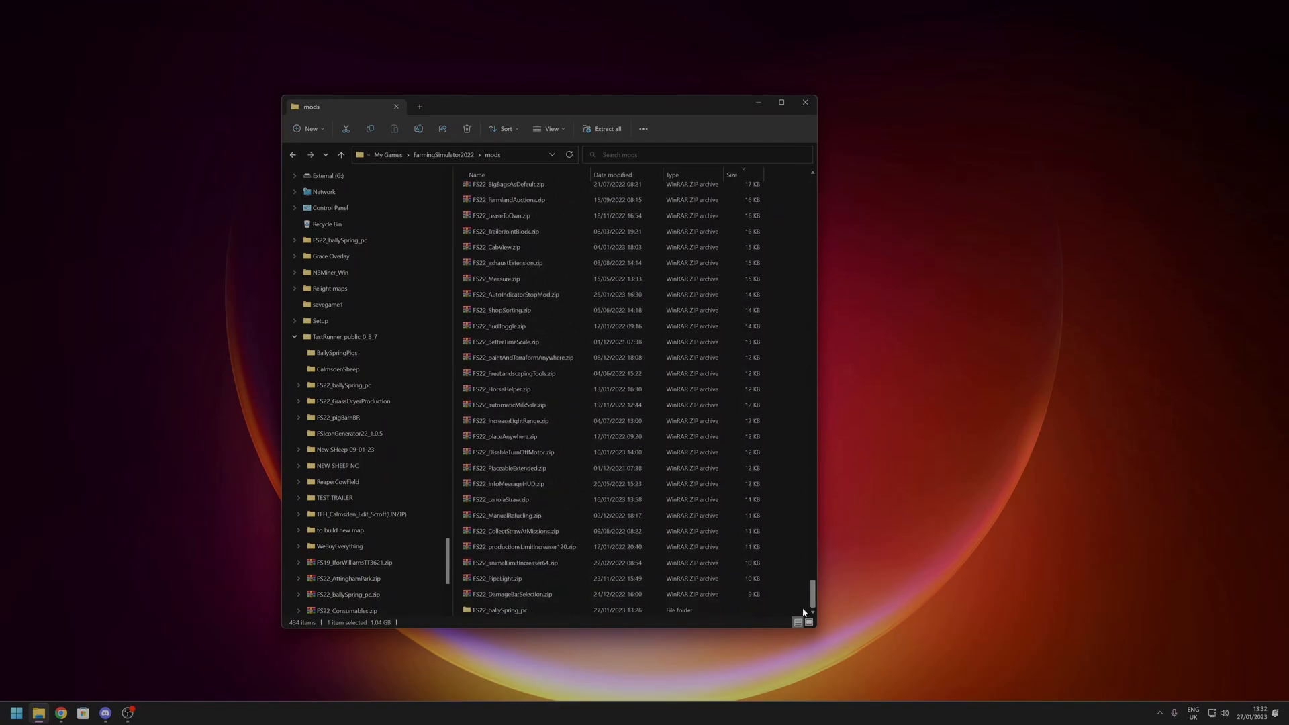
double_click(513, 610)
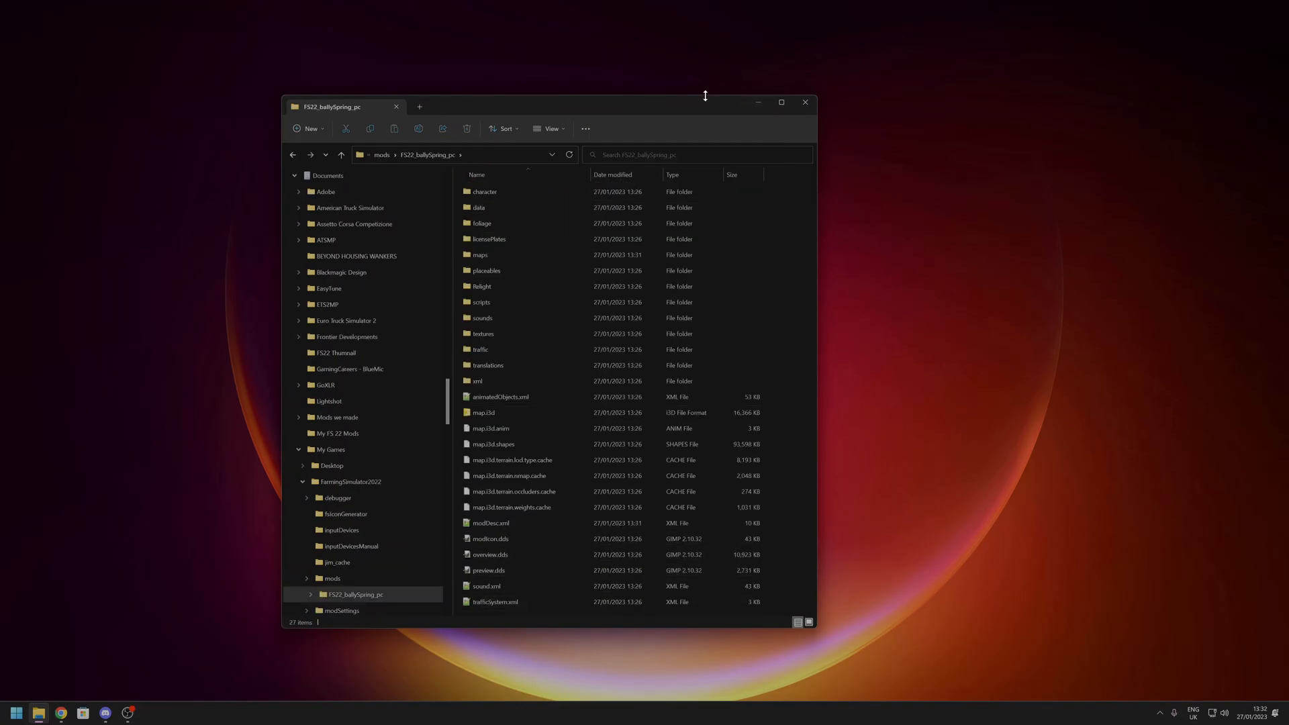
left_click_drag(708, 97, 708, 34)
- Select all files and folders in FS22_ballySpring_pc and compress them into a ZIP archive
left_click_drag(531, 576, 490, 129)
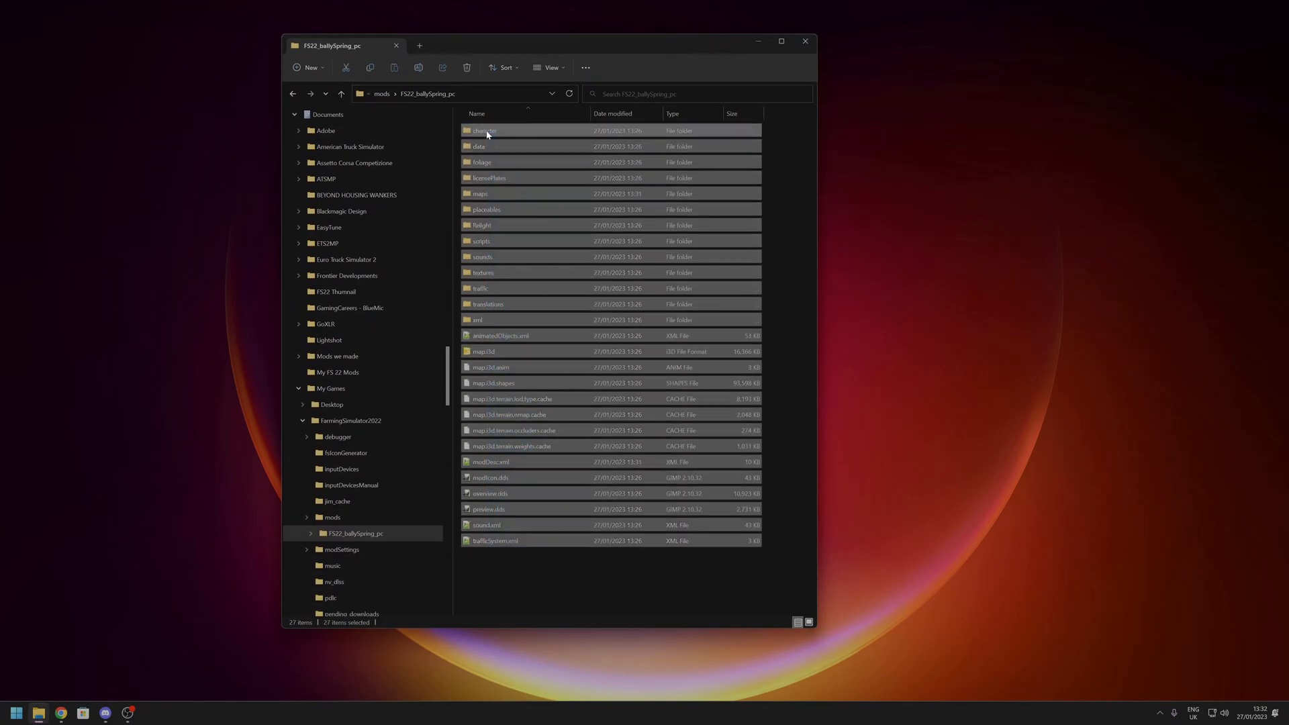
right_click(491, 132)
left_click(541, 181)
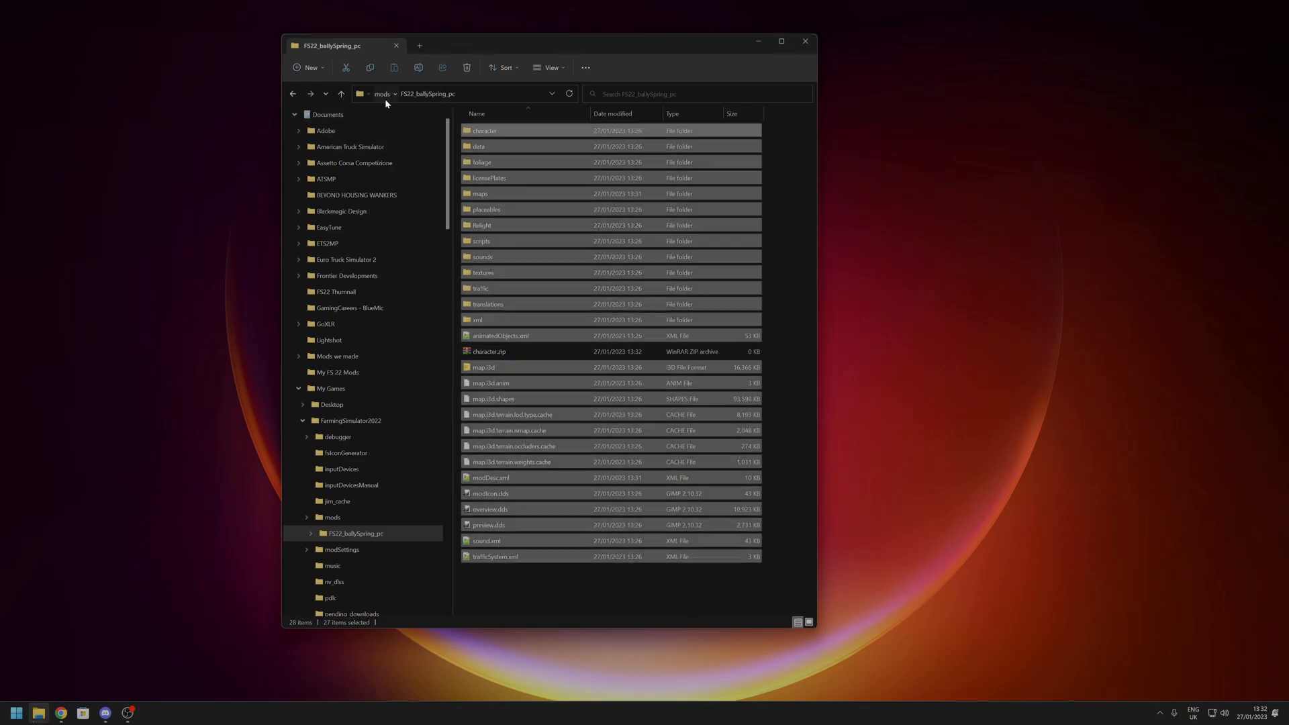
- Copy the FS22_ballySpring_pc folder's name from its properties, and look inside the folder before returning to mods
left_click(382, 94)
right_click(511, 610)
left_click(545, 559)
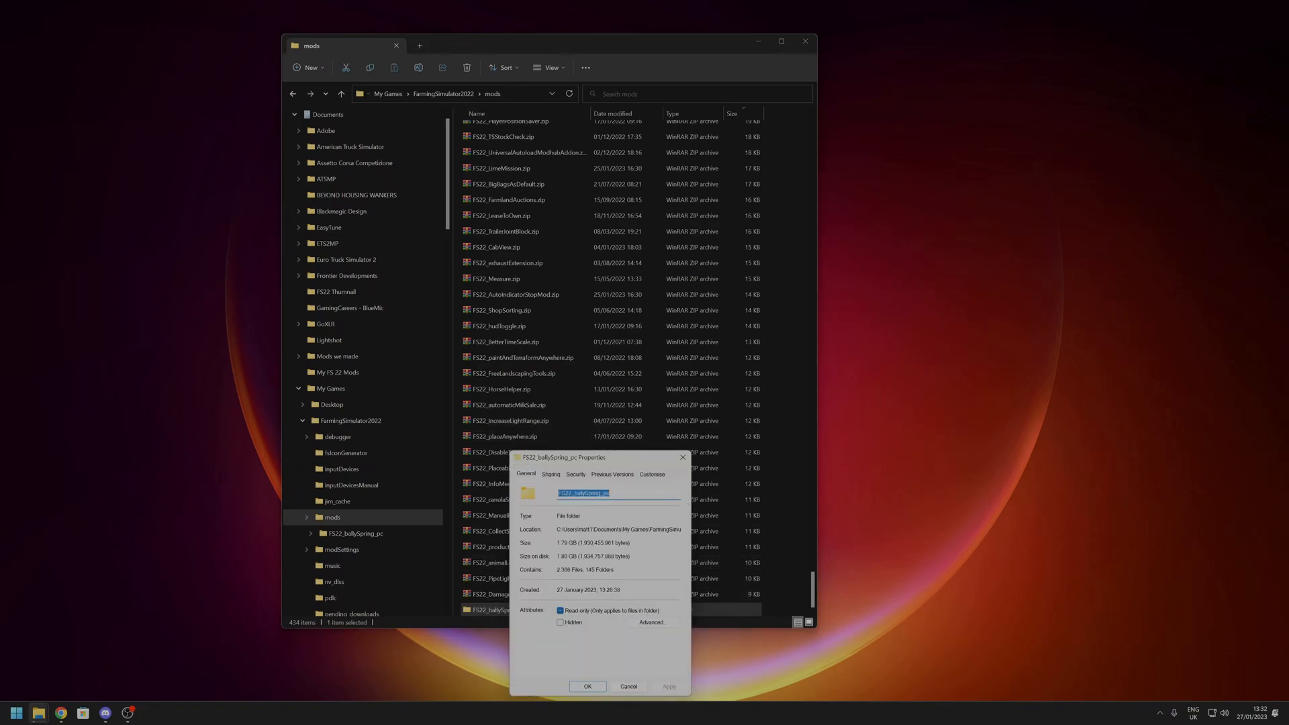
right_click(595, 494)
left_click(619, 530)
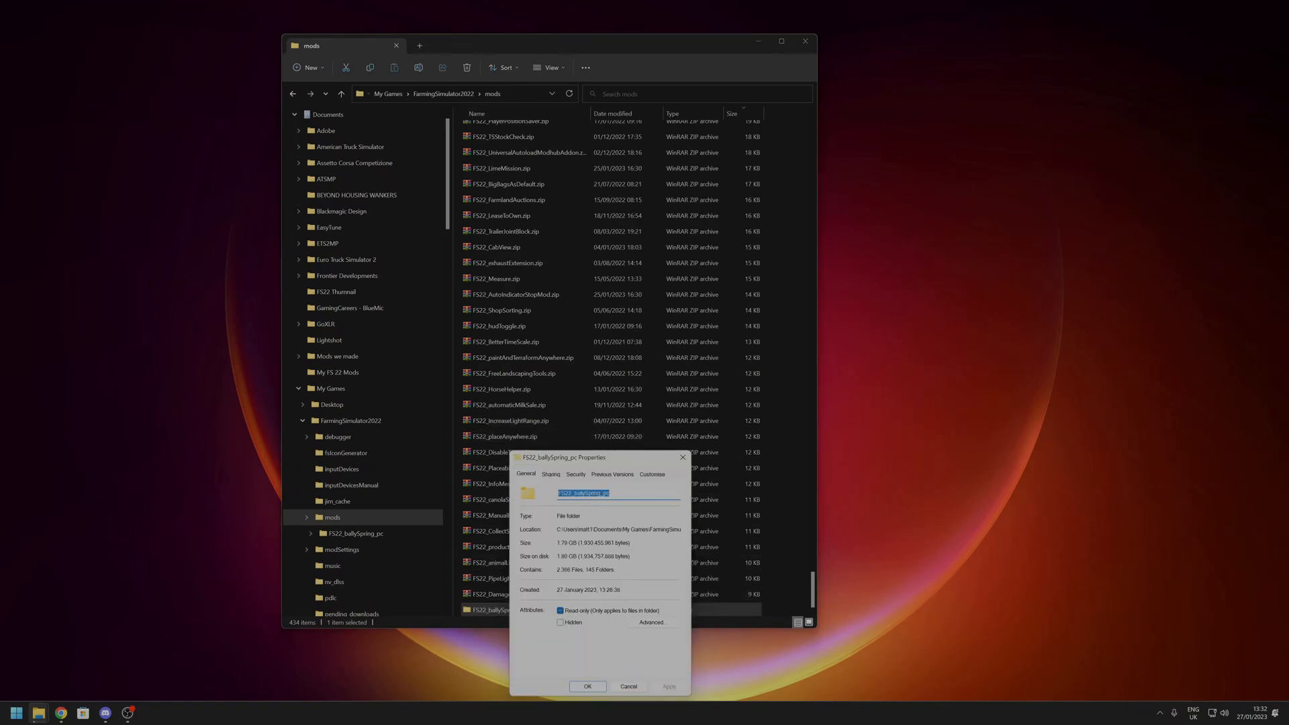
left_click(683, 458)
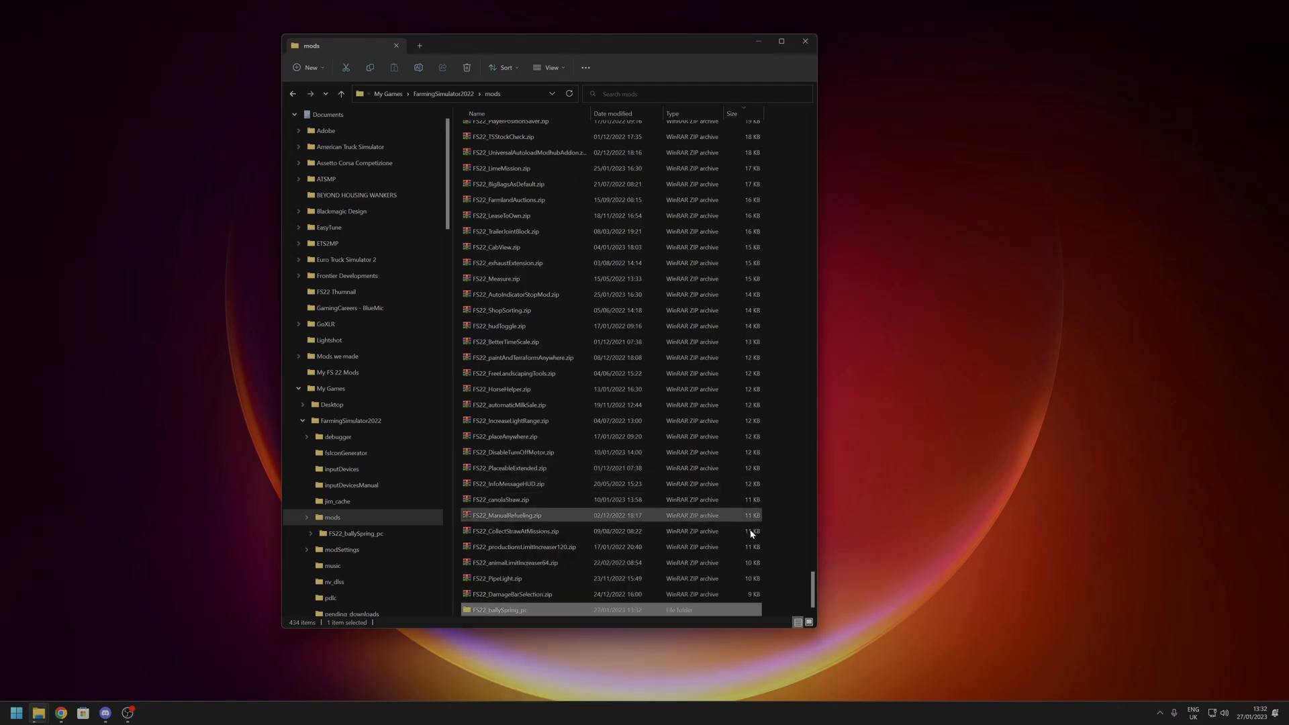
double_click(521, 611)
left_click(402, 95)
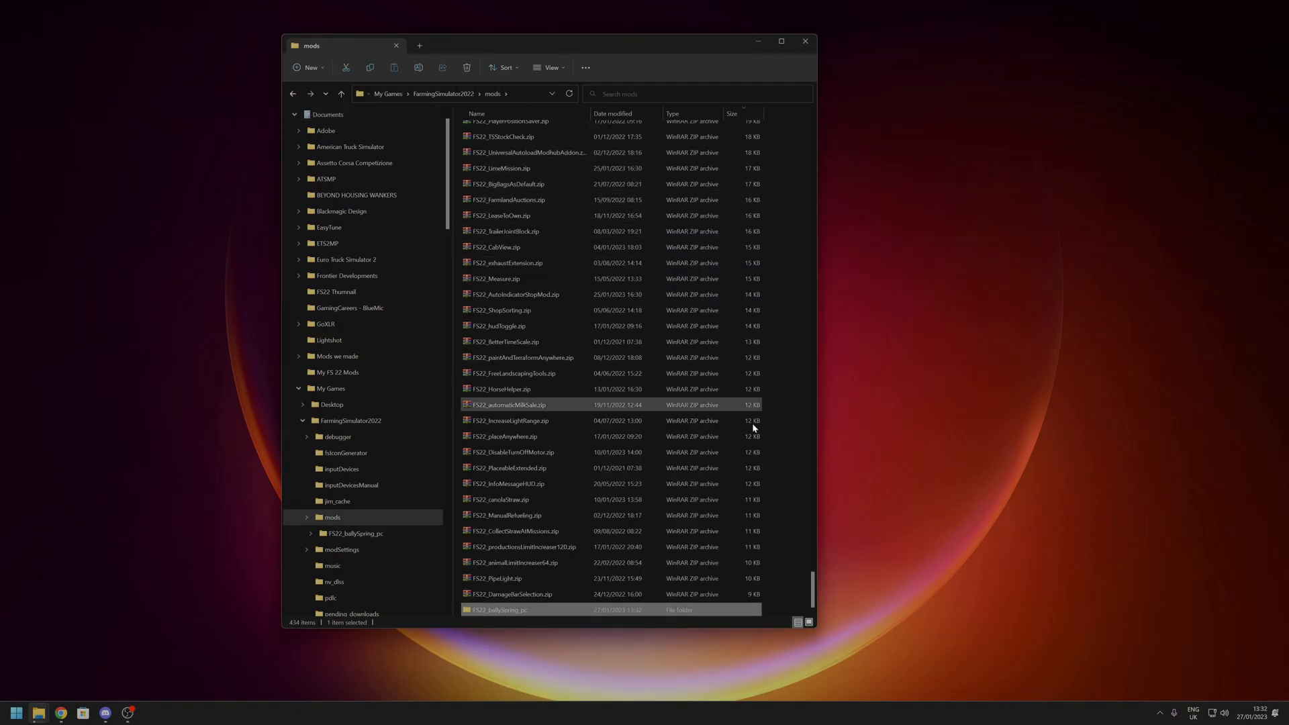
- Move the old FS22_ballySpring_pc.zip out of the mods folder into the FarmingSimulator2022 folder
left_click_drag(814, 590, 814, 128)
left_click_drag(524, 134, 444, 94)
left_click(278, 331)
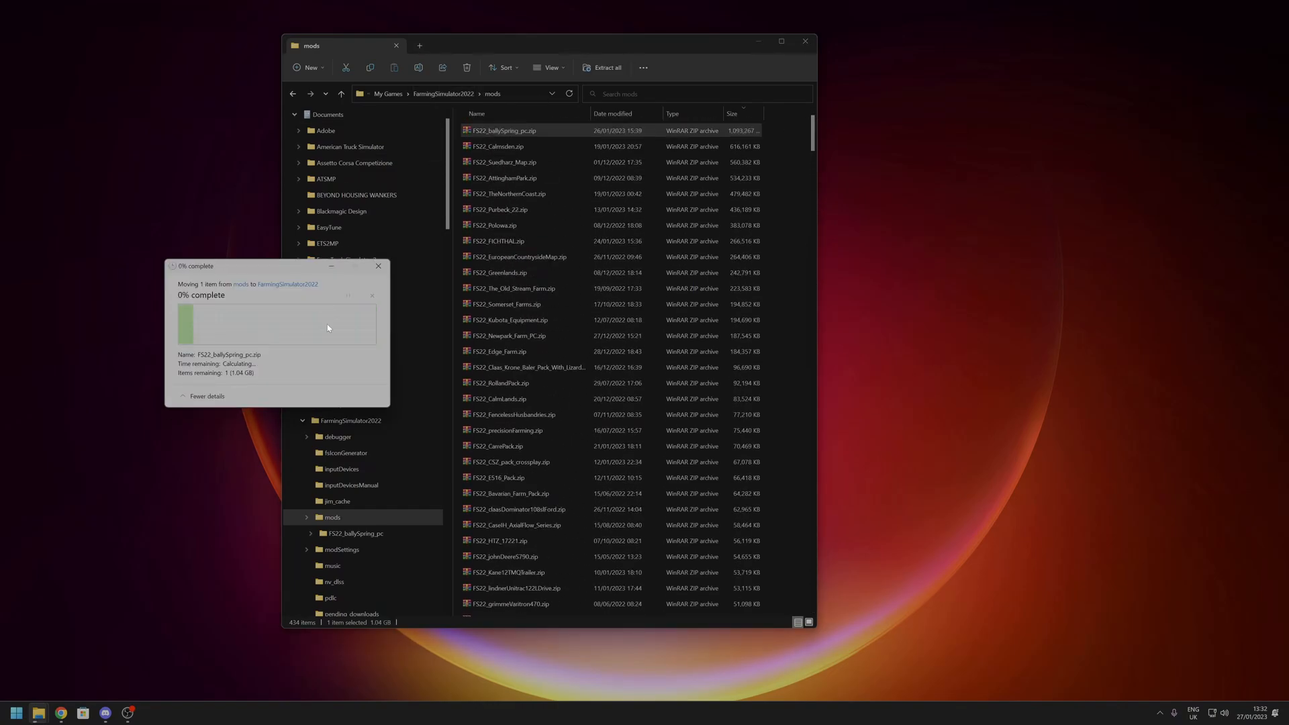
- Rename character.zip inside the FS22_ballySpring_pc folder as FS22_ballySpring_pc through its properties, retrying once compression has finished
left_click_drag(814, 133, 809, 598)
double_click(506, 610)
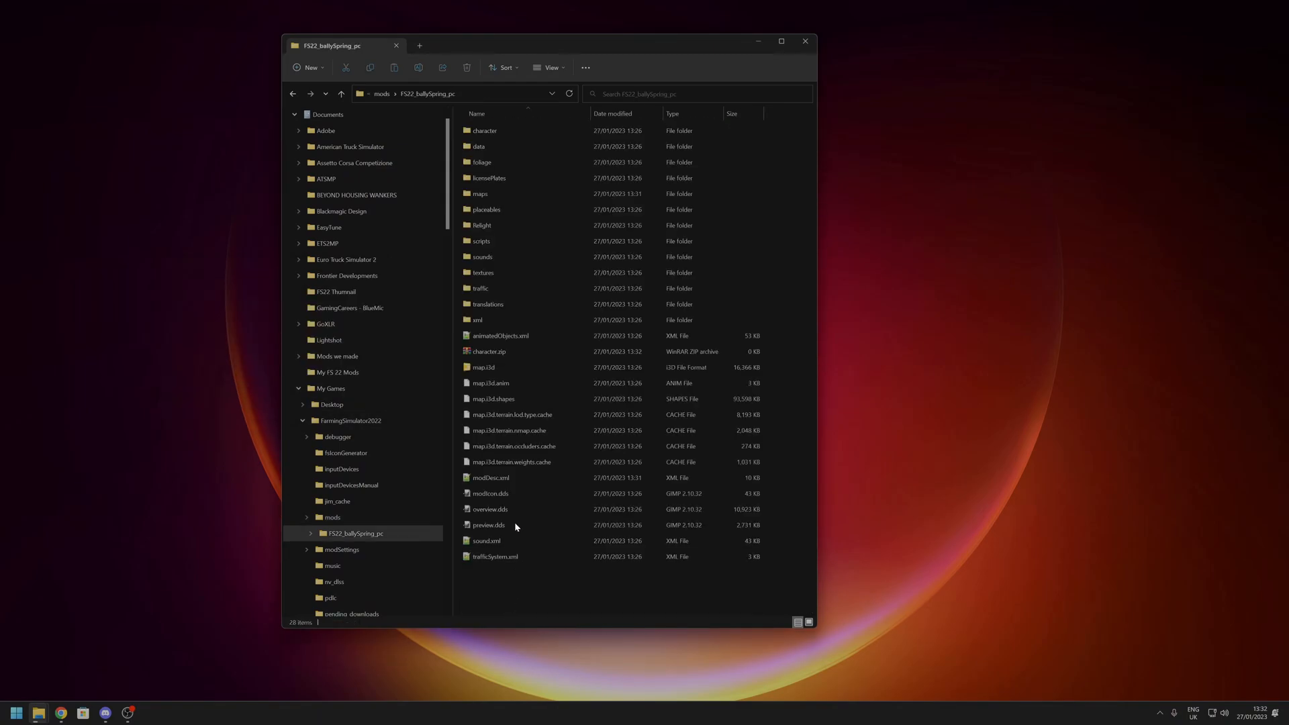
left_click(498, 355)
right_click(498, 354)
left_click(547, 489)
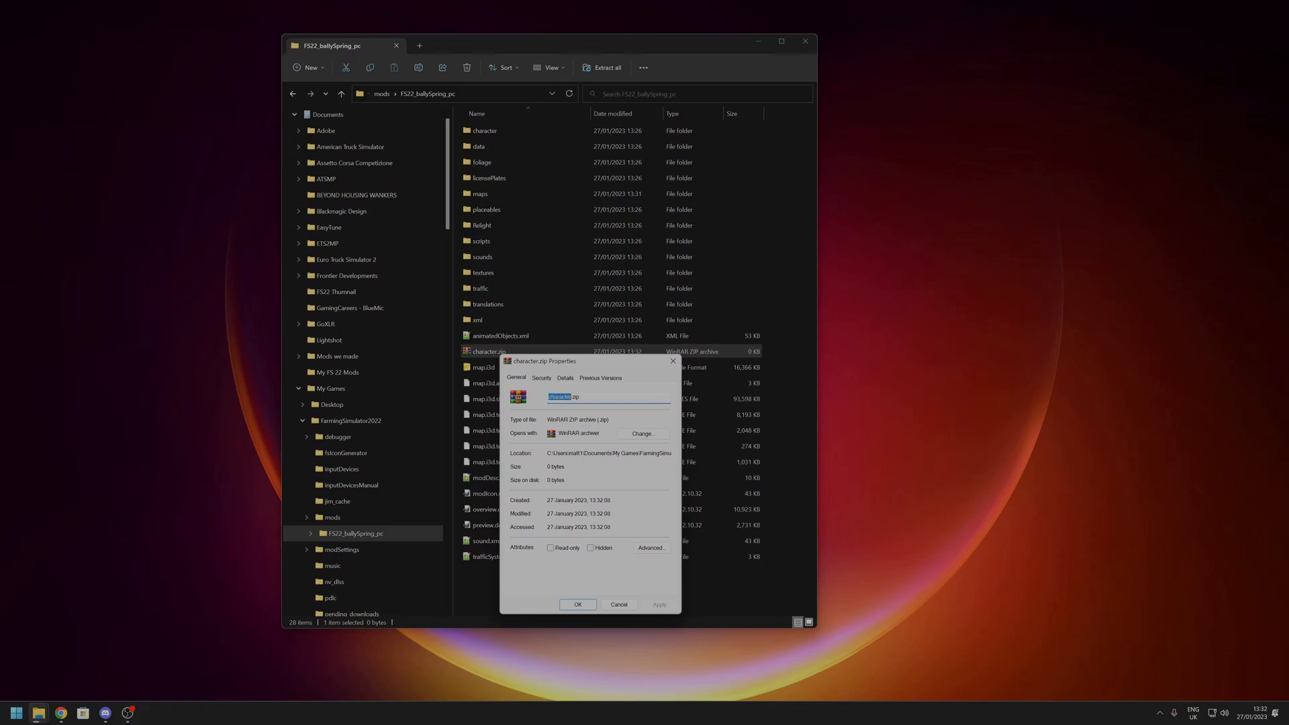
key("ctrl+v")
left_click(584, 610)
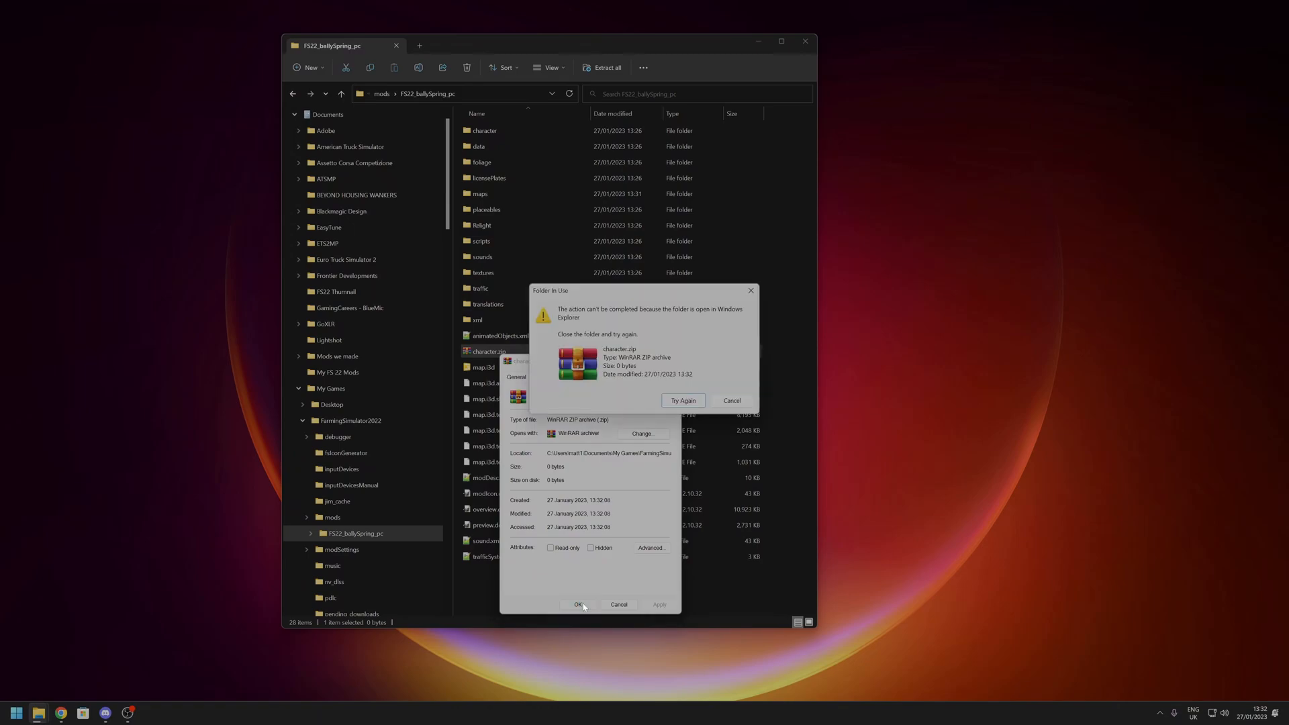
left_click(191, 655)
left_click(699, 401)
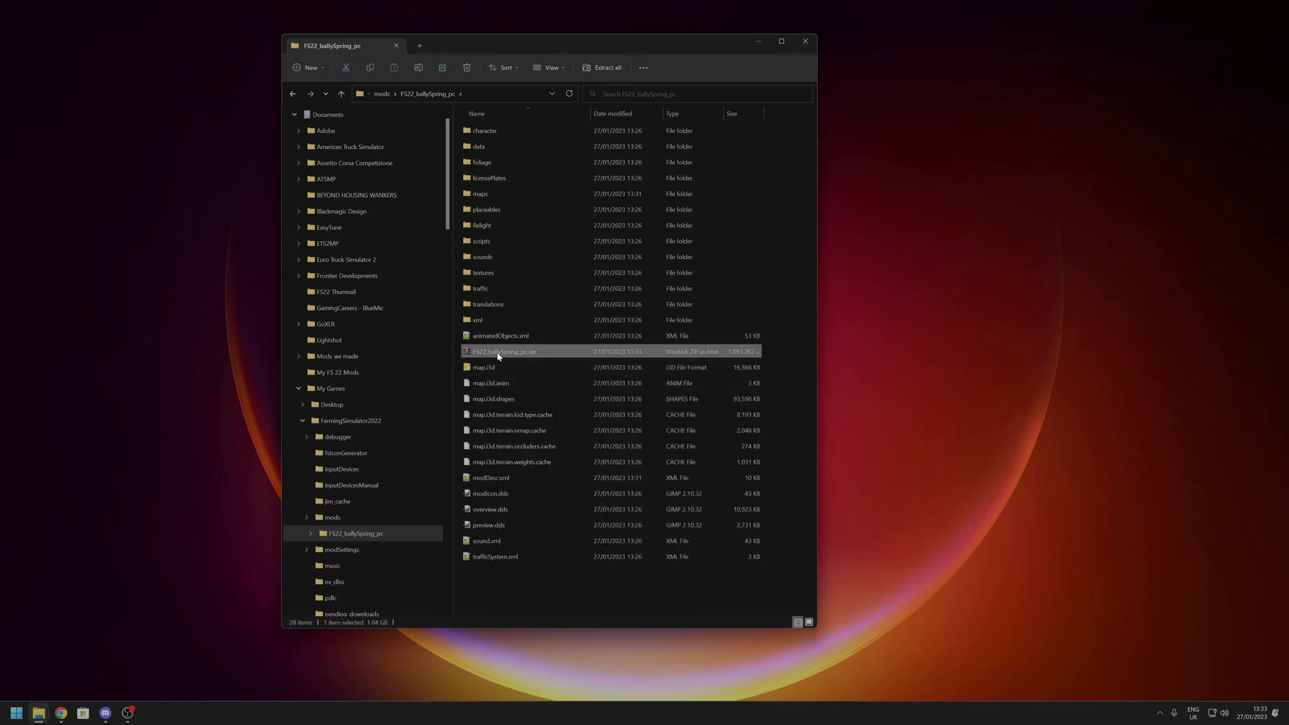
- Move the new FS22_ballySpring_pc.zip up into the mods folder and delete the unpacked FS22_ballySpring_pc folder
left_click_drag(507, 356, 384, 99)
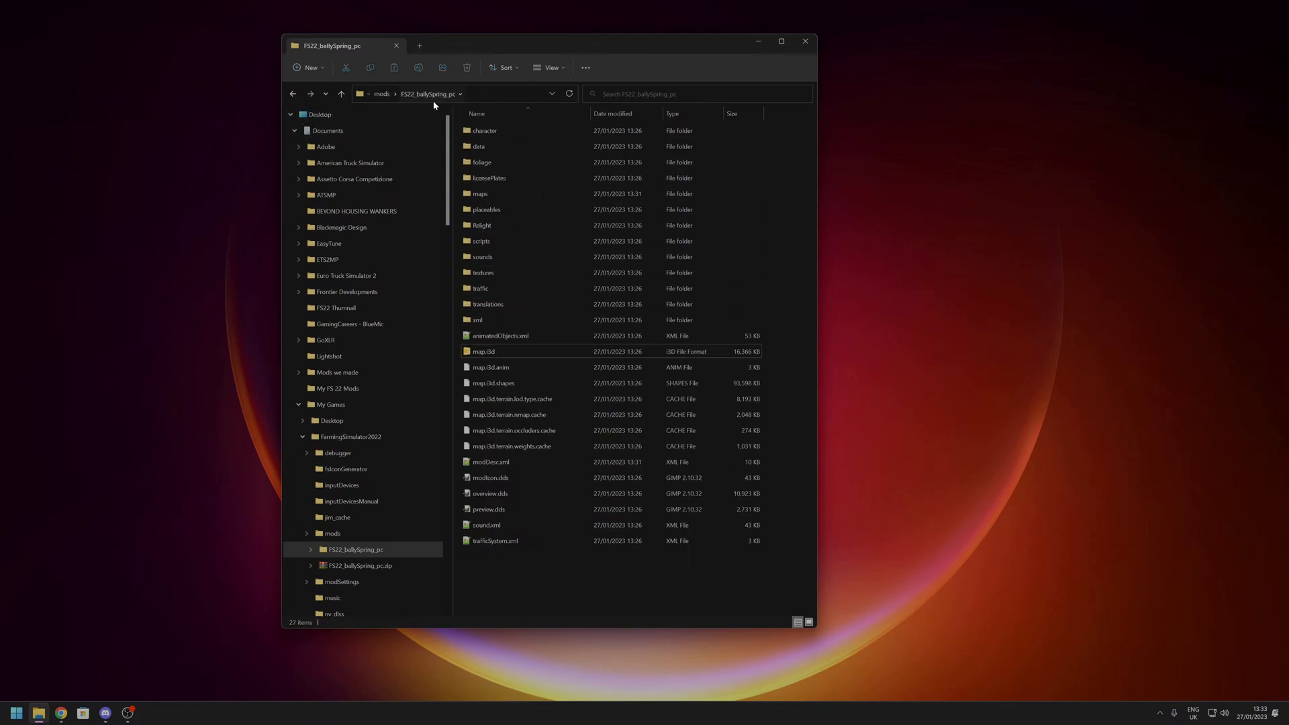
left_click(383, 94)
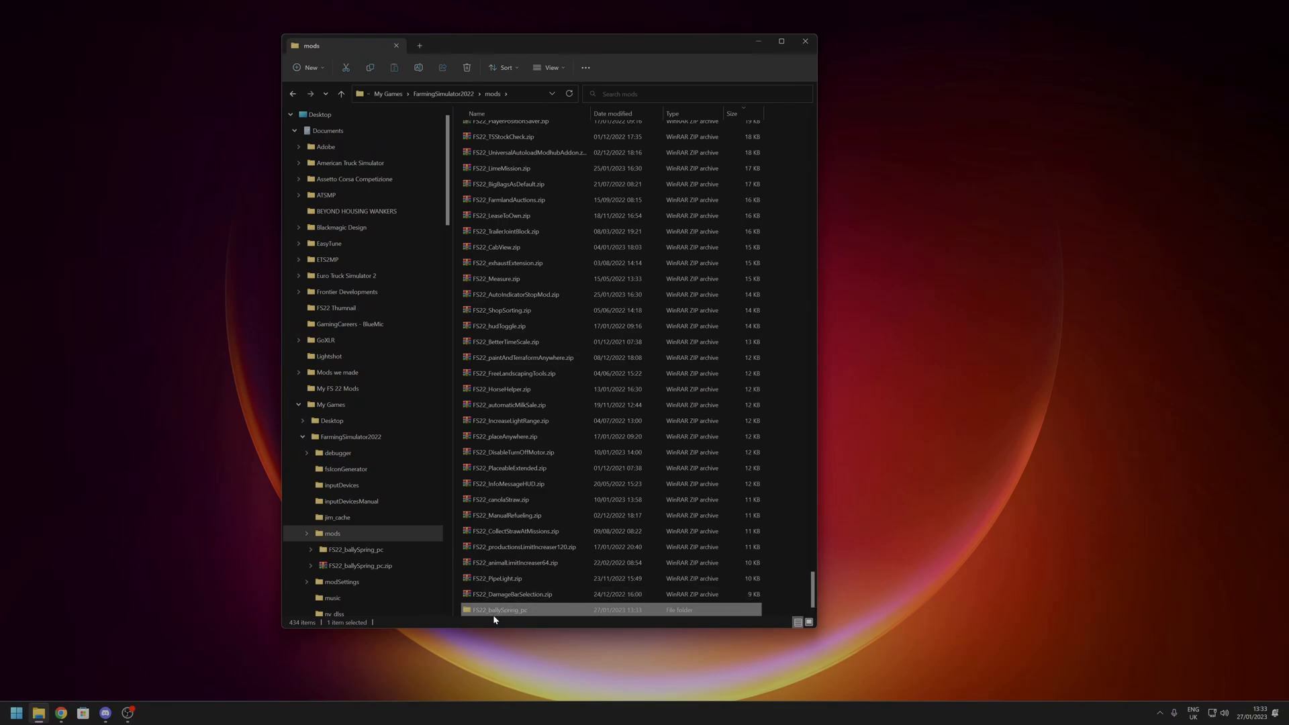
key("Delete")
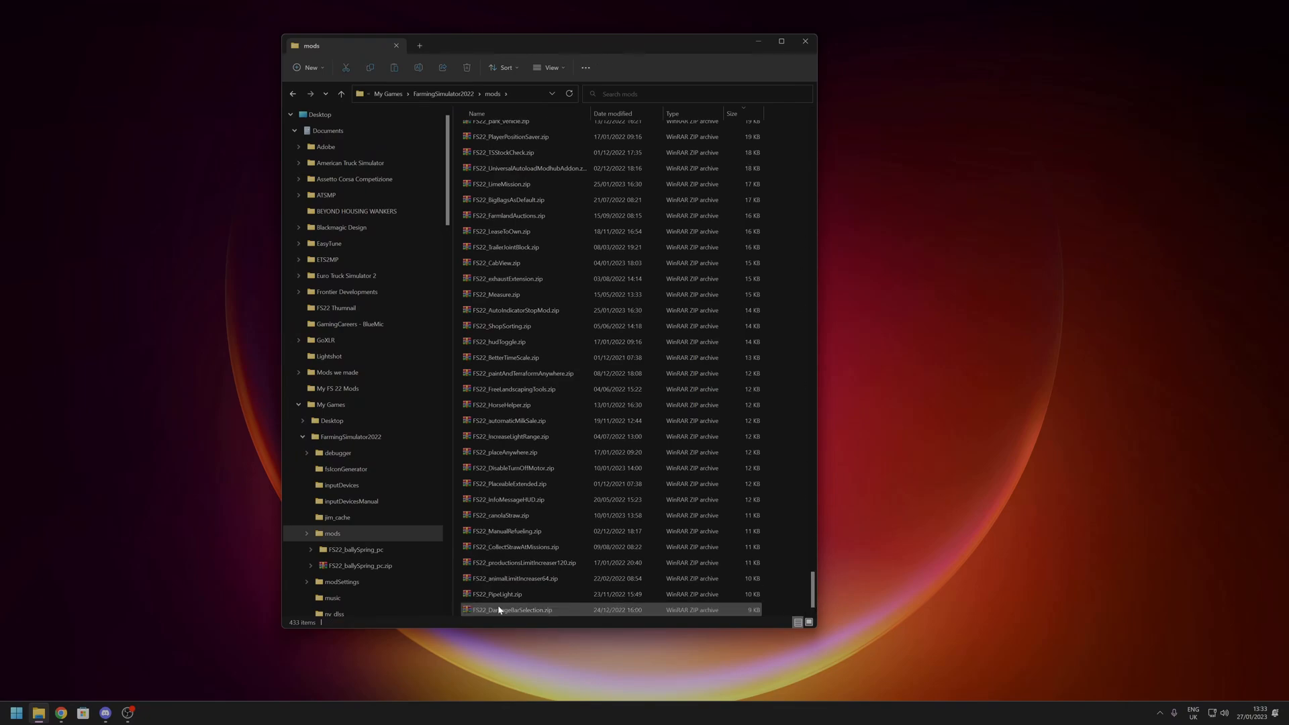
left_click_drag(814, 593, 800, 116)
left_click(462, 131)
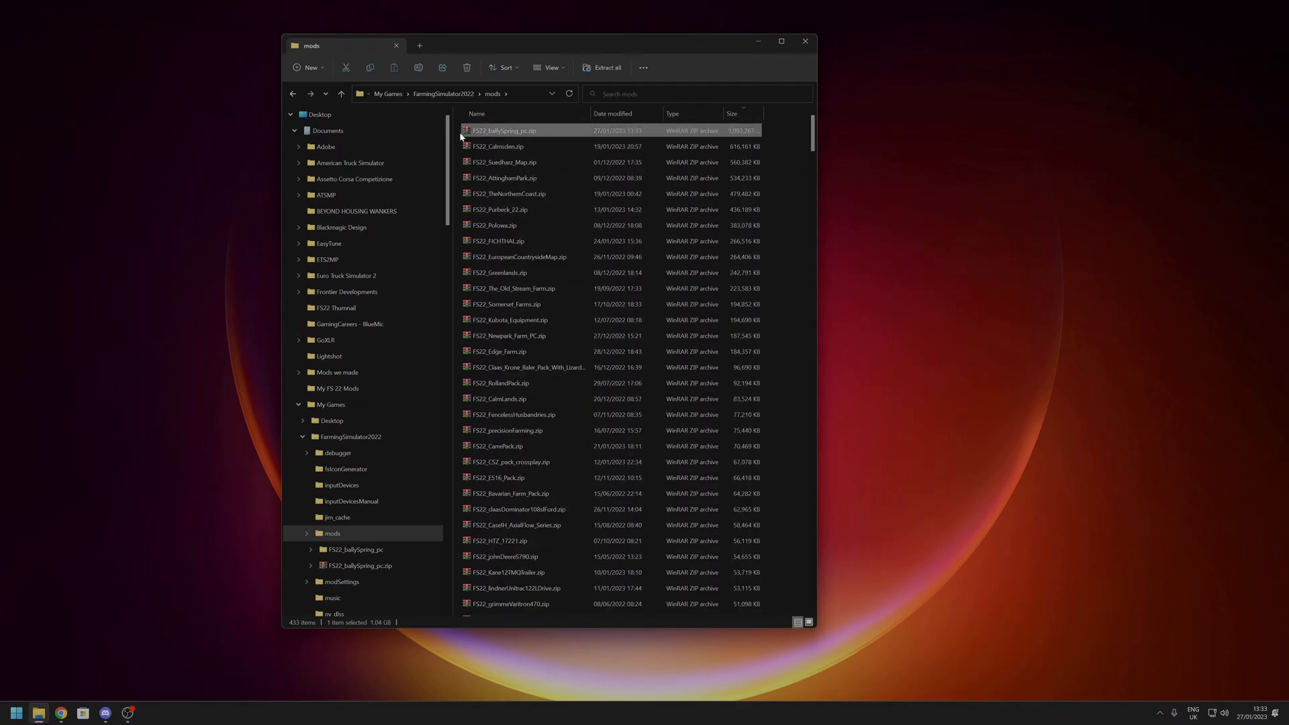
- Launch Farming Simulator 22, close File Explorer and start a game on the BallySpring map
key("super")
type("farm")
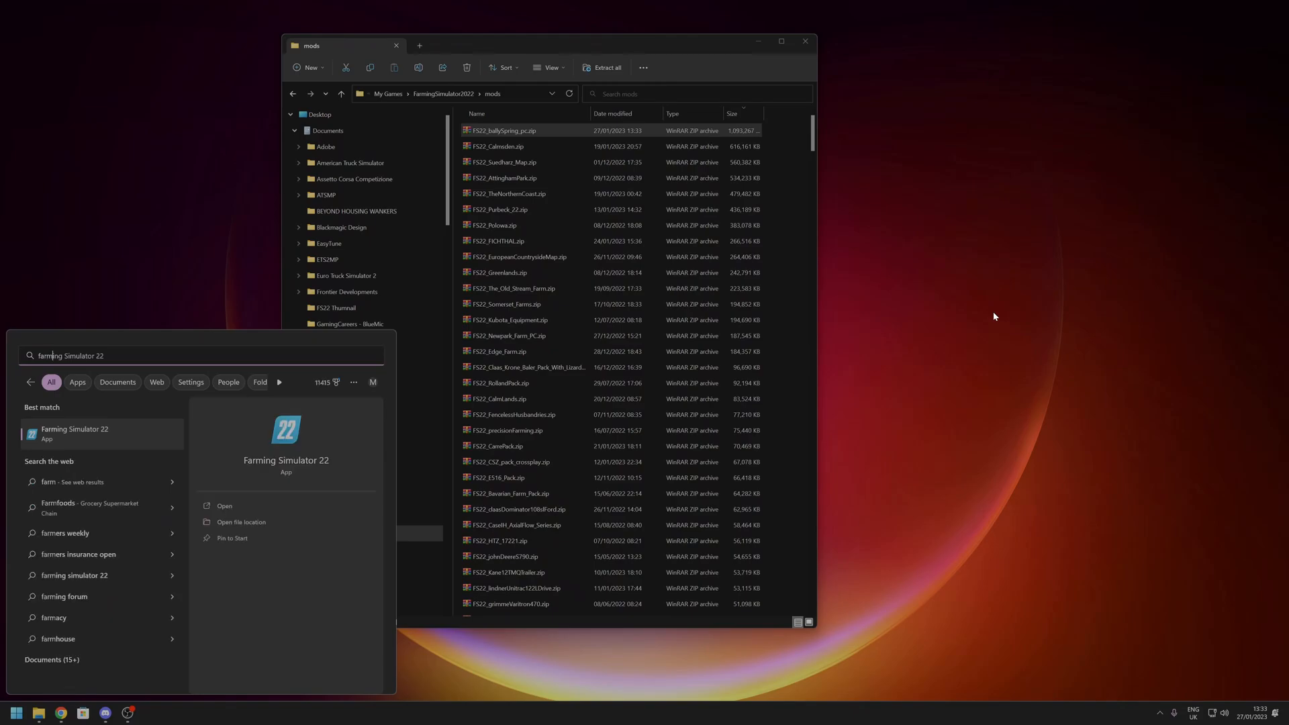
key("Return")
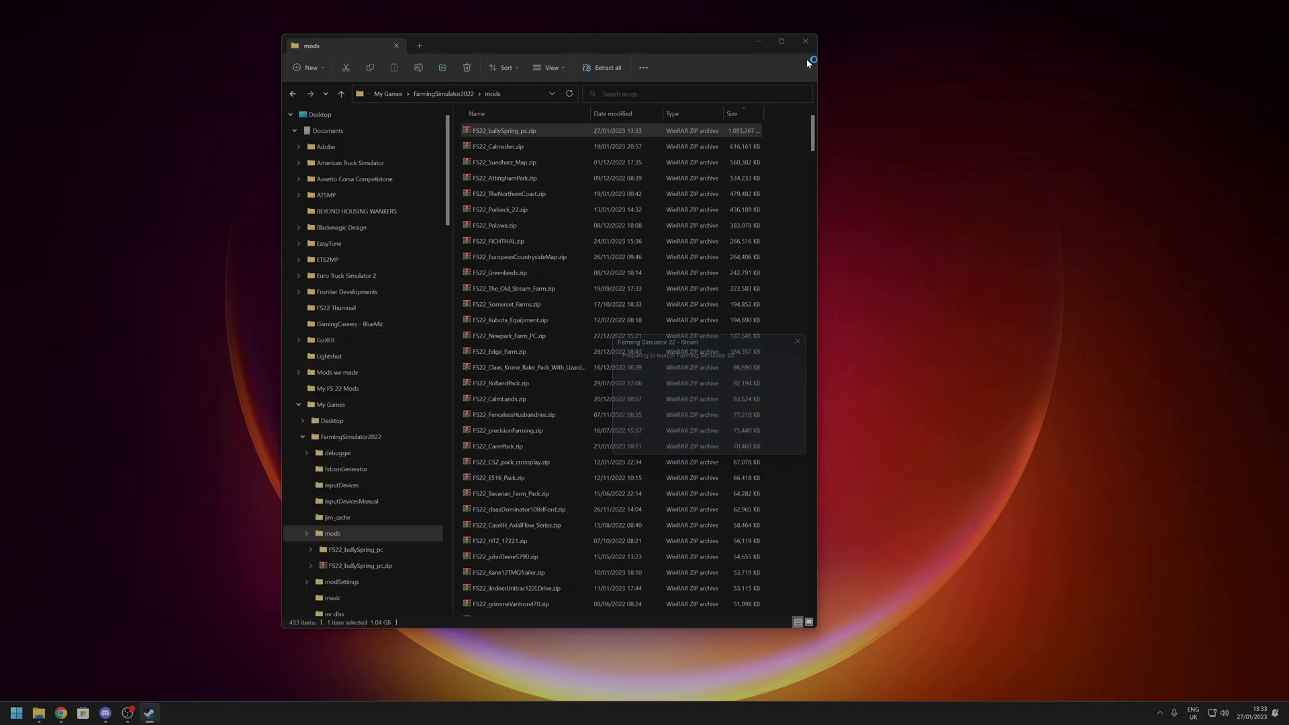
left_click(806, 42)
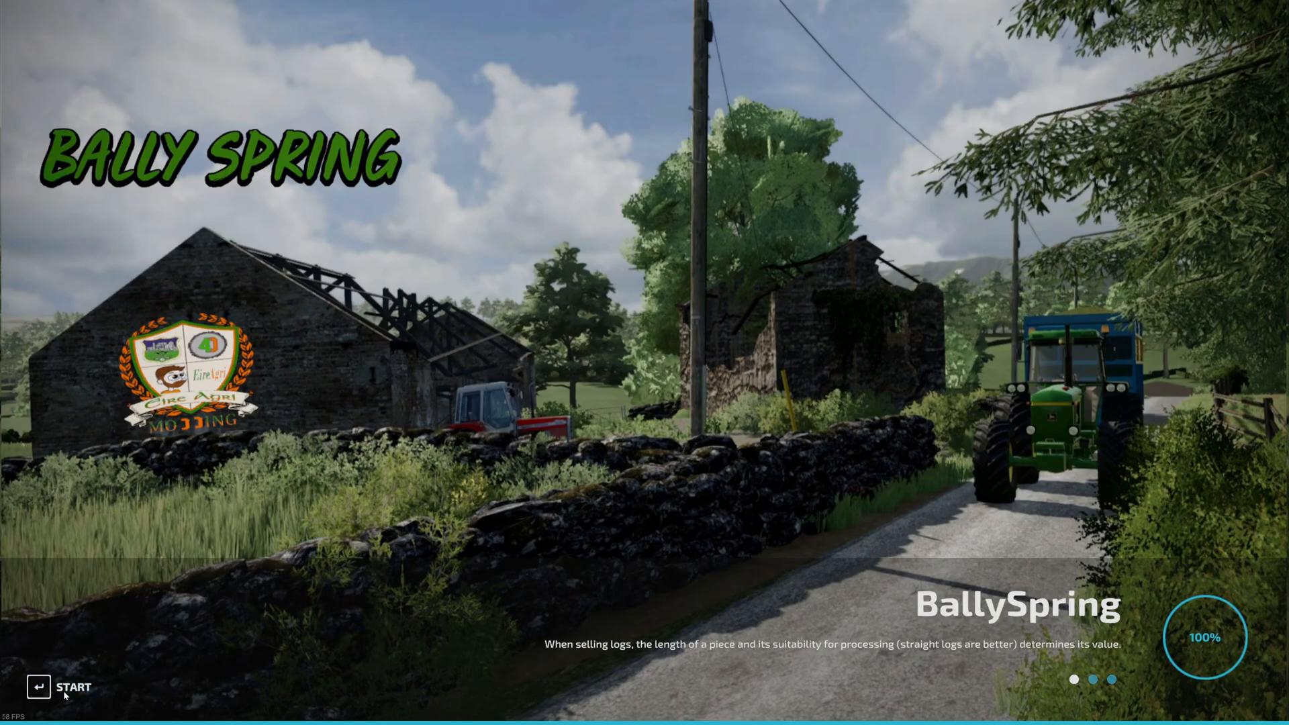
left_click(63, 689)
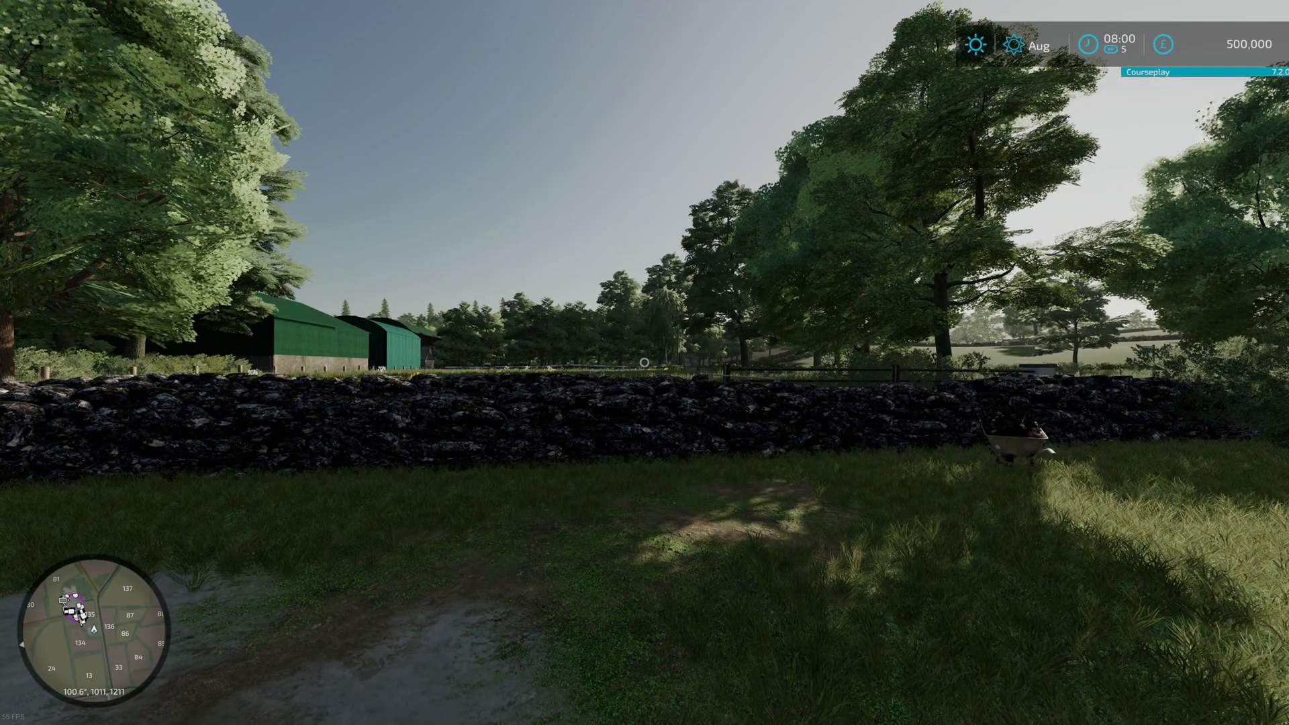
- Add 999,999,999 to the farm's account through the add/remove money dialog
key("ctrl+p")
key("Left")
key("Left")
key("Left")
key("Return")
type("99")
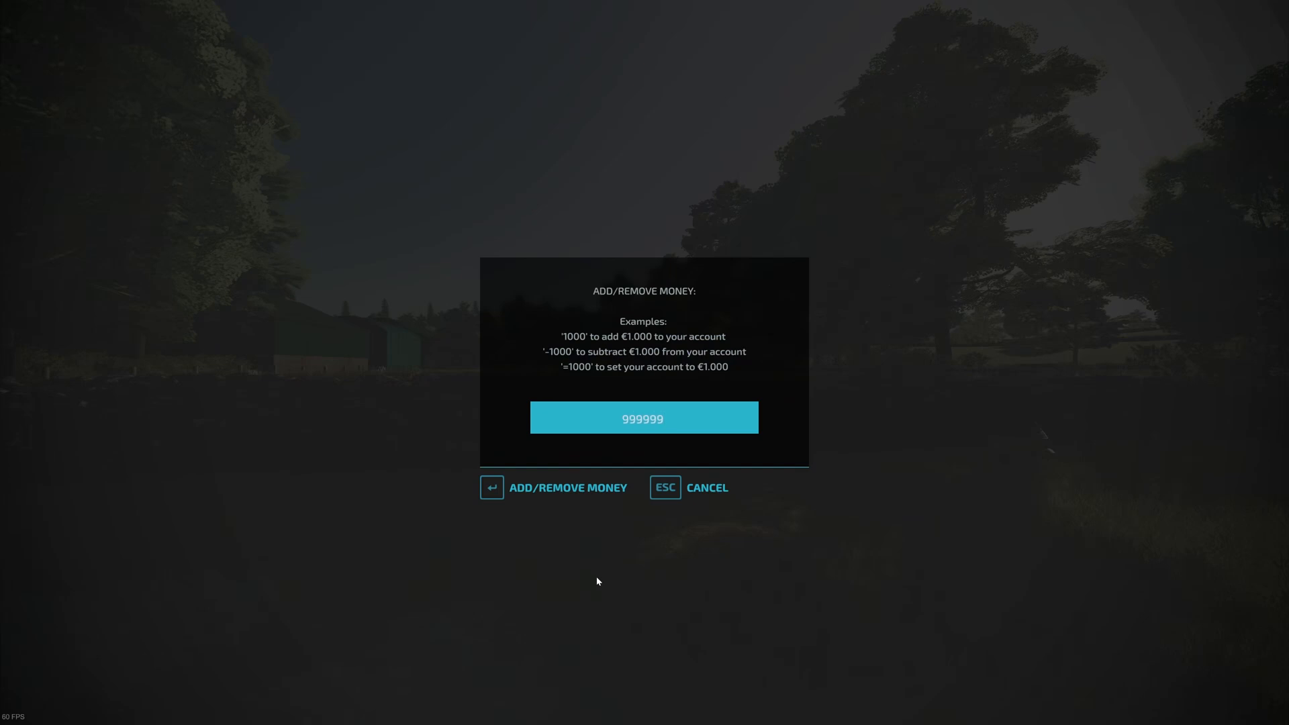
key("Return")
key("Escape")
key("Escape")
key("Escape")
- Buy the farmland holding the reworked yard from the in-game map and travel there
left_click(38, 255)
left_click_drag(791, 593, 403, 215)
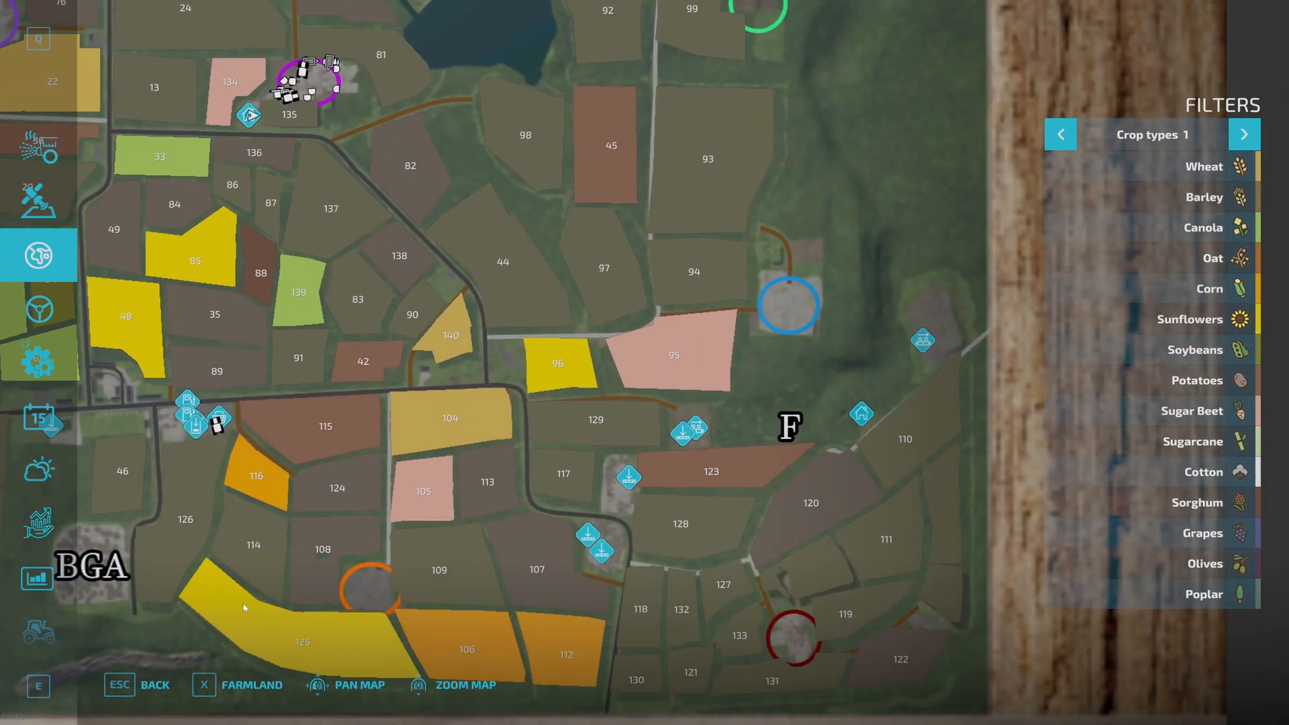
left_click(221, 695)
left_click(740, 692)
left_click(612, 696)
left_click(489, 463)
key("Escape")
key("Escape")
left_click(931, 609)
key("space")
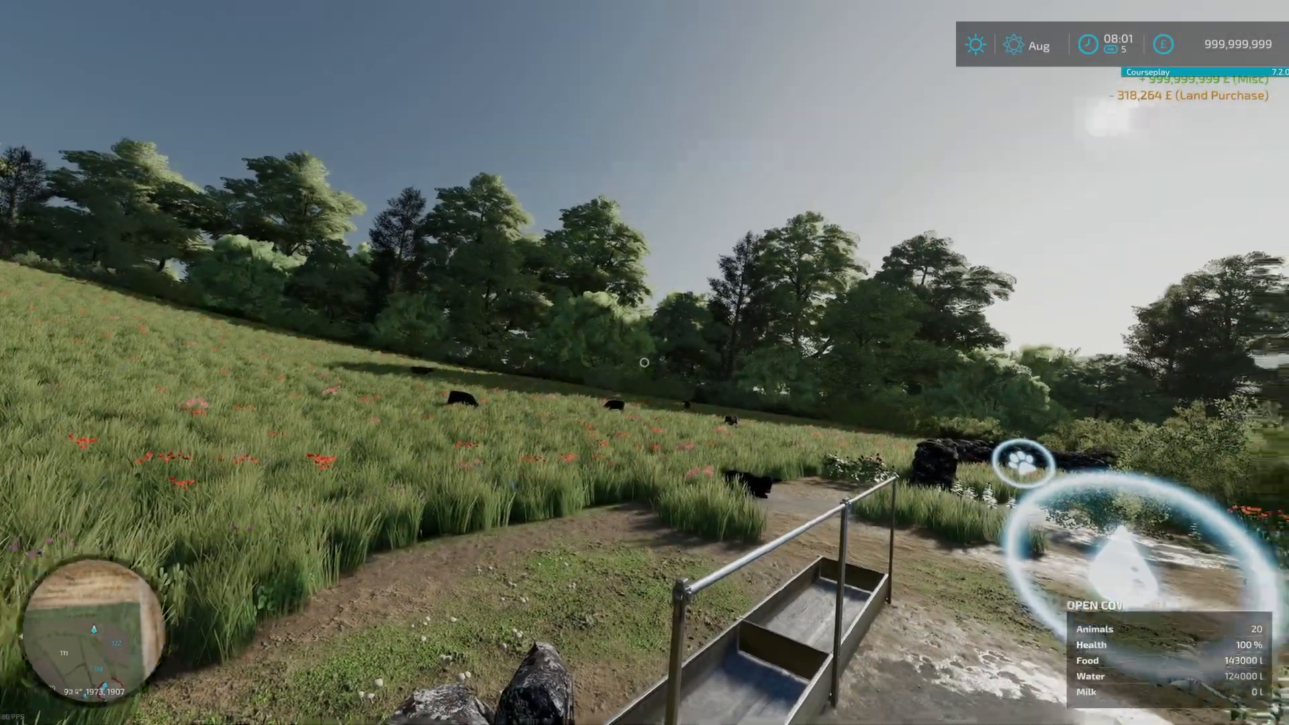
- Walk around the green shed in the yard to its open front
key("w")
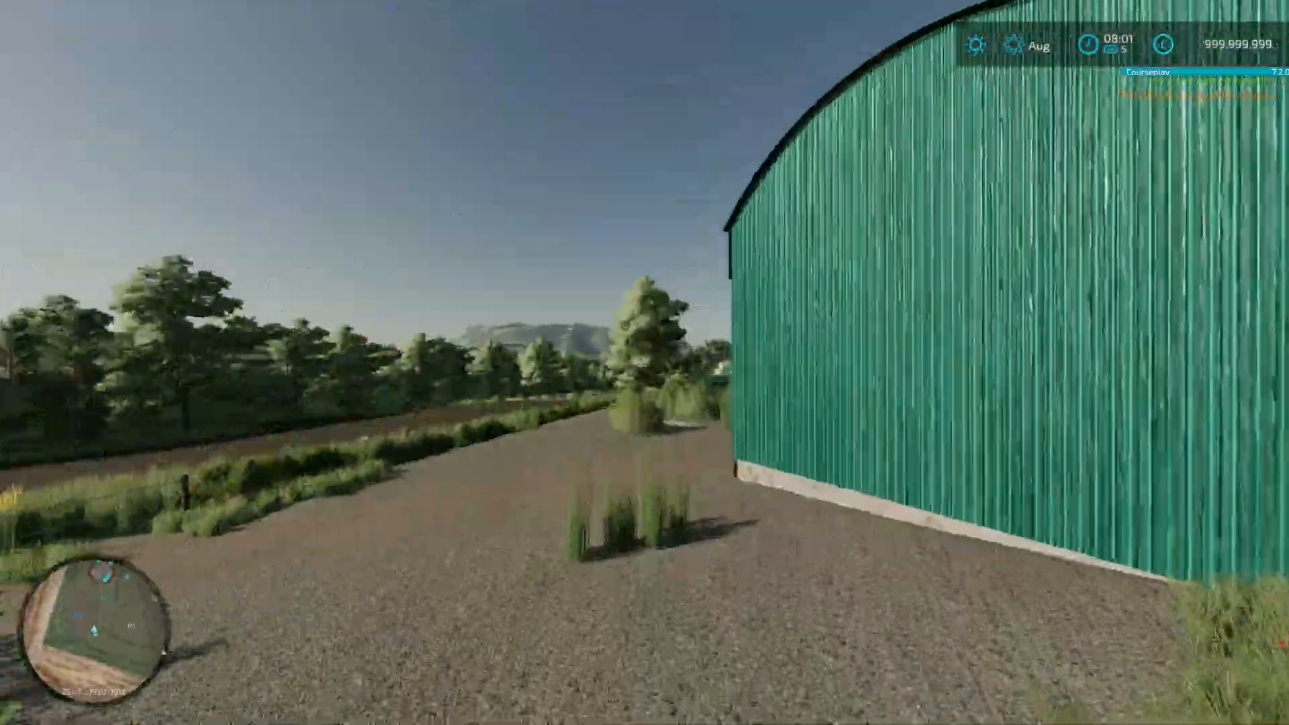
key("a")
key("s")
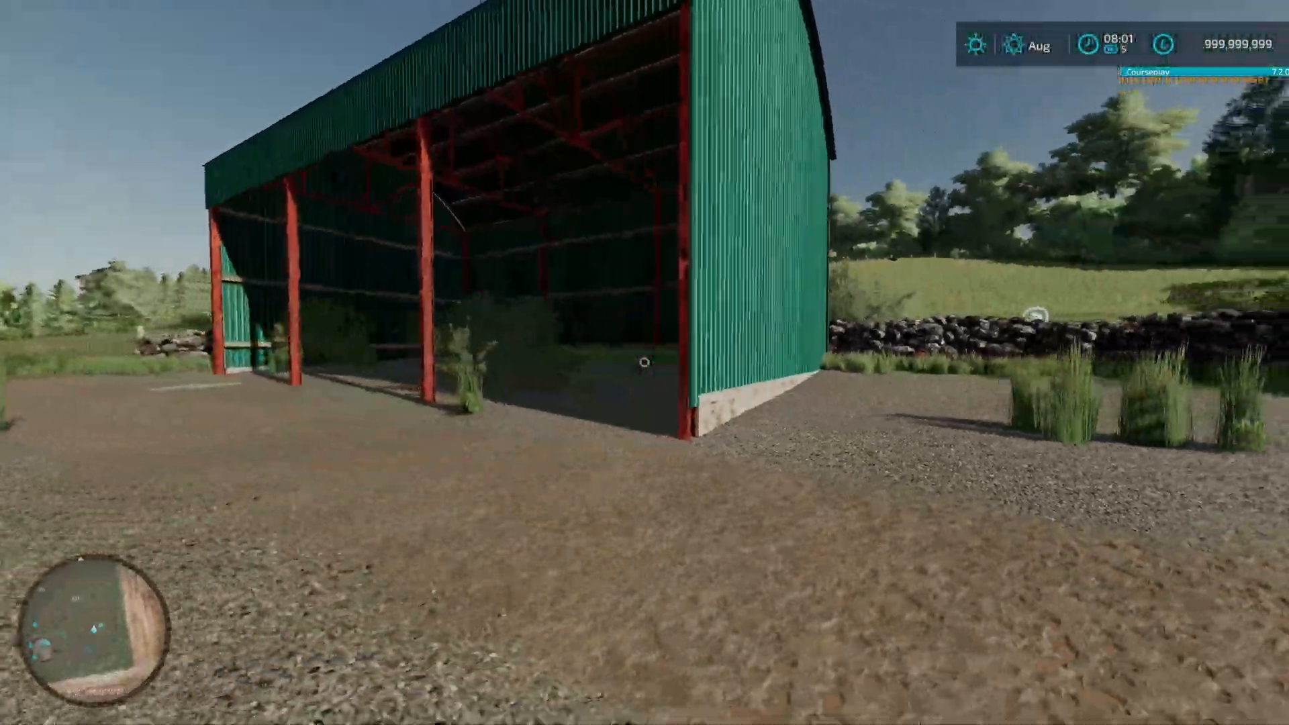
- Level the ground along the back of the shed's bays with the Level sculpting tool, and leave construction mode
key("b")
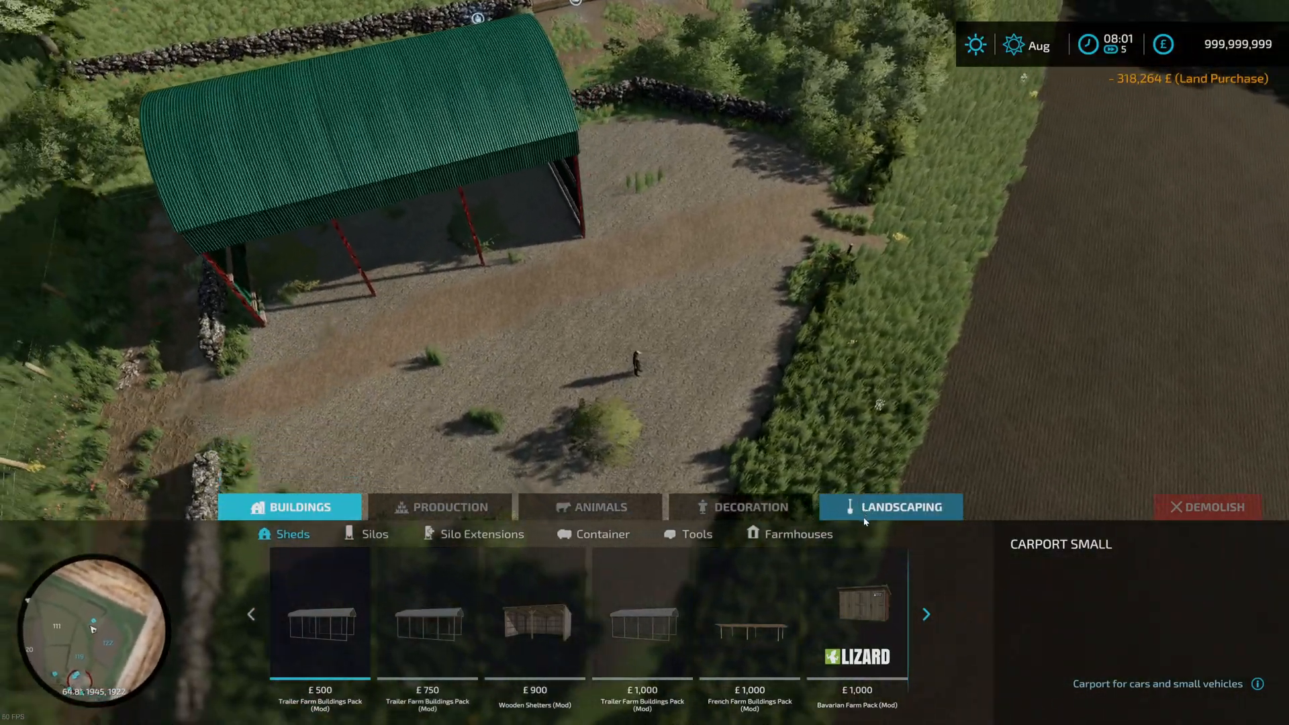
left_click(865, 517)
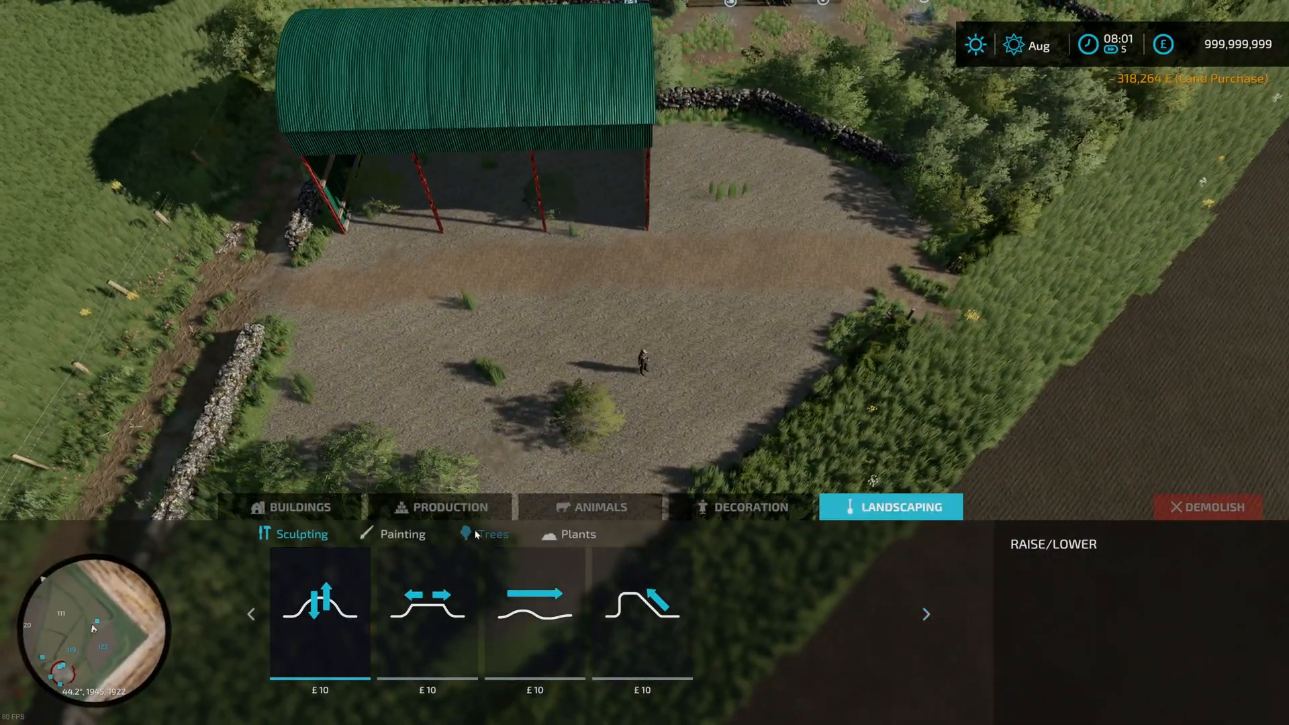
left_click(445, 607)
scroll(599, 242, "up", 4)
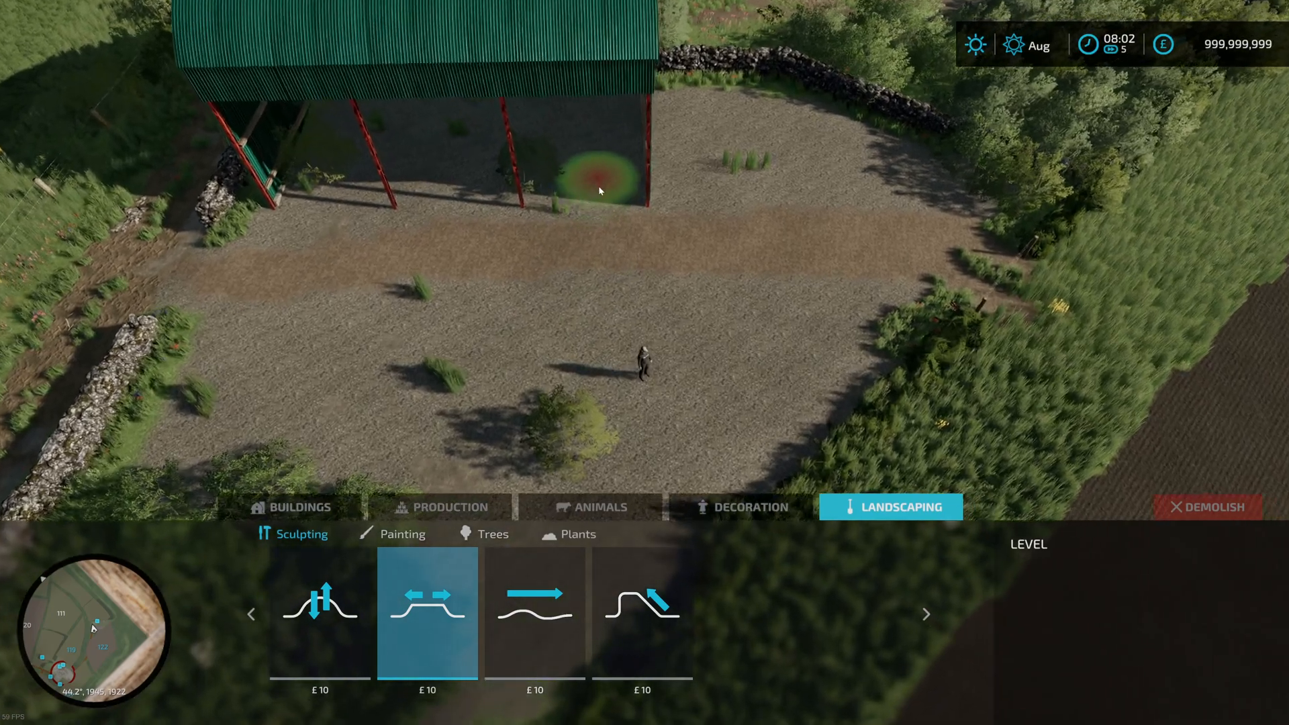
key("a")
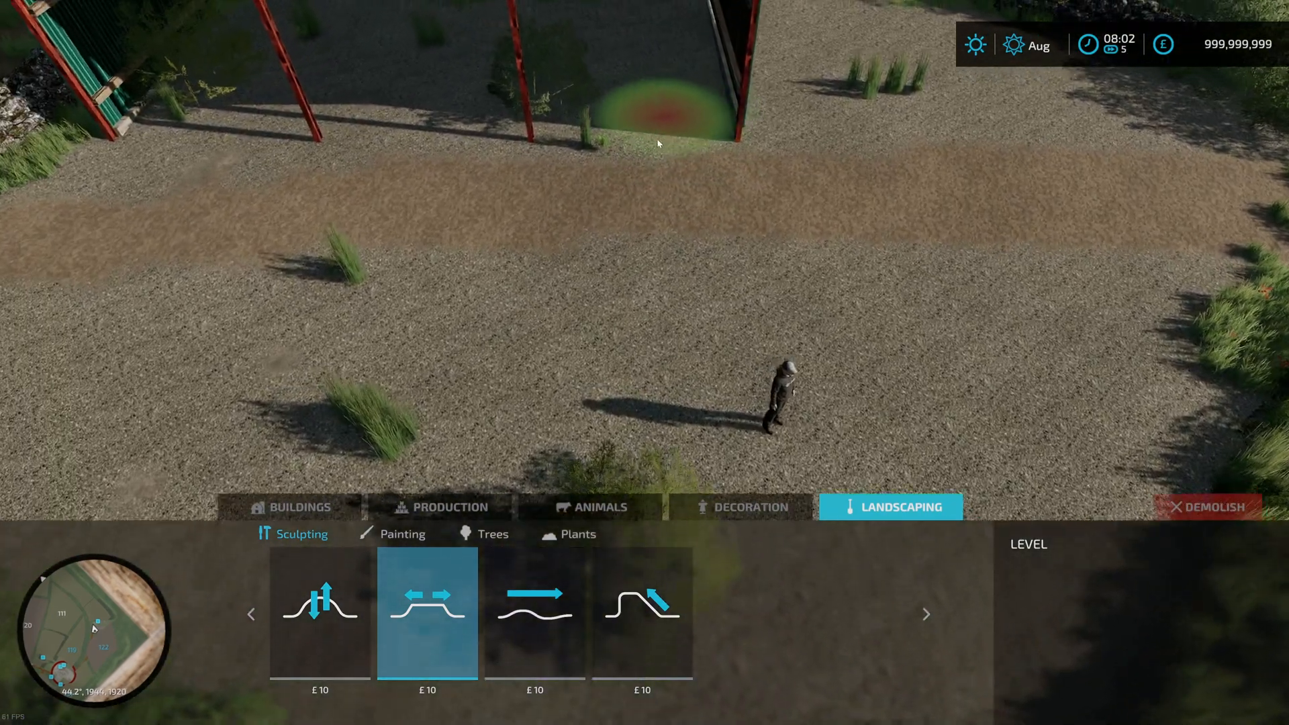
key("w")
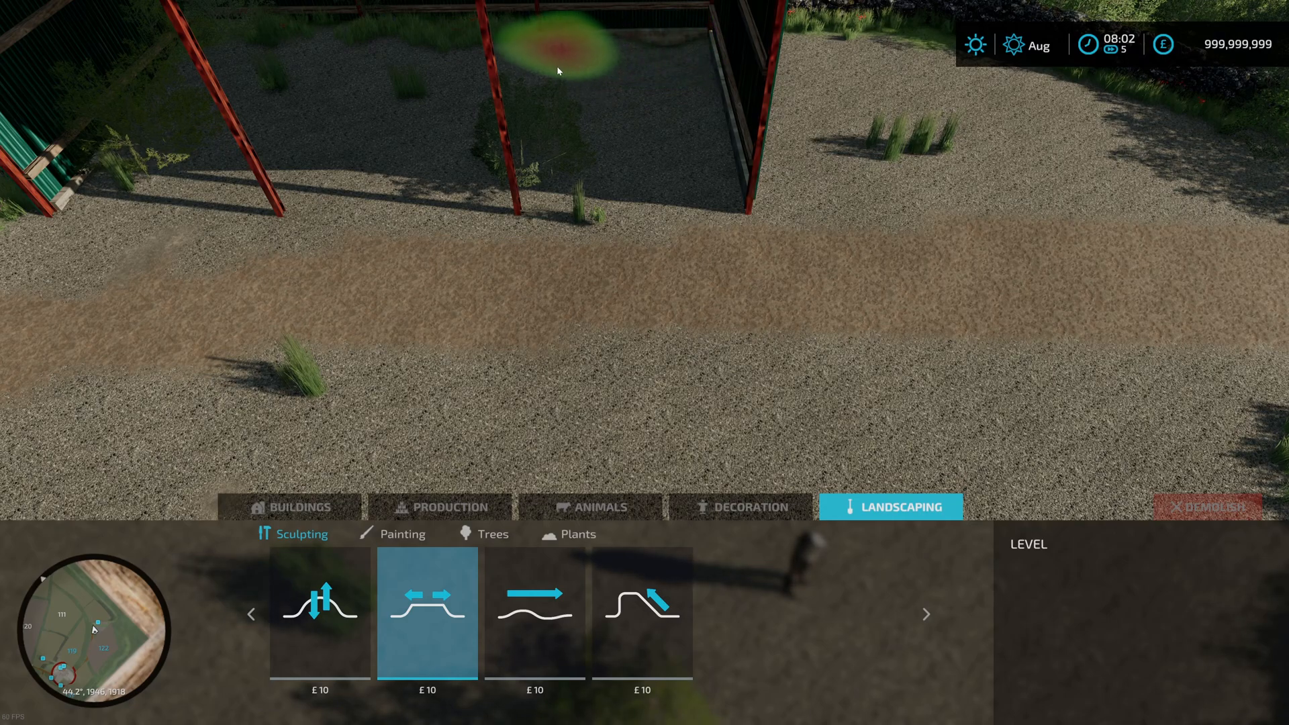
mouse_move(656, 55)
left_mouse_down()
mouse_move(679, 74)
mouse_move(685, 171)
mouse_move(343, 179)
mouse_move(202, 142)
mouse_move(258, 67)
mouse_move(510, 68)
left_mouse_up()
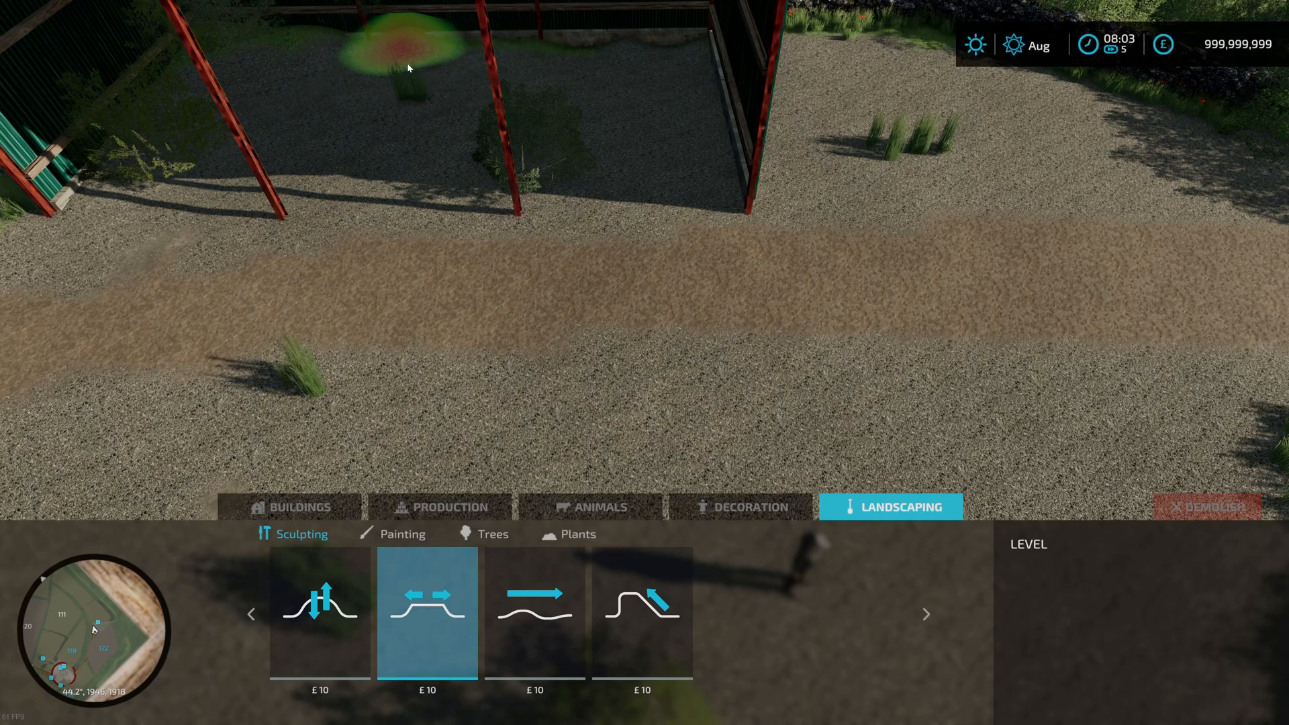
left_click_drag(394, 149, 404, 76)
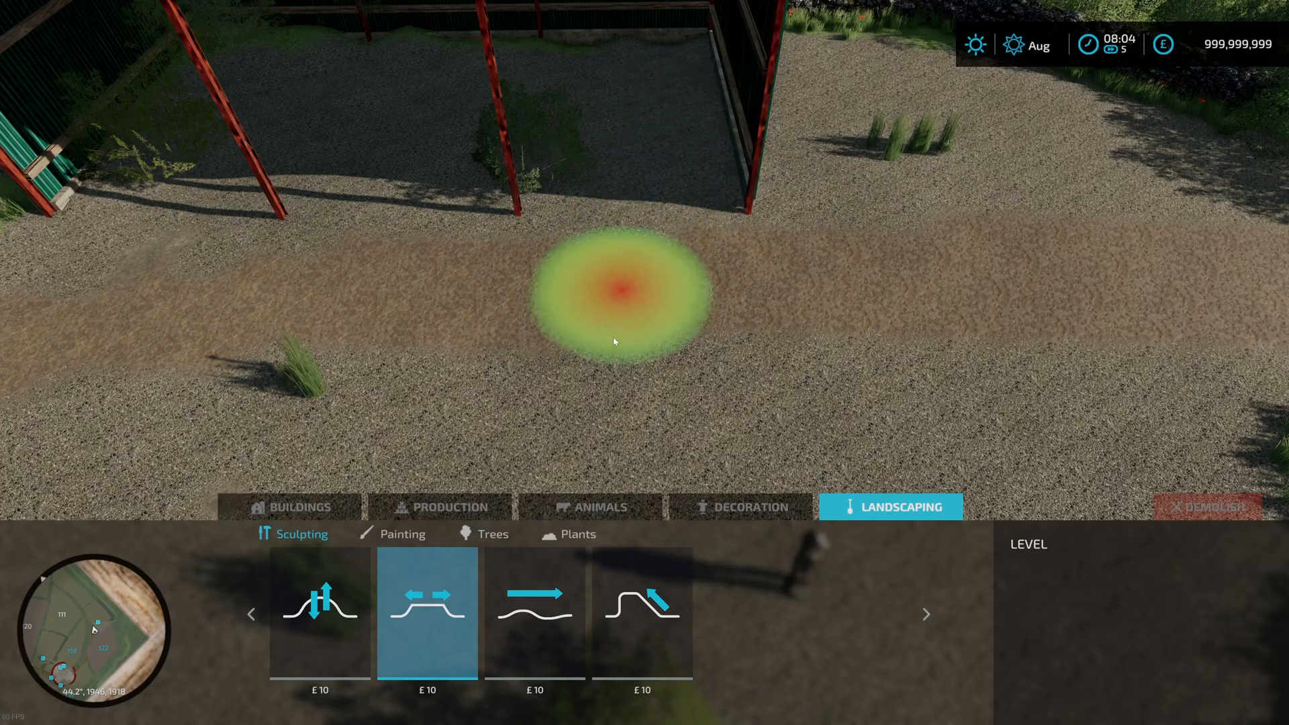
left_click(534, 624)
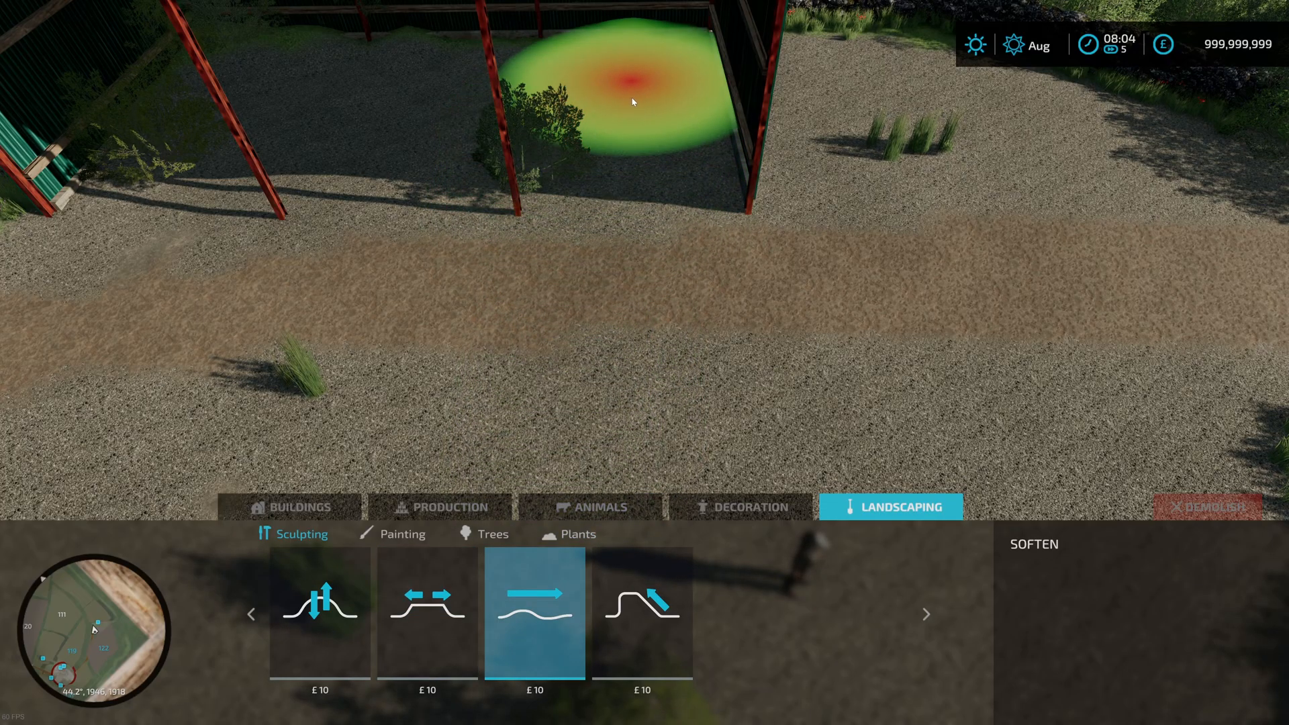
key("Escape")
- Inspect the levelled ground and leftover bushes inside the shed, from within and from its open front
key("w")
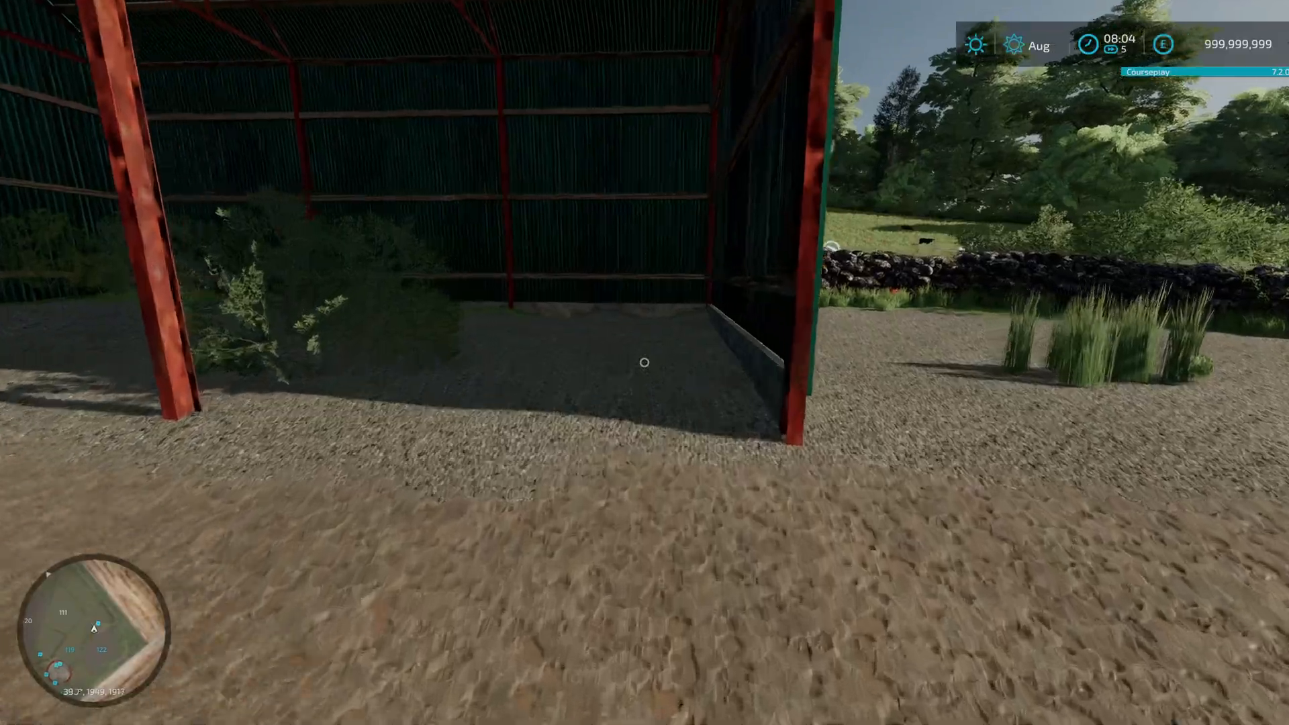
key("w")
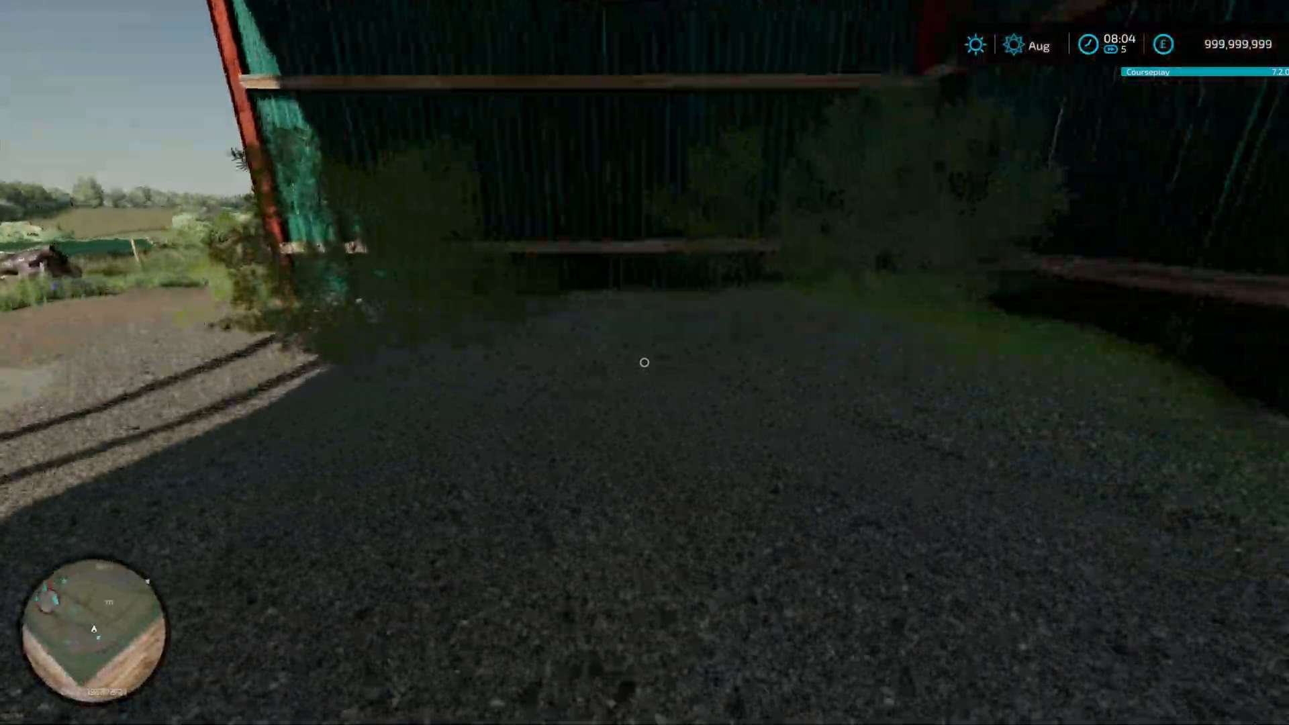
key("a")
key("s")
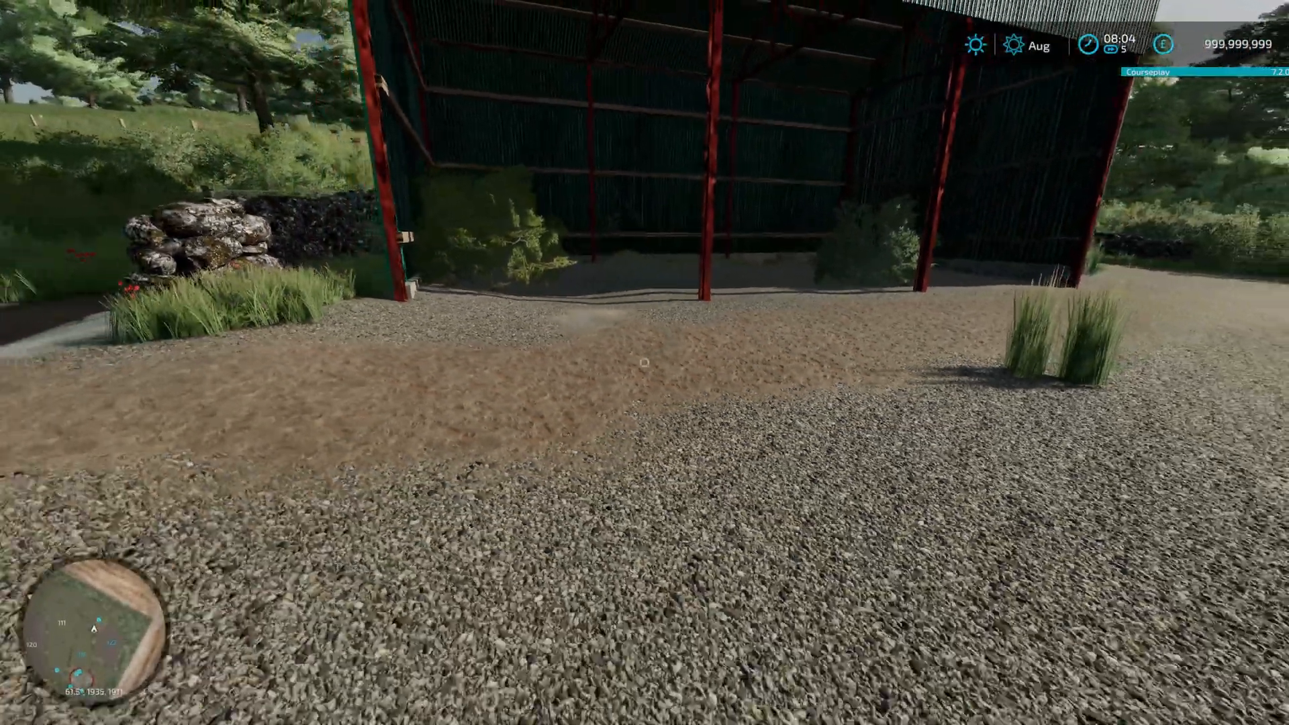
key("w")
key("s")
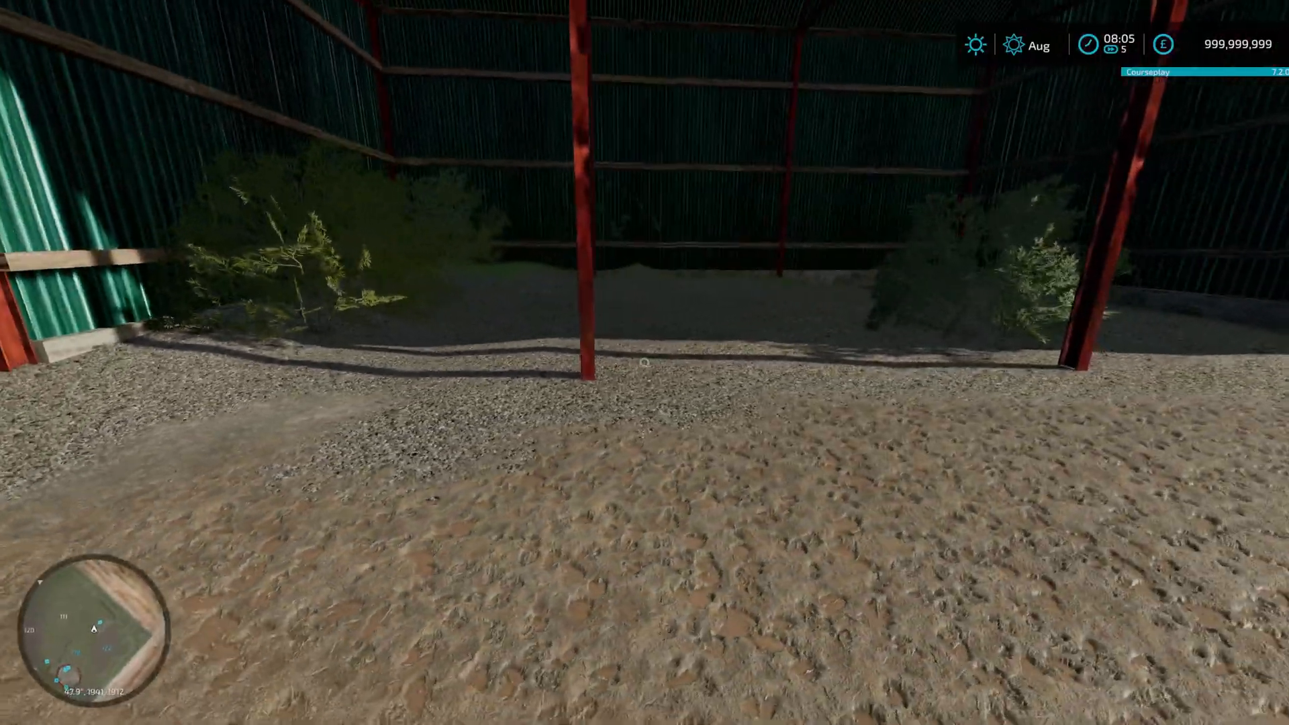
key("a")
key("d")
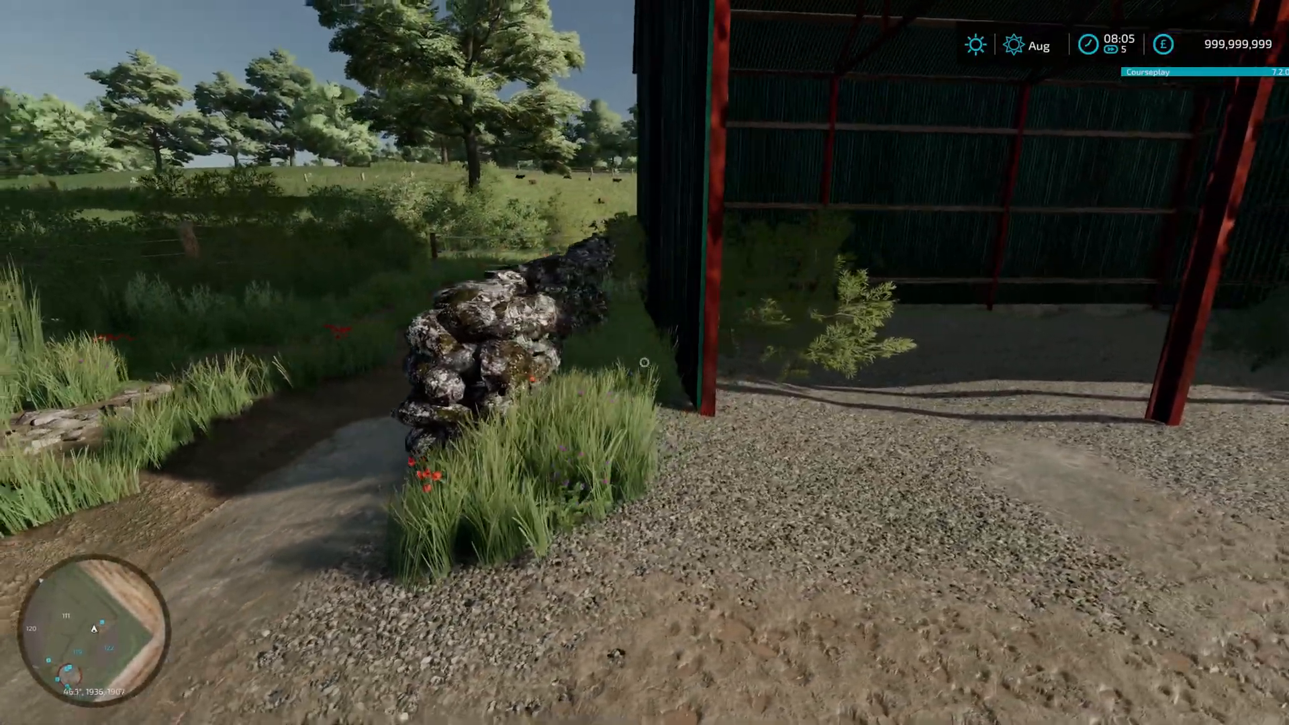
- Examine the fit between the shed's outer walls and the stone wall by walking along it behind the building
key("w")
key("a")
key("w")
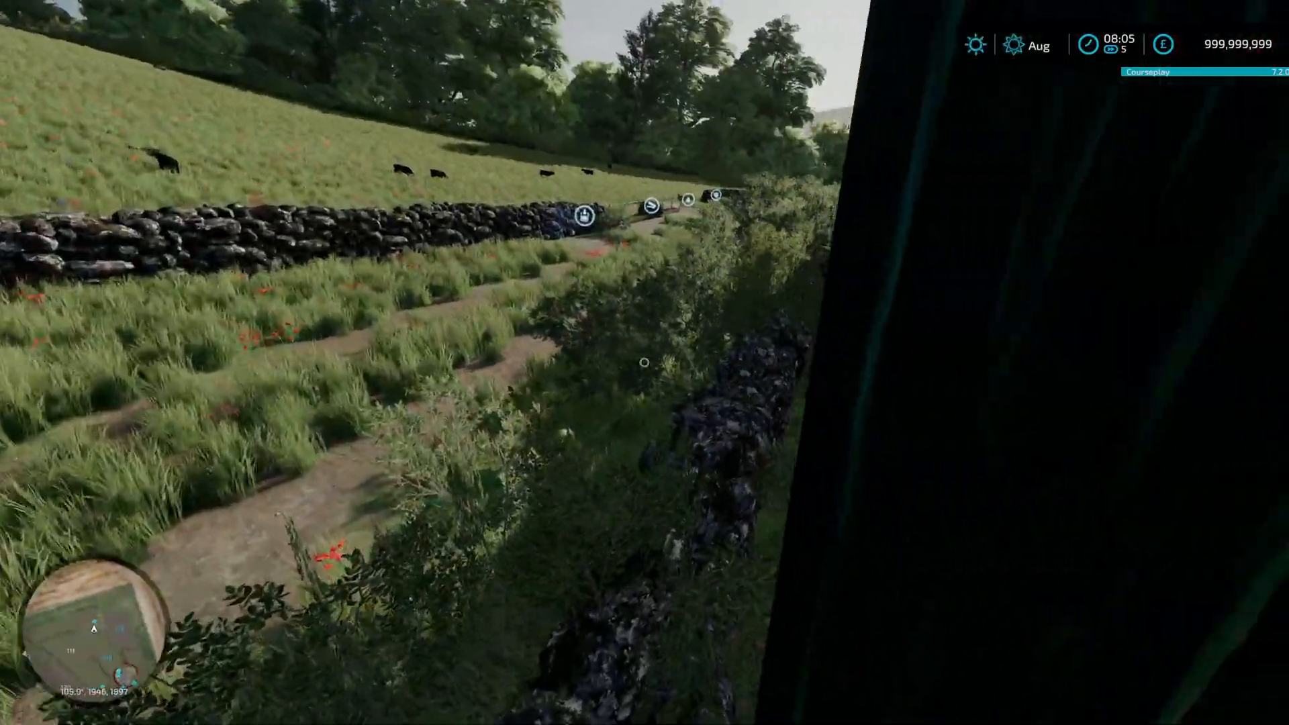
key("d")
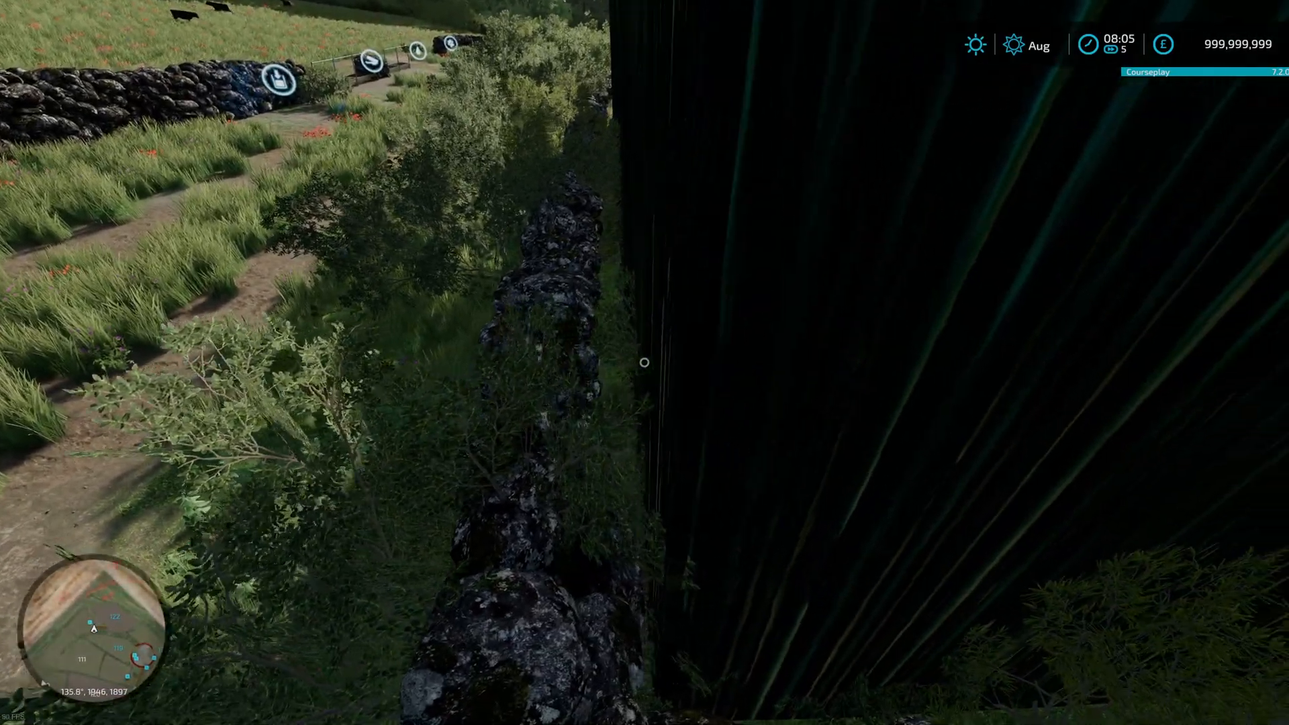
key("a")
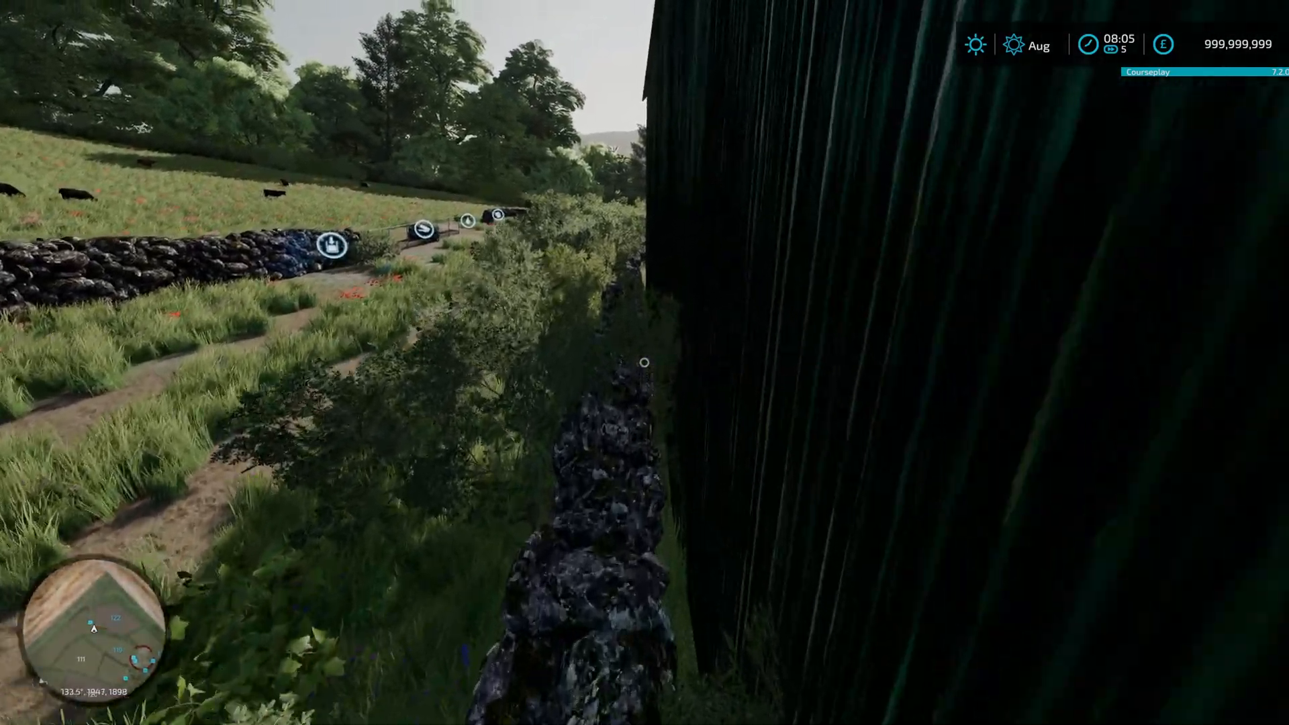
key("w")
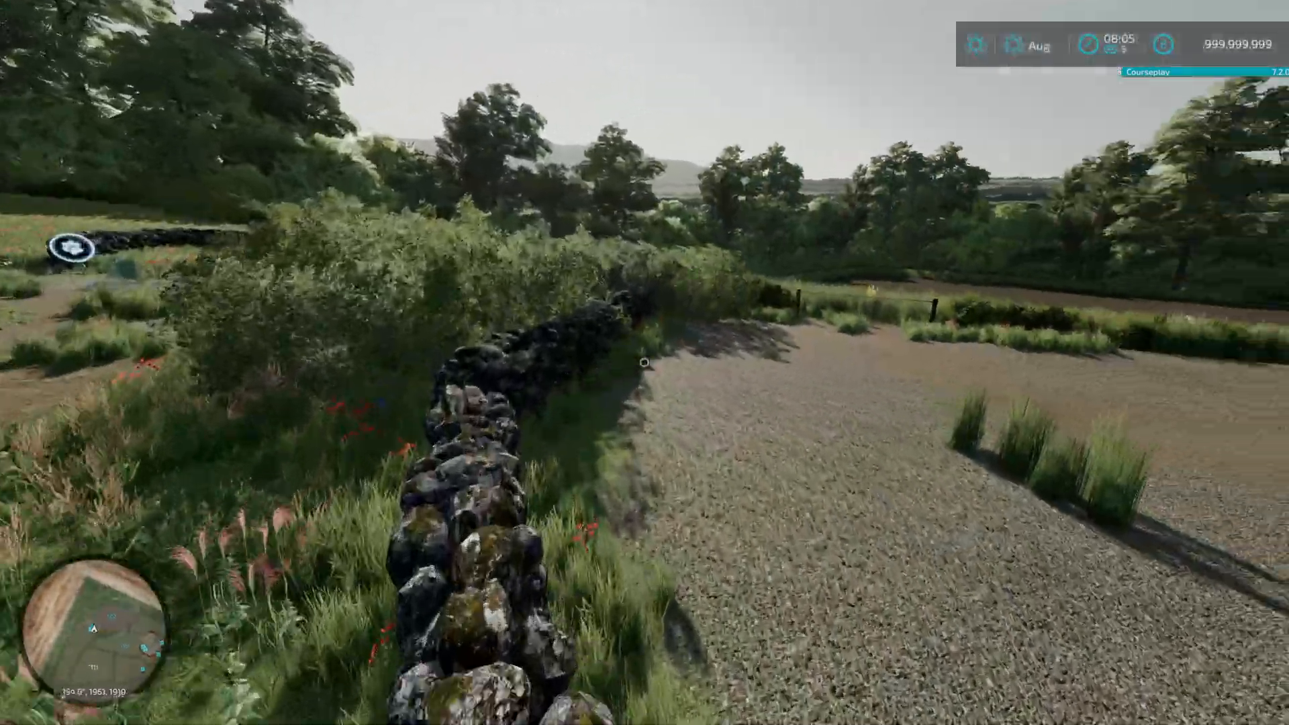
- Walk across the gravel yard to the shed's open front and inspect its bays and the ground around them
key("w")
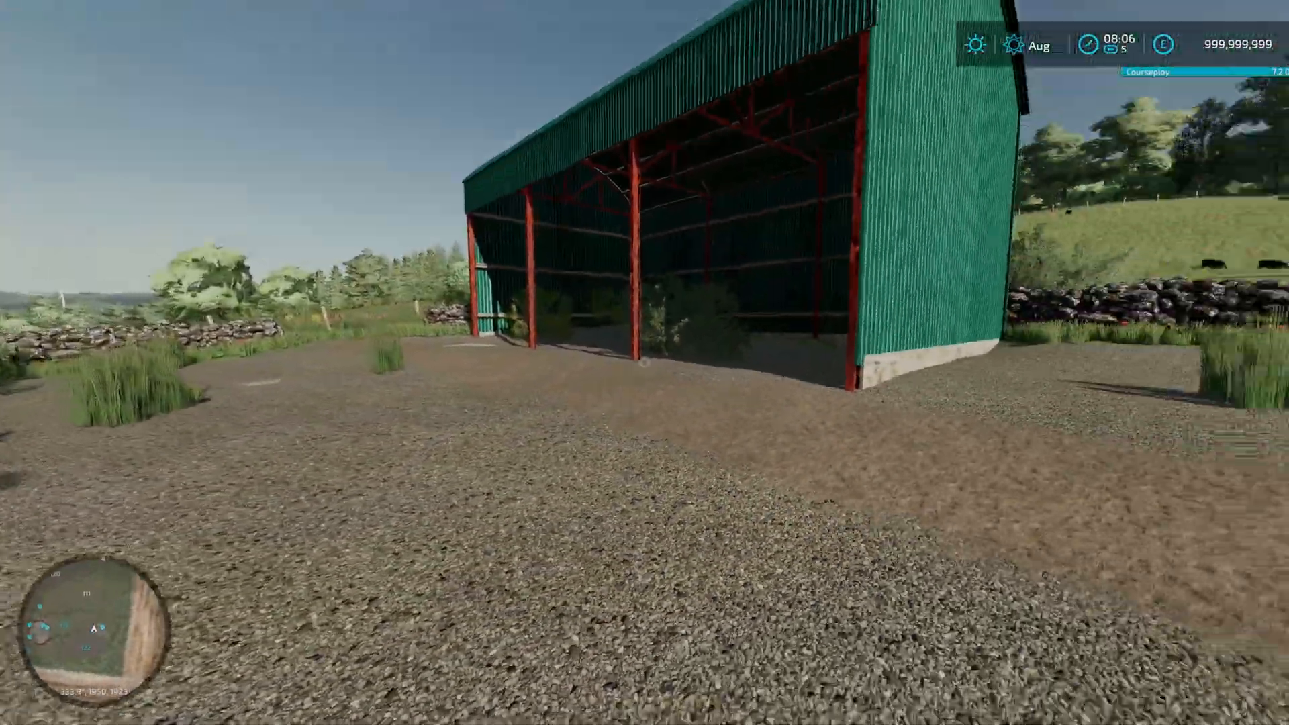
key("w")
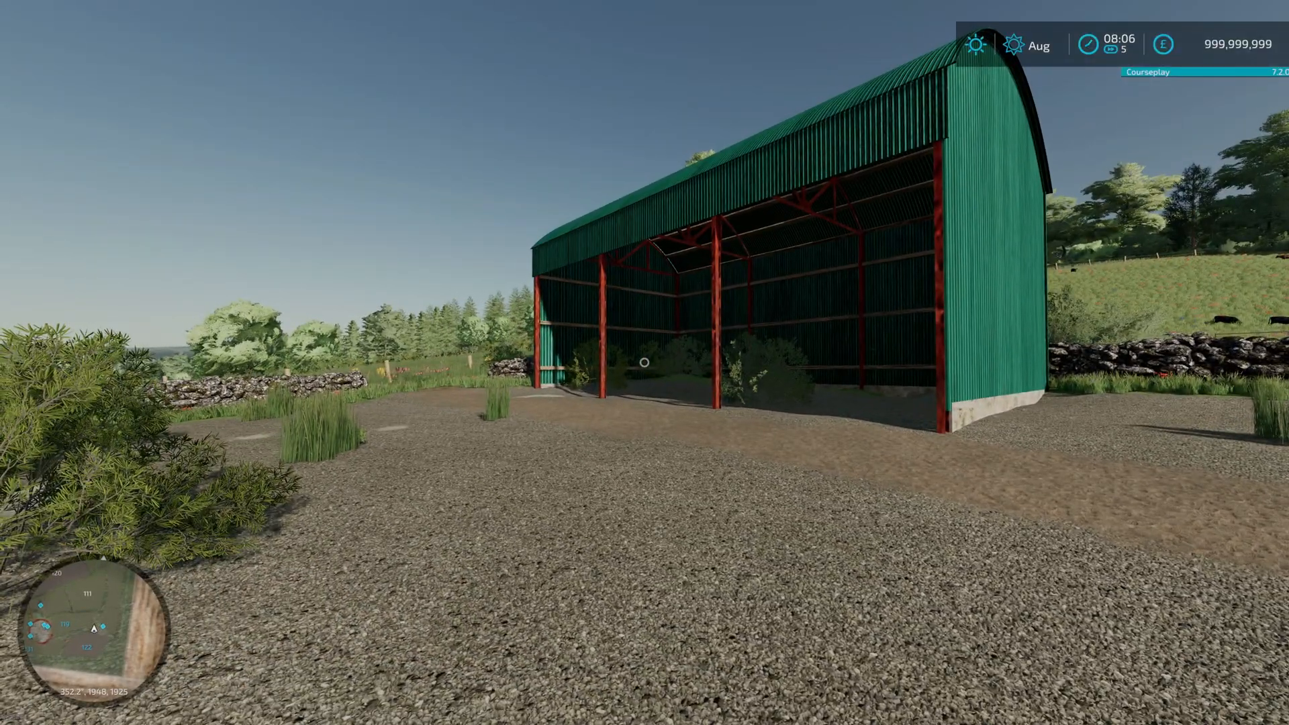
key("w")
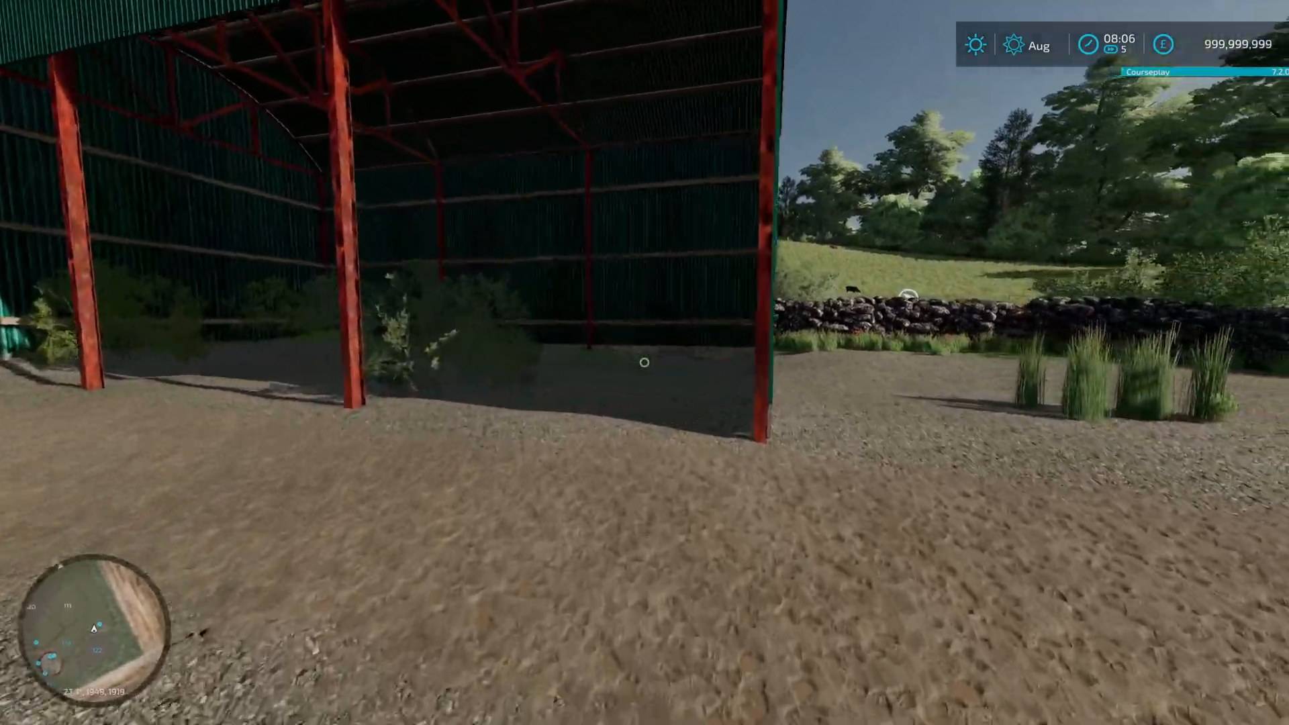
- Follow the stone wall beside the dirt track to check how the shed's end wall sits against it
key("w")
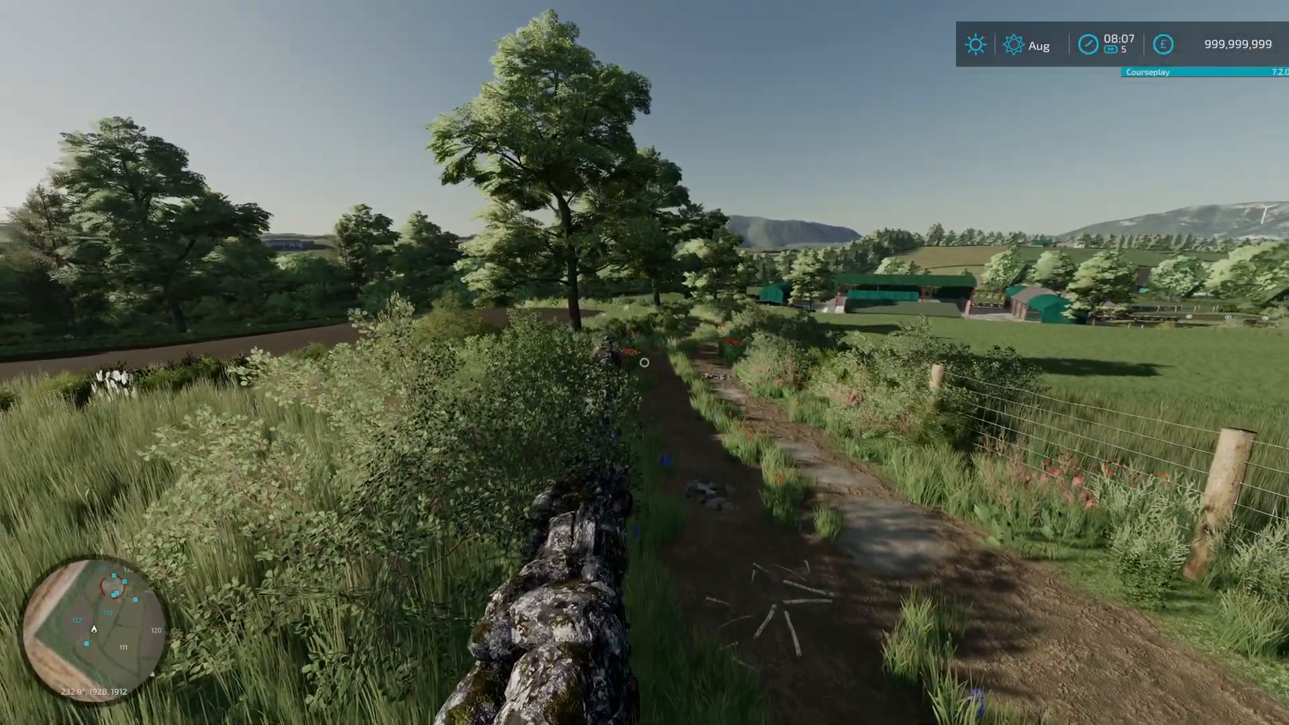
key("w")
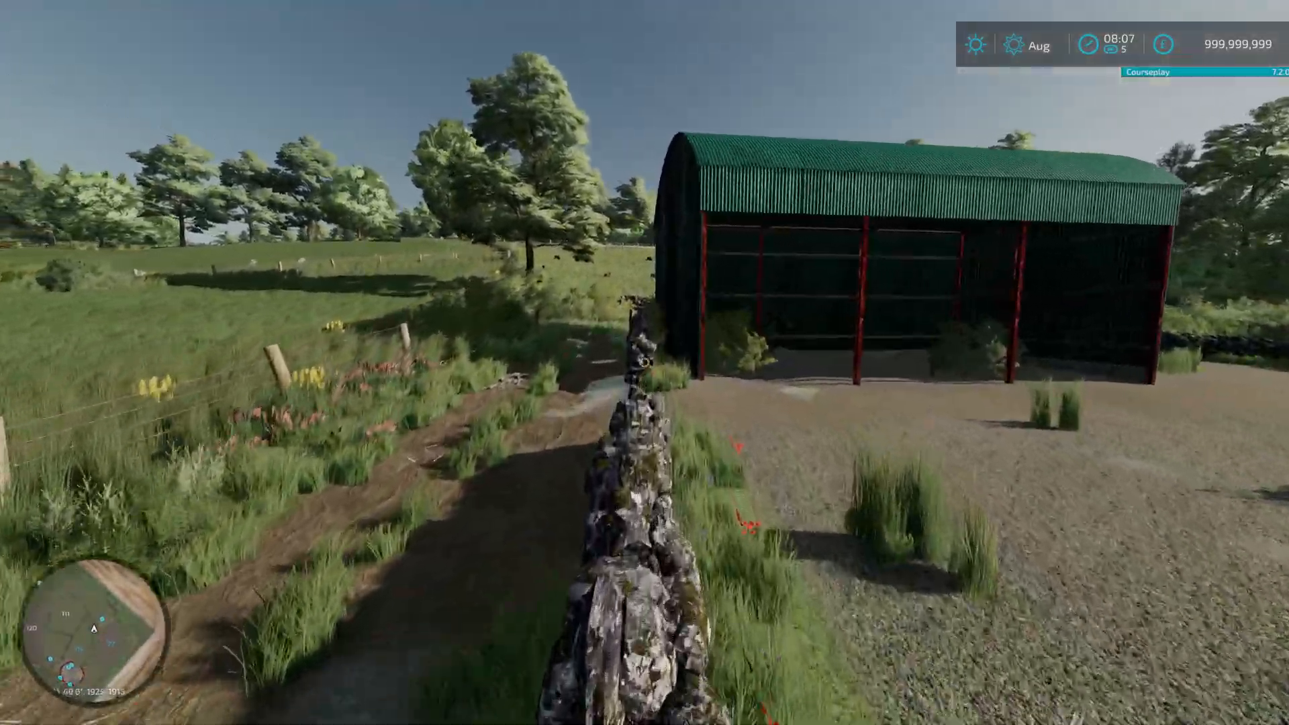
key("w")
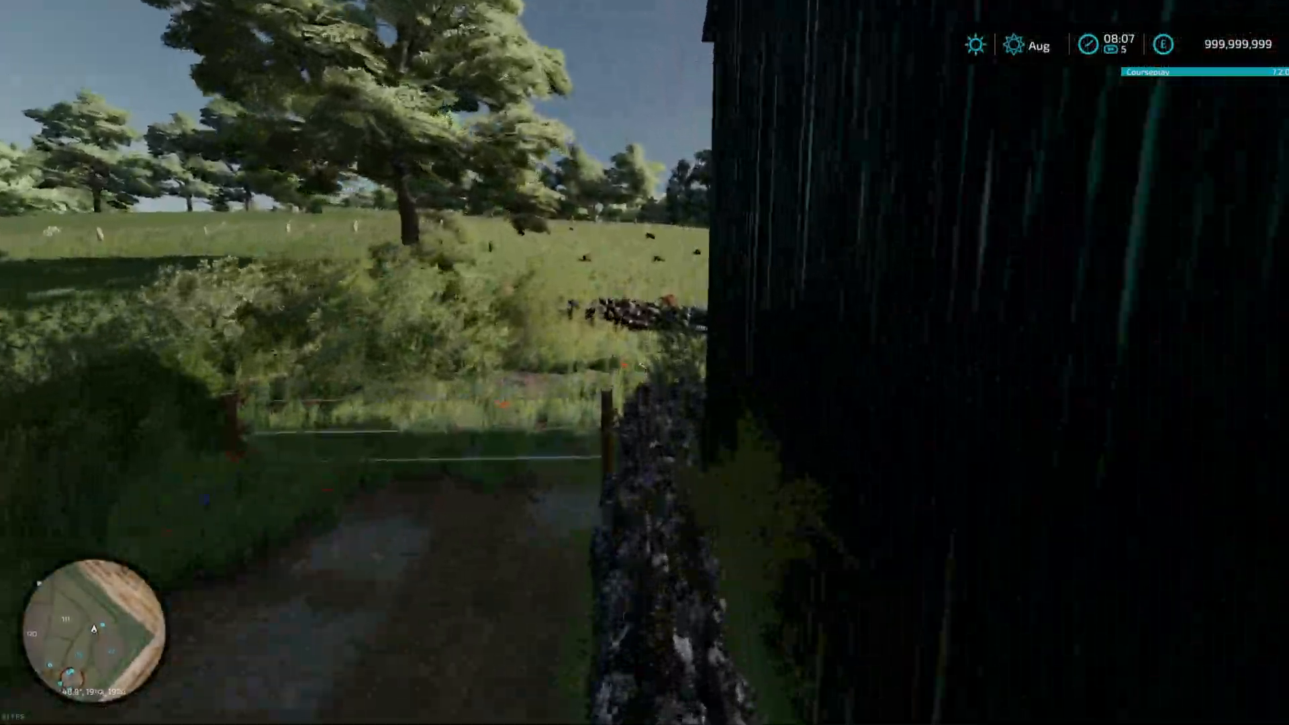
- Walk along the grass field's stone wall and through the bushes to view the shed from behind
key("w")
key("w")
key("space")
key("w")
key("w")
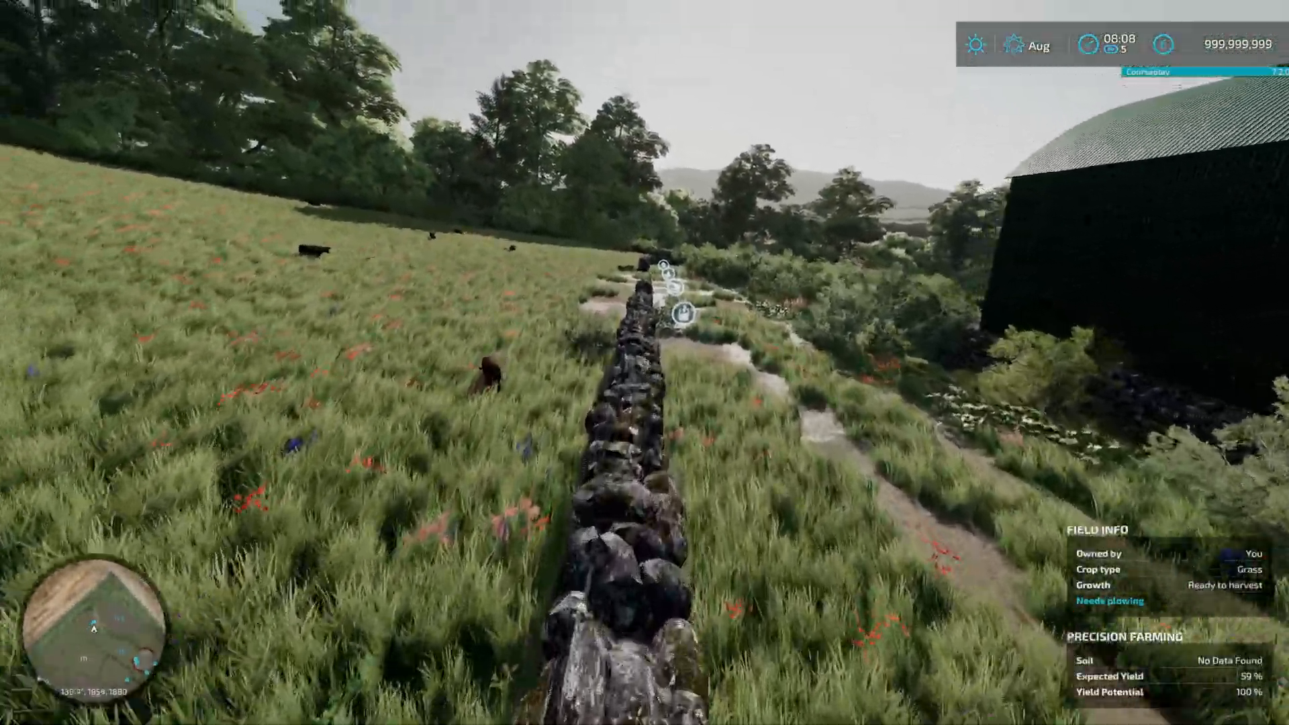
key("w")
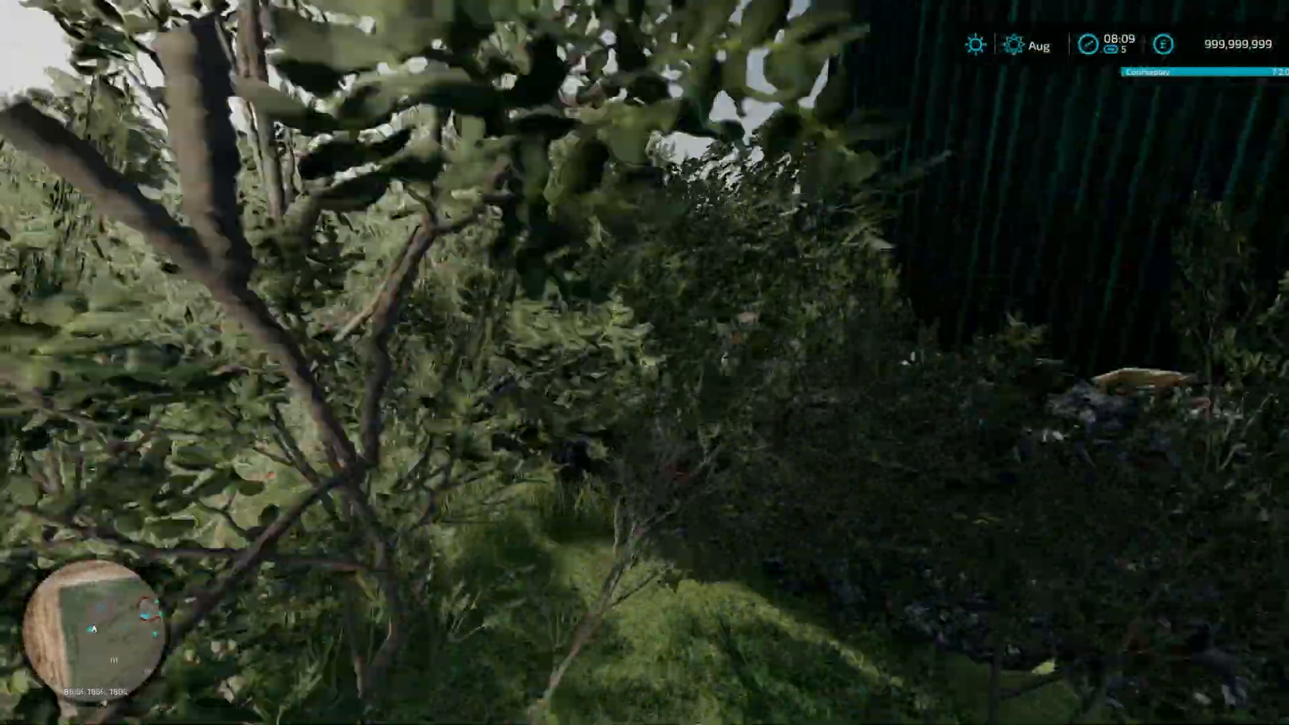
- Cross the gravel yard and follow the stone wall onto the dirt track leading towards the green farm buildings
key("w")
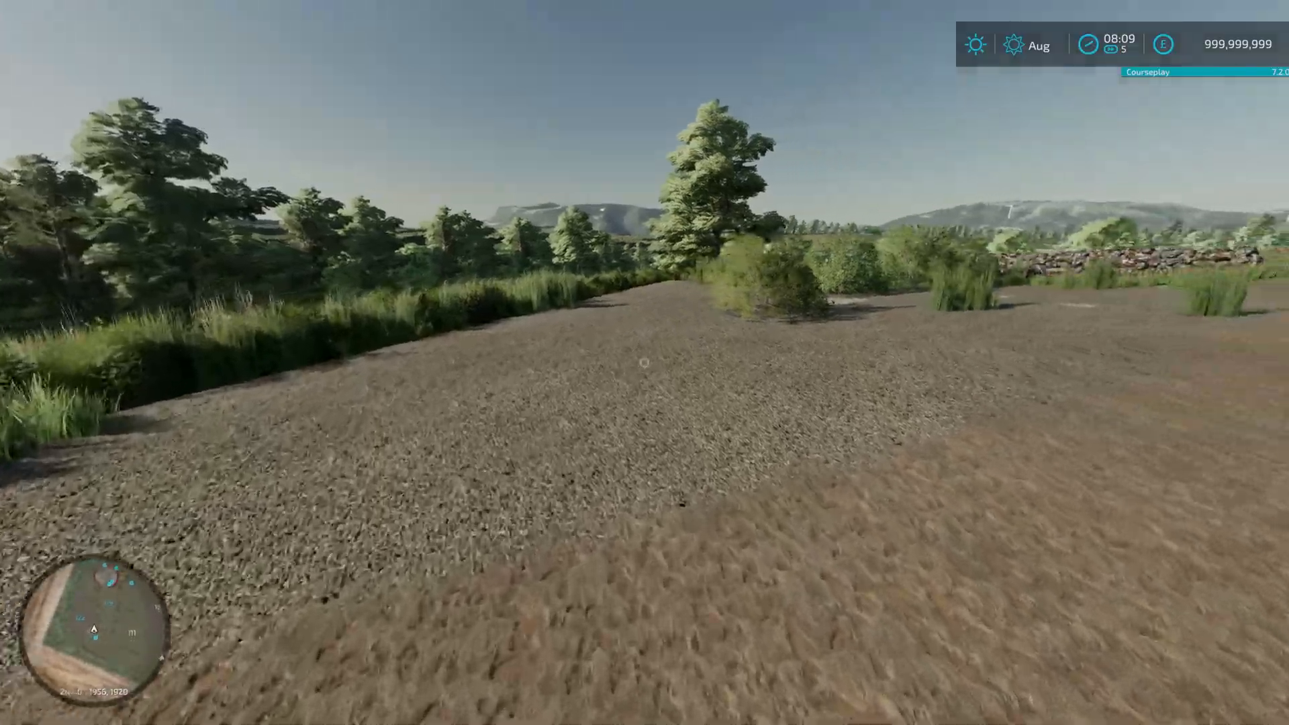
key("w")
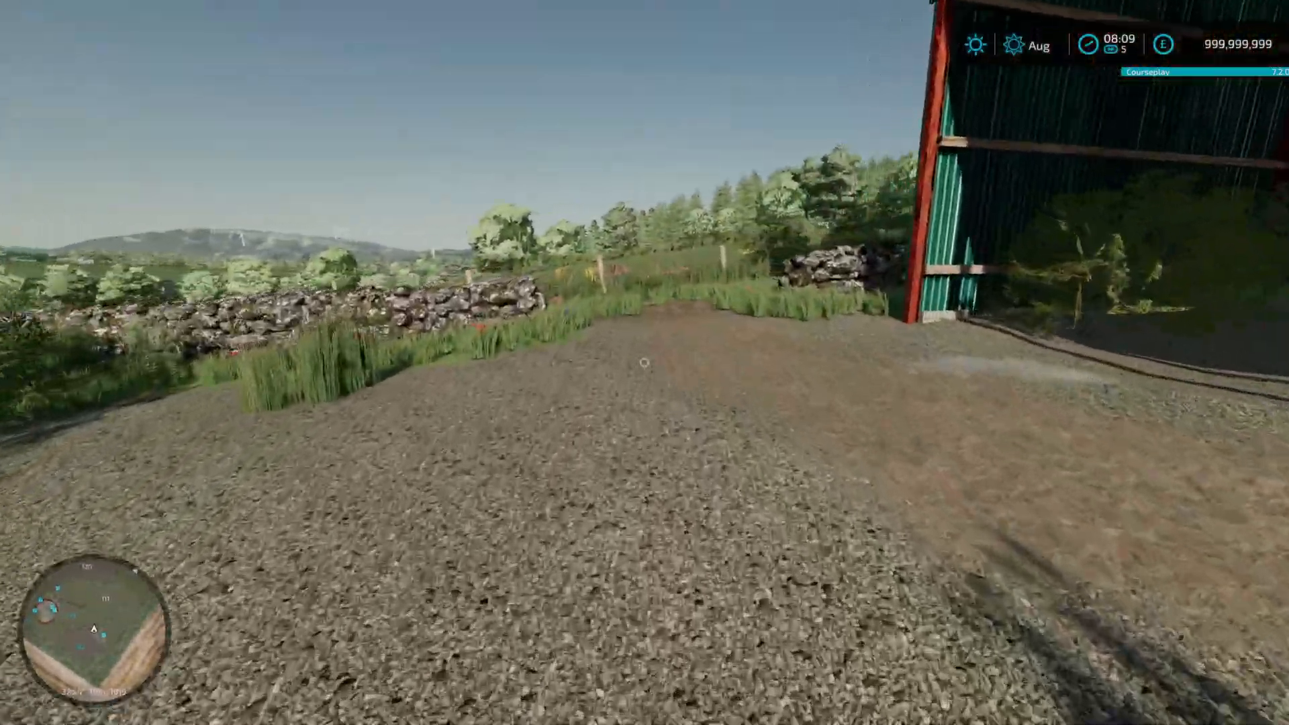
key("w")
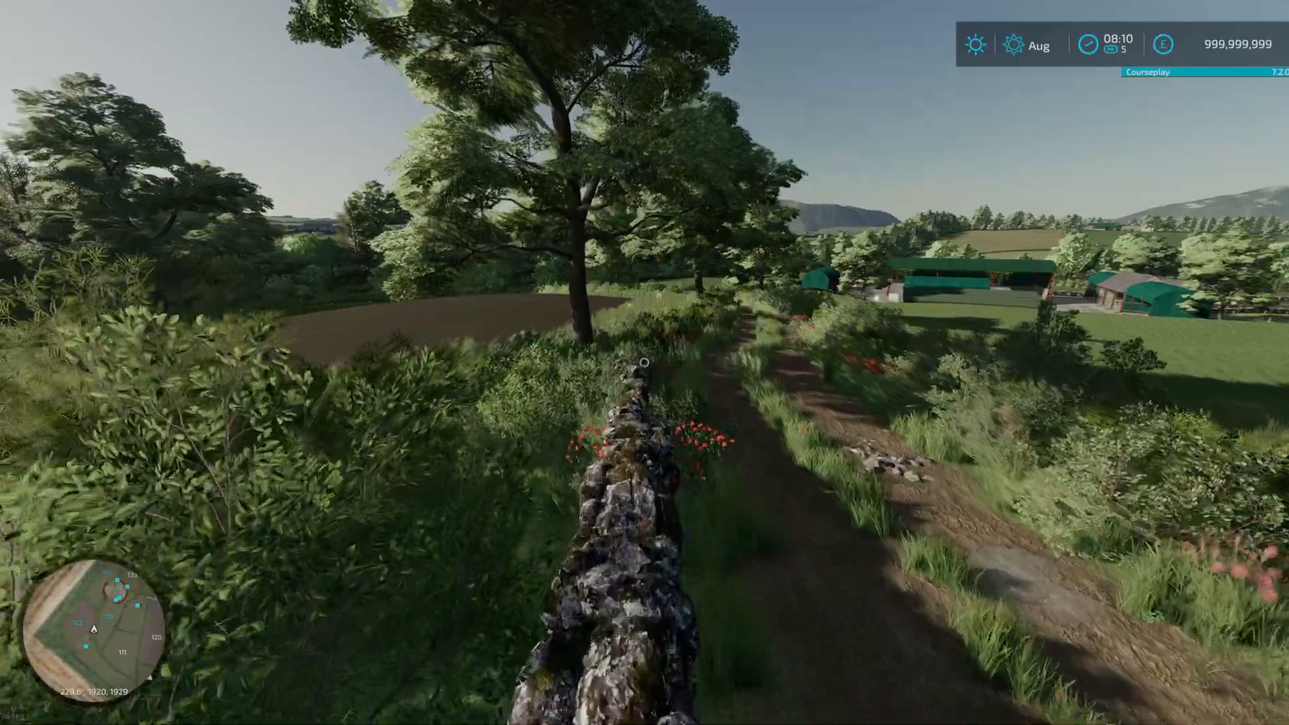
key("w")
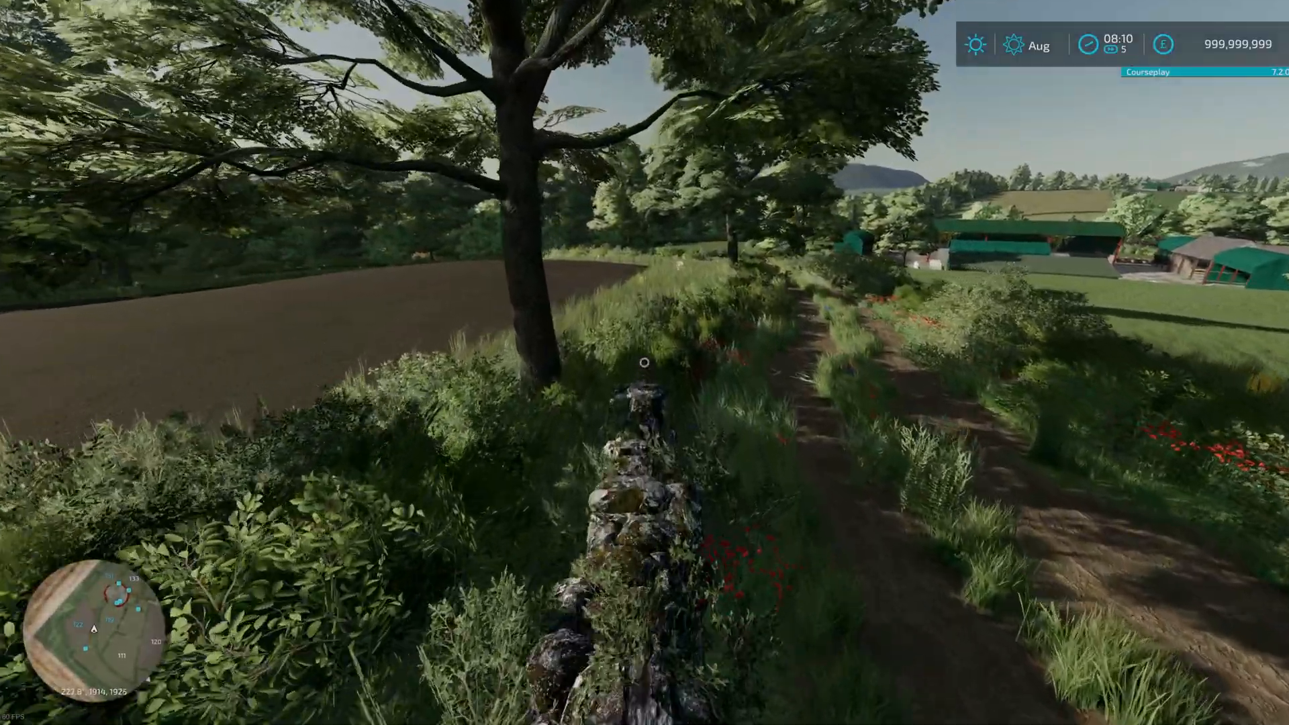
key("w")
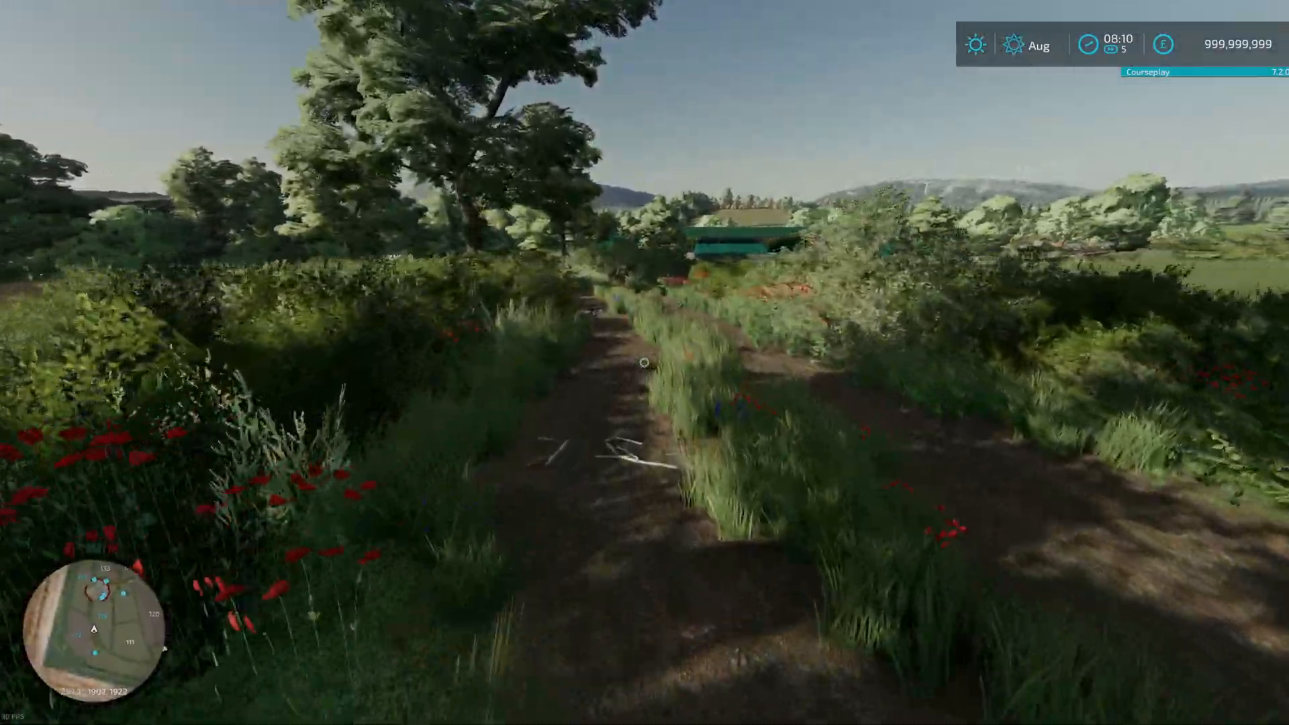